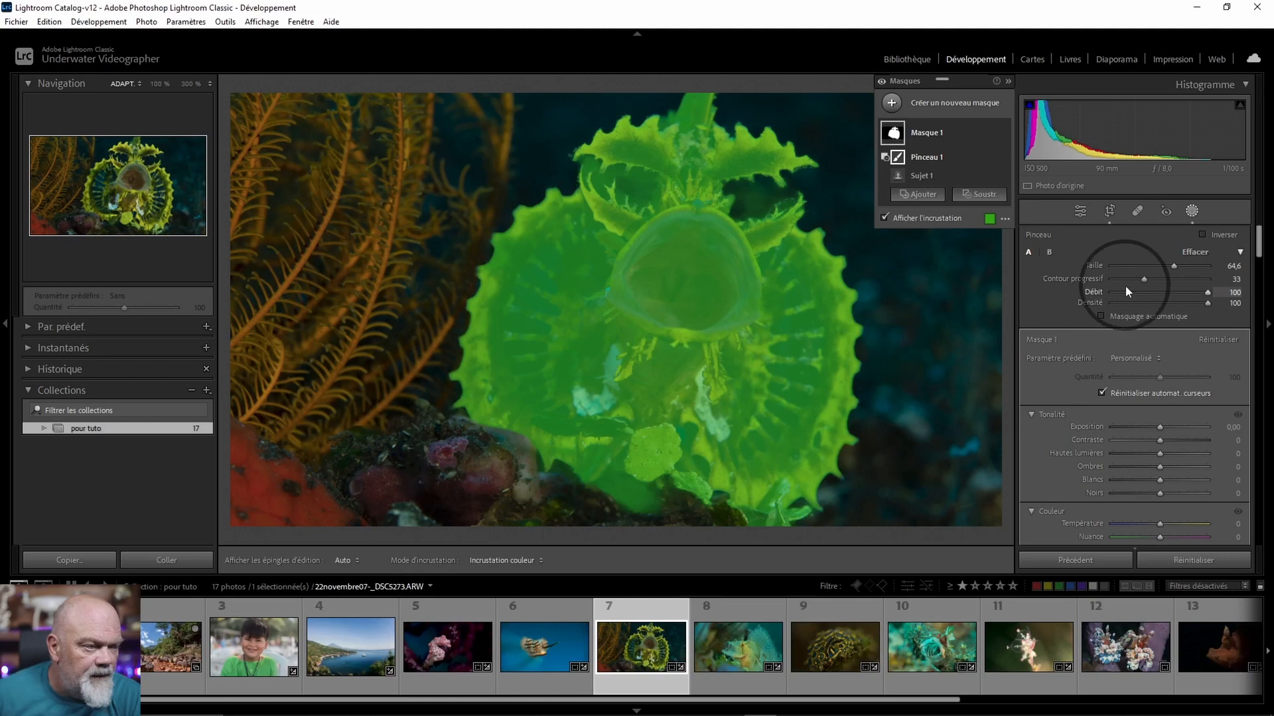
Set the subtracting brush to size 13.3 and feather (Contour progressif) 49, and erase the mask from the rocks beneath the fish.
drag(1150, 281, 1125, 280)
click(1118, 266)
mouse_move(1121, 264)
mouse_down()
mouse_move(1104, 277)
mouse_move(1159, 280)
mouse_up()
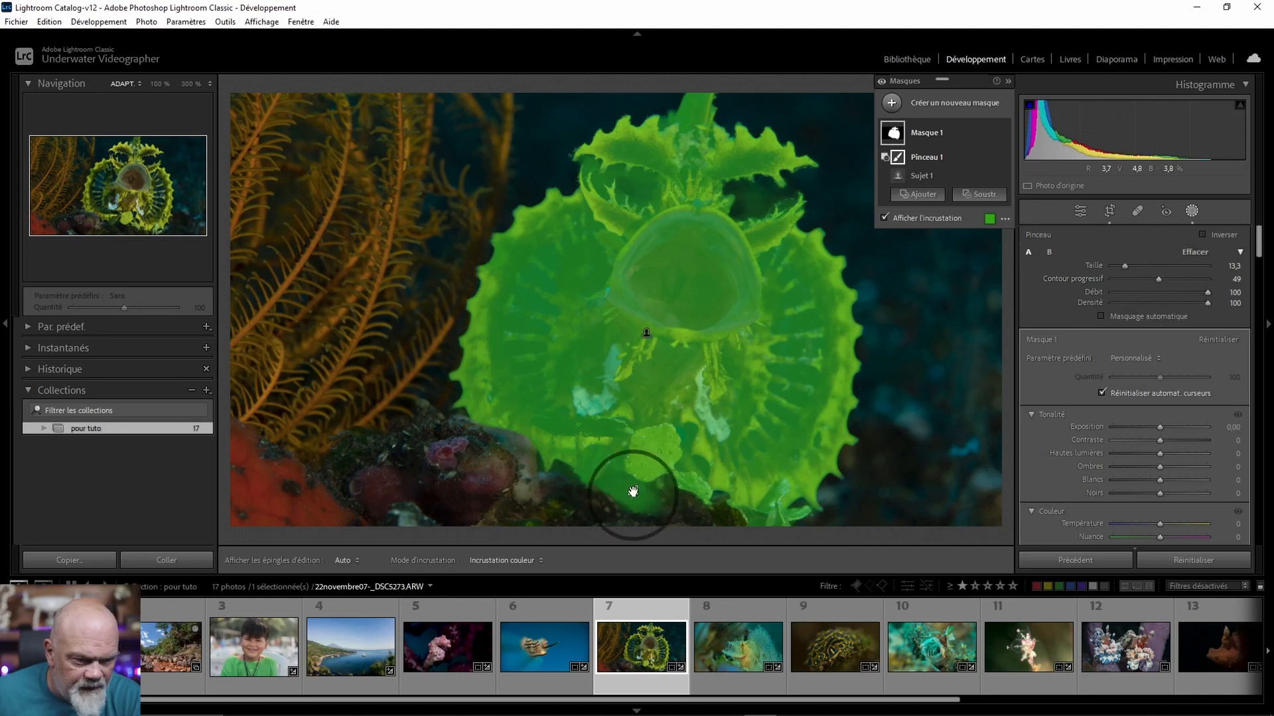
key(h)
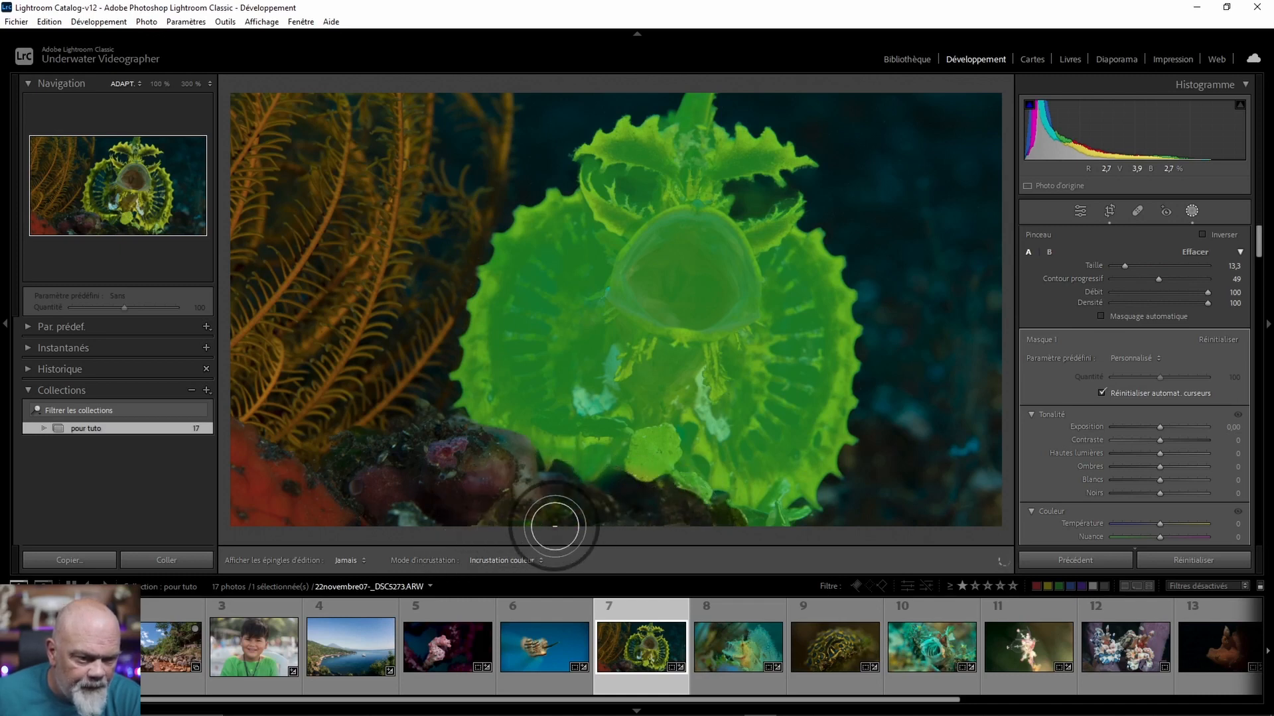
key(h)
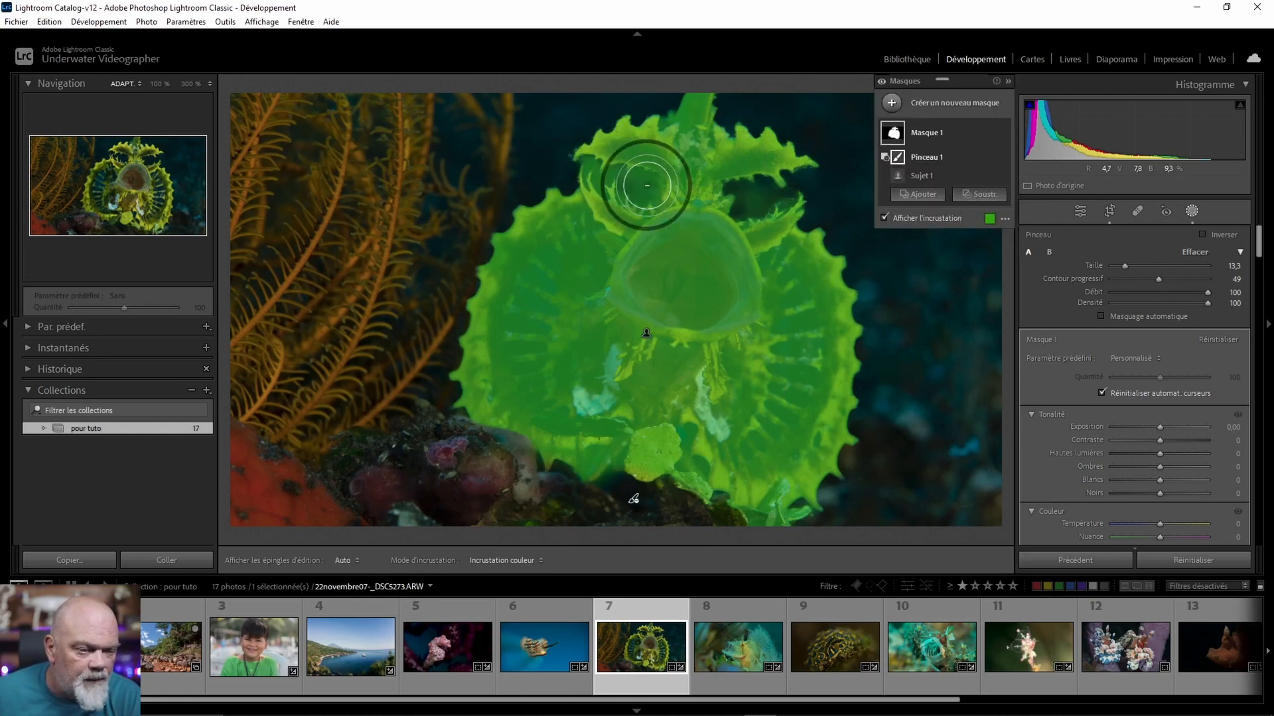
Reduce the subtracting brush to size 6.0 and erase the mask from the dark gaps beside the head and below the fish.
scroll(643, 186, down, 2)
mouse_move(639, 186)
mouse_down()
mouse_move(585, 181)
mouse_move(624, 171)
mouse_move(652, 188)
mouse_move(639, 185)
mouse_up()
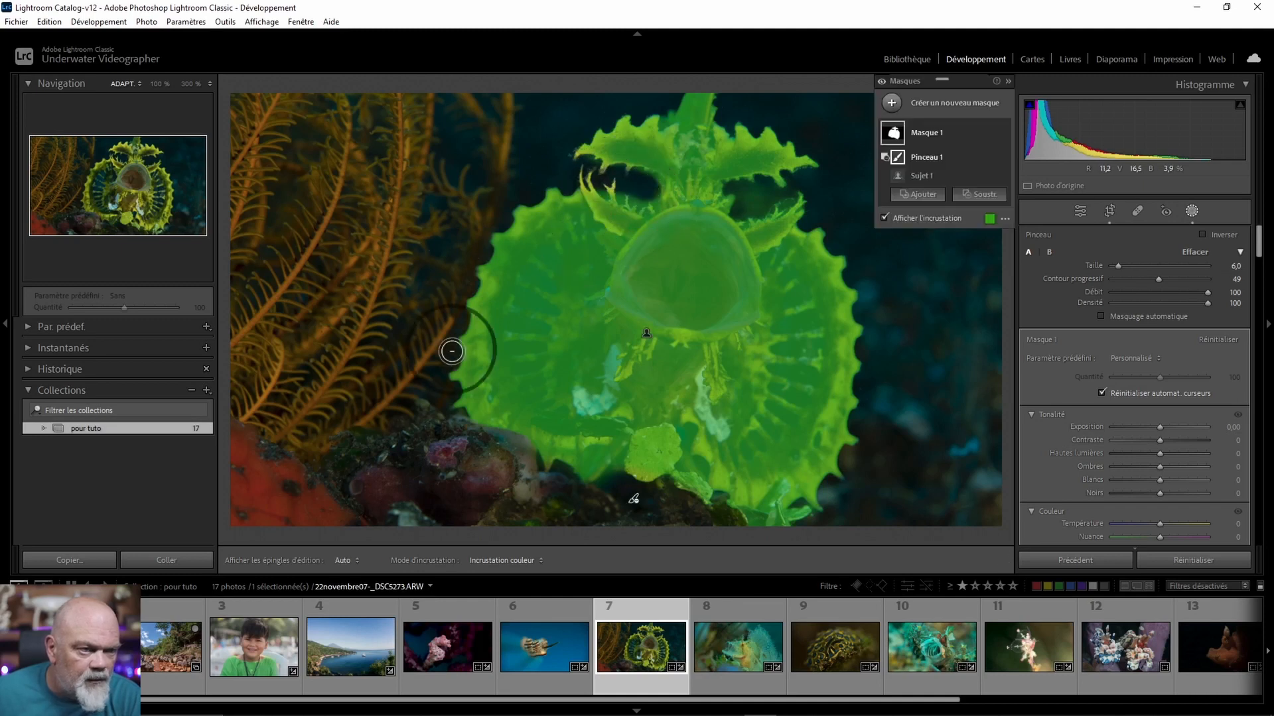
mouse_move(789, 192)
mouse_down()
mouse_move(762, 185)
mouse_move(745, 205)
mouse_move(739, 193)
mouse_move(758, 188)
mouse_move(736, 187)
mouse_move(751, 201)
mouse_move(784, 198)
mouse_up()
mouse_move(631, 199)
mouse_down()
mouse_move(646, 199)
mouse_move(627, 197)
mouse_up()
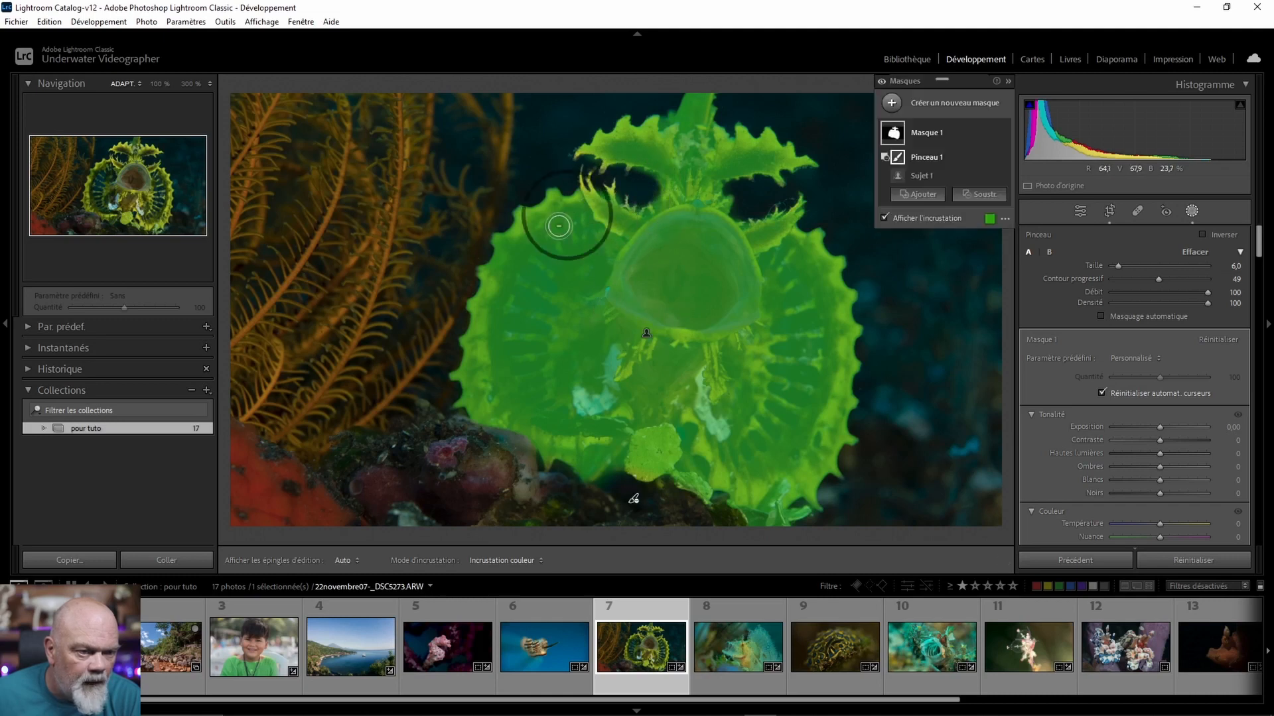
mouse_move(620, 482)
mouse_down()
mouse_move(711, 511)
mouse_move(715, 499)
mouse_up()
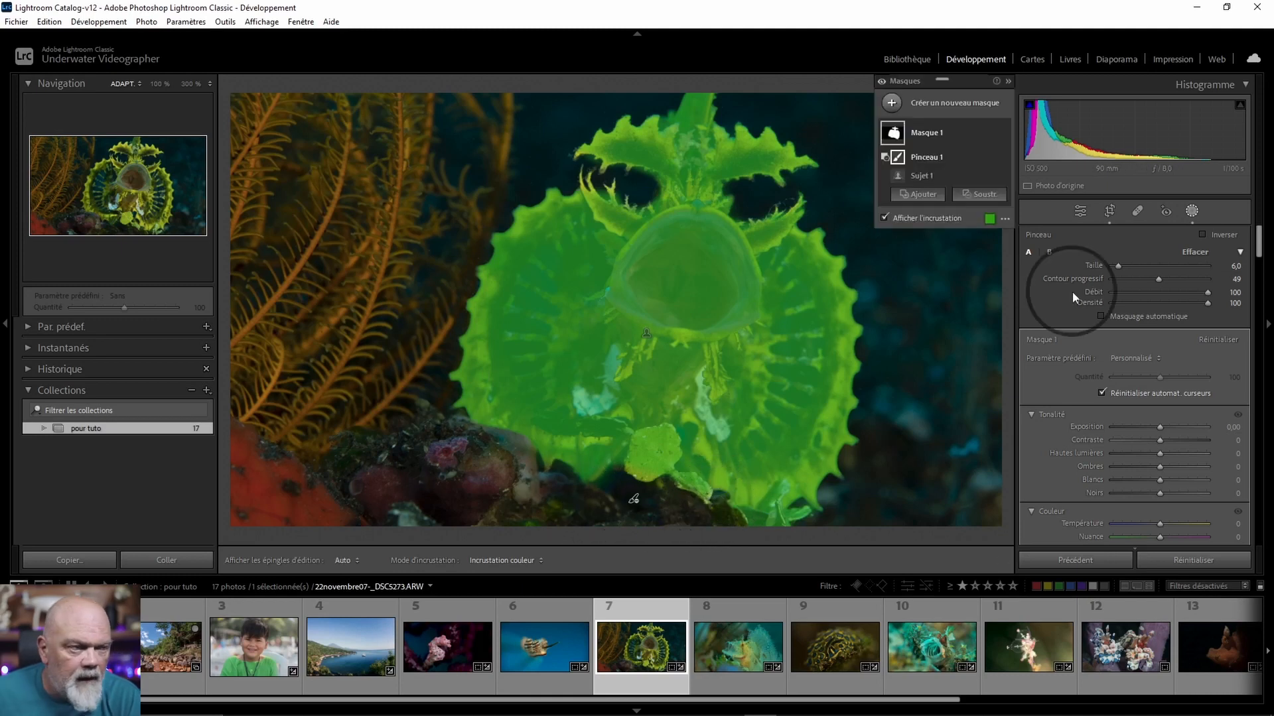
At 100% view, erase the mask from the dark water between the small branches above the mouth, with the brush at size 8.0.
click(157, 84)
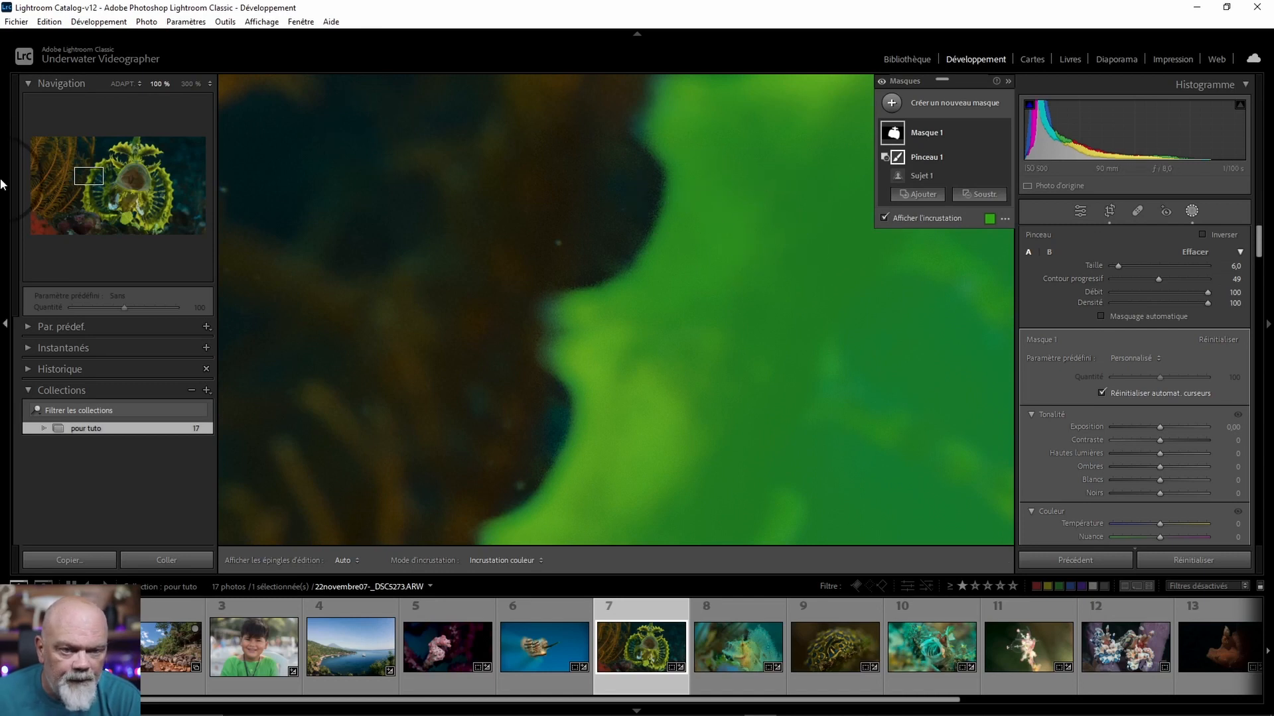
drag(86, 174, 122, 160)
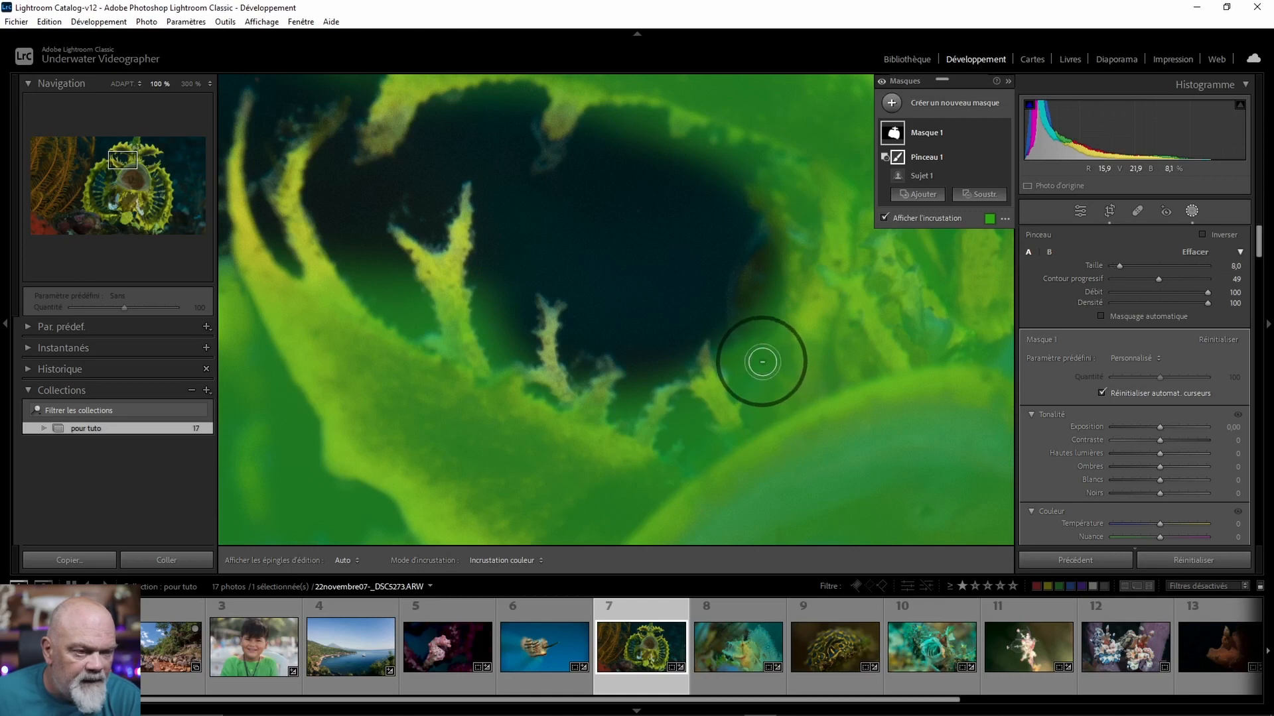
key(h)
mouse_move(754, 373)
mouse_down()
mouse_move(762, 286)
mouse_move(752, 367)
mouse_move(735, 350)
mouse_up()
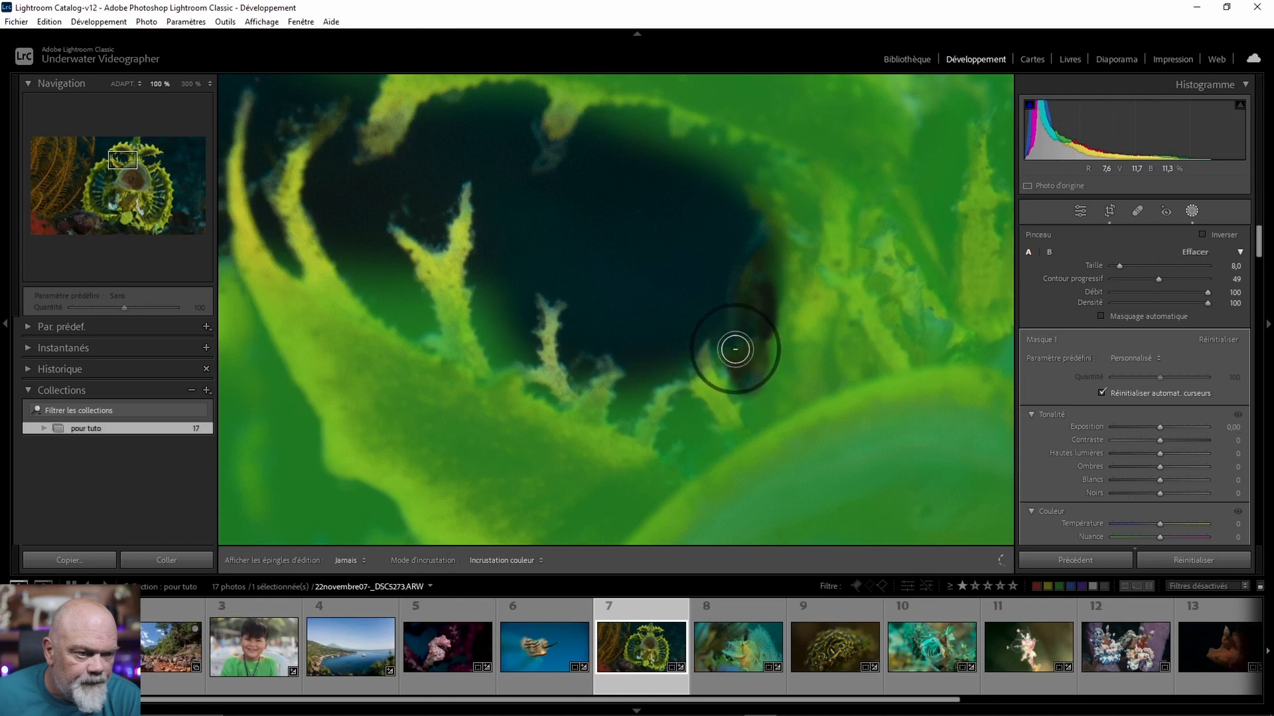
key(h)
mouse_move(639, 380)
mouse_down()
mouse_move(623, 418)
mouse_move(637, 373)
mouse_move(667, 374)
mouse_move(692, 432)
mouse_move(690, 421)
mouse_move(680, 447)
mouse_move(678, 405)
mouse_move(697, 441)
mouse_move(688, 405)
mouse_up()
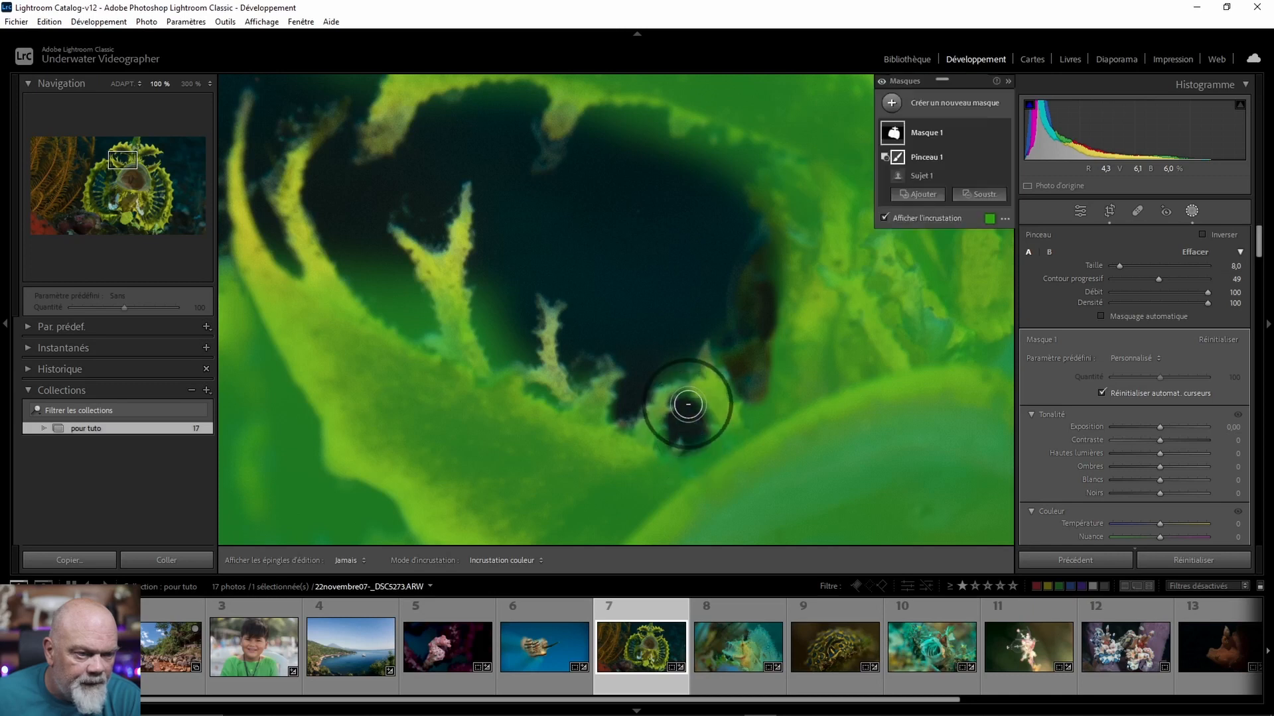
mouse_move(484, 284)
mouse_down()
mouse_move(501, 316)
mouse_move(507, 308)
mouse_move(506, 347)
mouse_move(489, 293)
mouse_move(489, 344)
mouse_move(503, 361)
mouse_move(491, 346)
mouse_up()
mouse_move(372, 267)
mouse_down()
mouse_move(430, 329)
mouse_move(416, 276)
mouse_move(403, 306)
mouse_move(376, 276)
mouse_move(345, 267)
mouse_move(367, 305)
mouse_move(418, 359)
mouse_up()
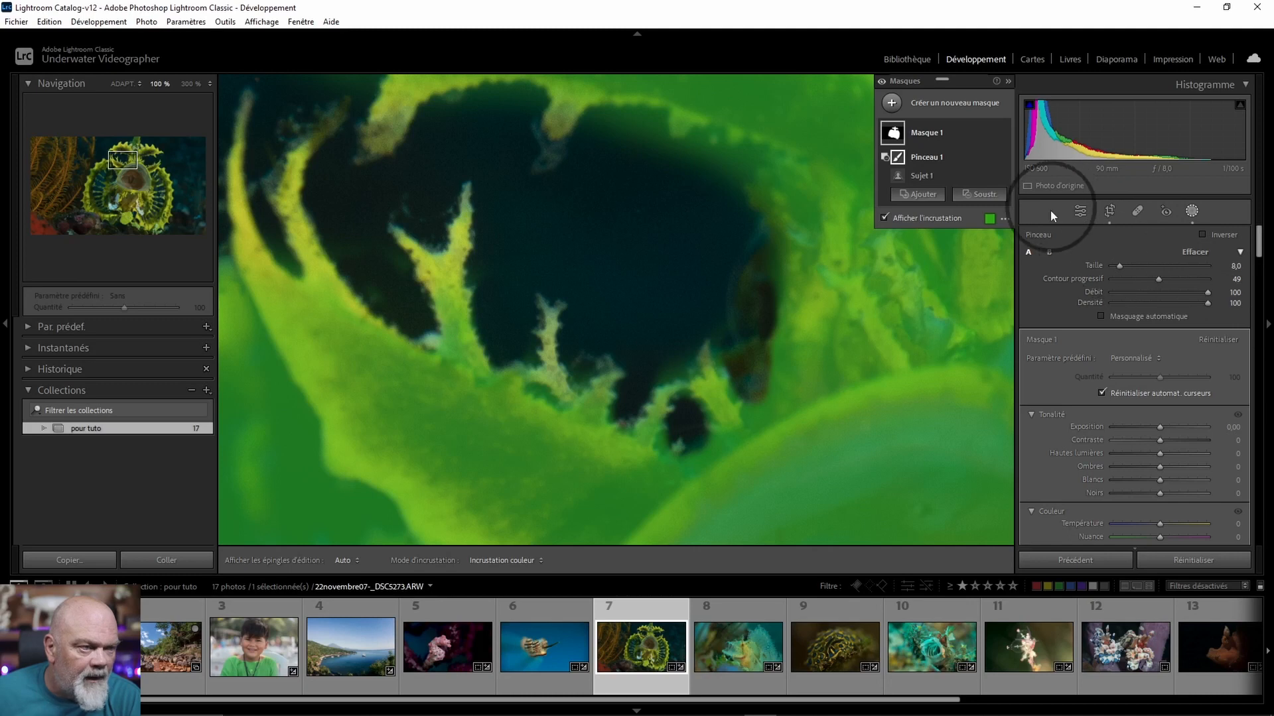
click(916, 194)
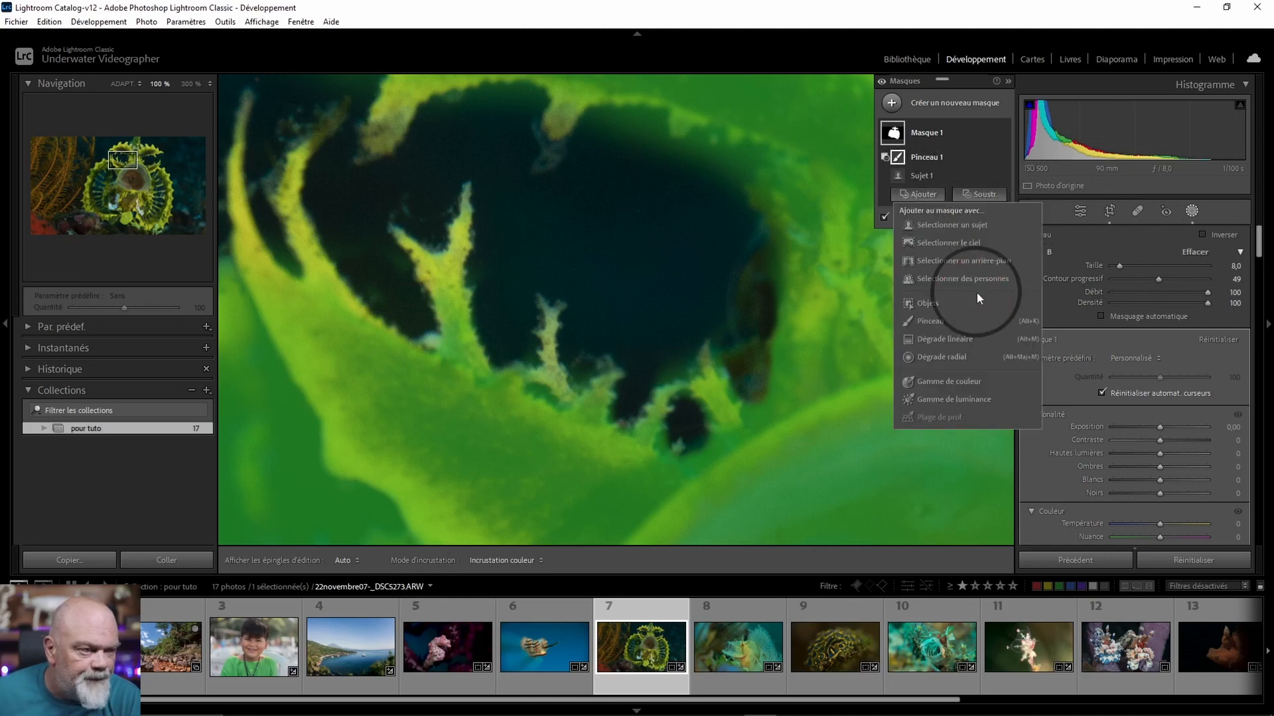
click(947, 322)
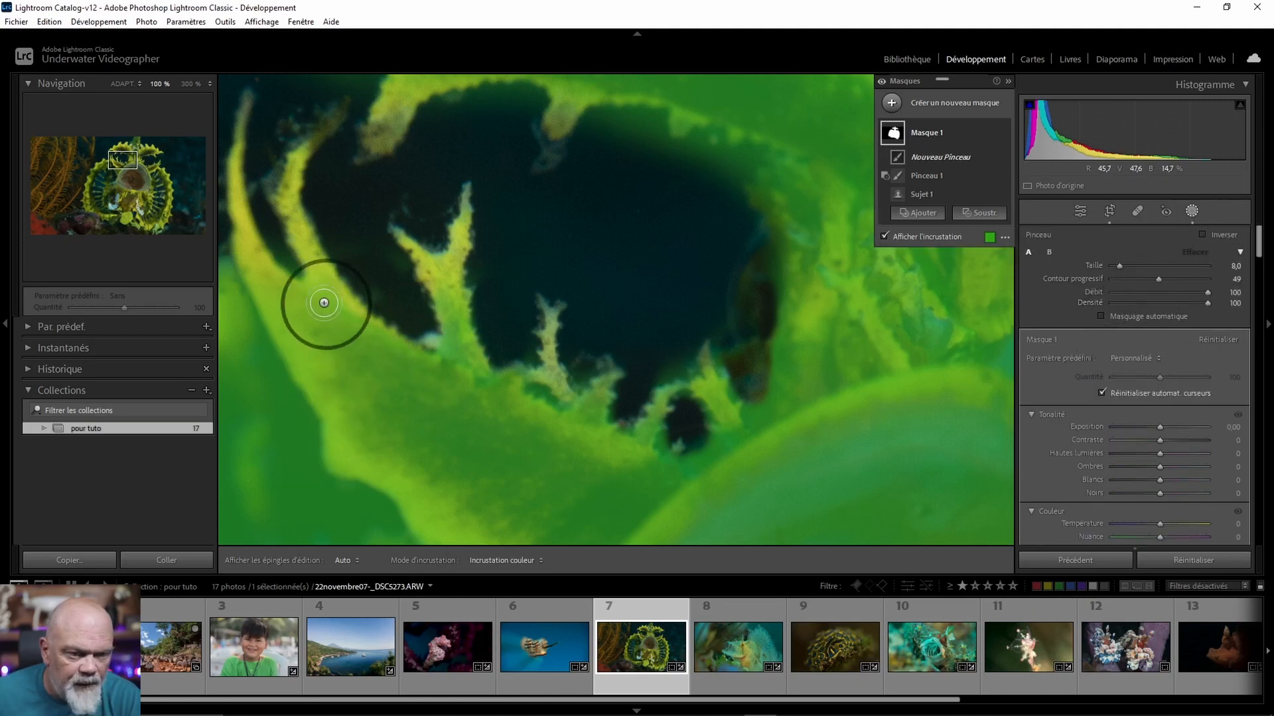
key(h)
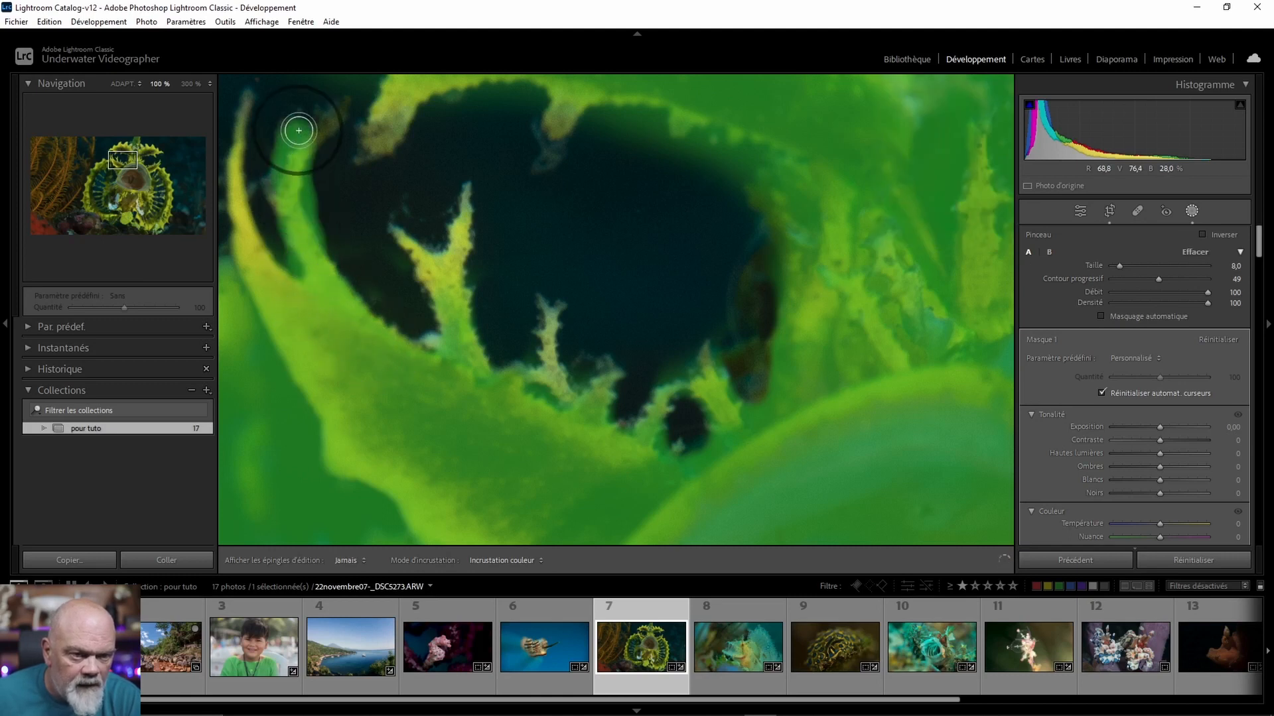
key(h)
mouse_move(320, 285)
mouse_down()
mouse_move(461, 377)
mouse_move(478, 309)
mouse_up()
key(ctrl+z)
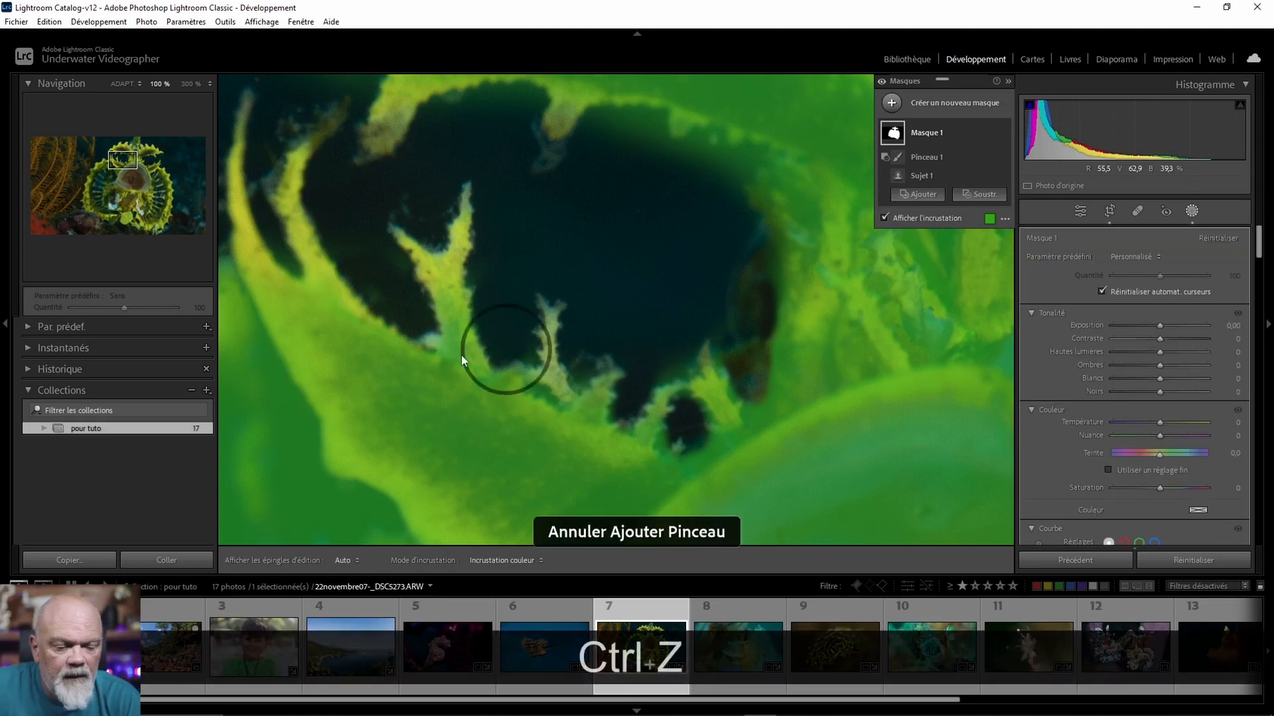
Add a brush (Pinceau) component to Masque 1 and paint over the forked branch above the mouth.
scroll(402, 345, up, 5)
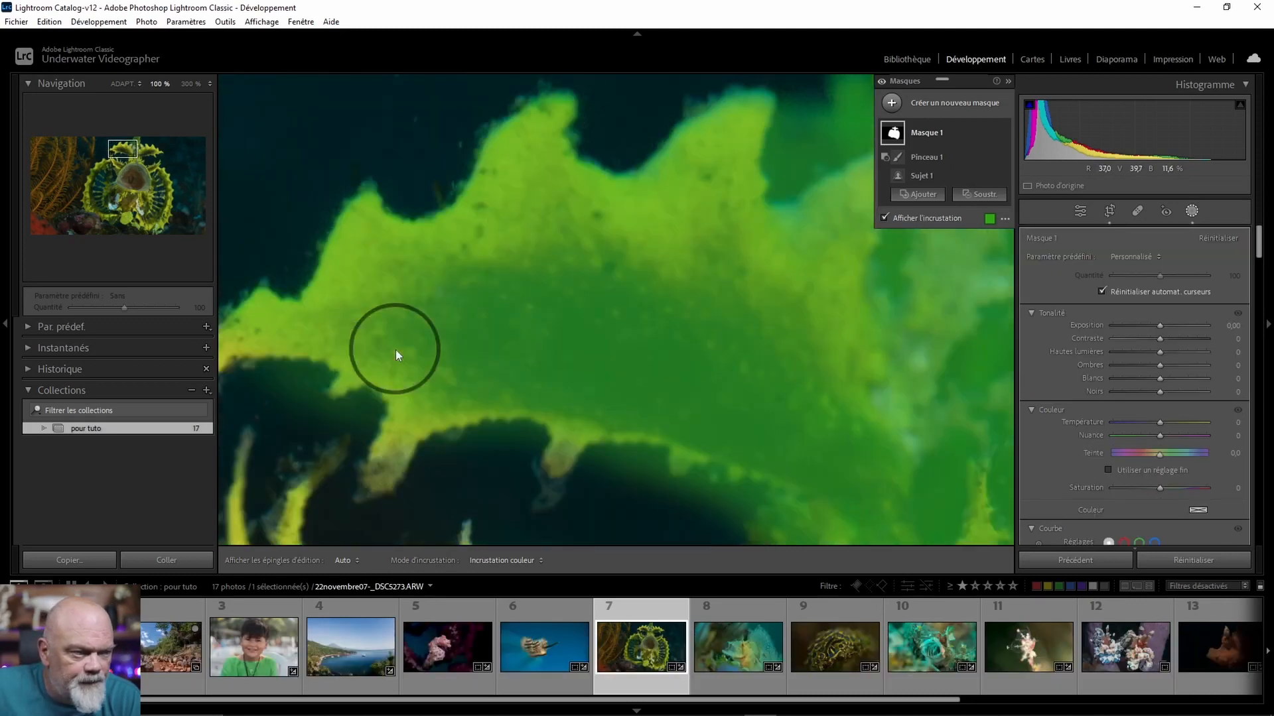
scroll(1069, 271, down, 3)
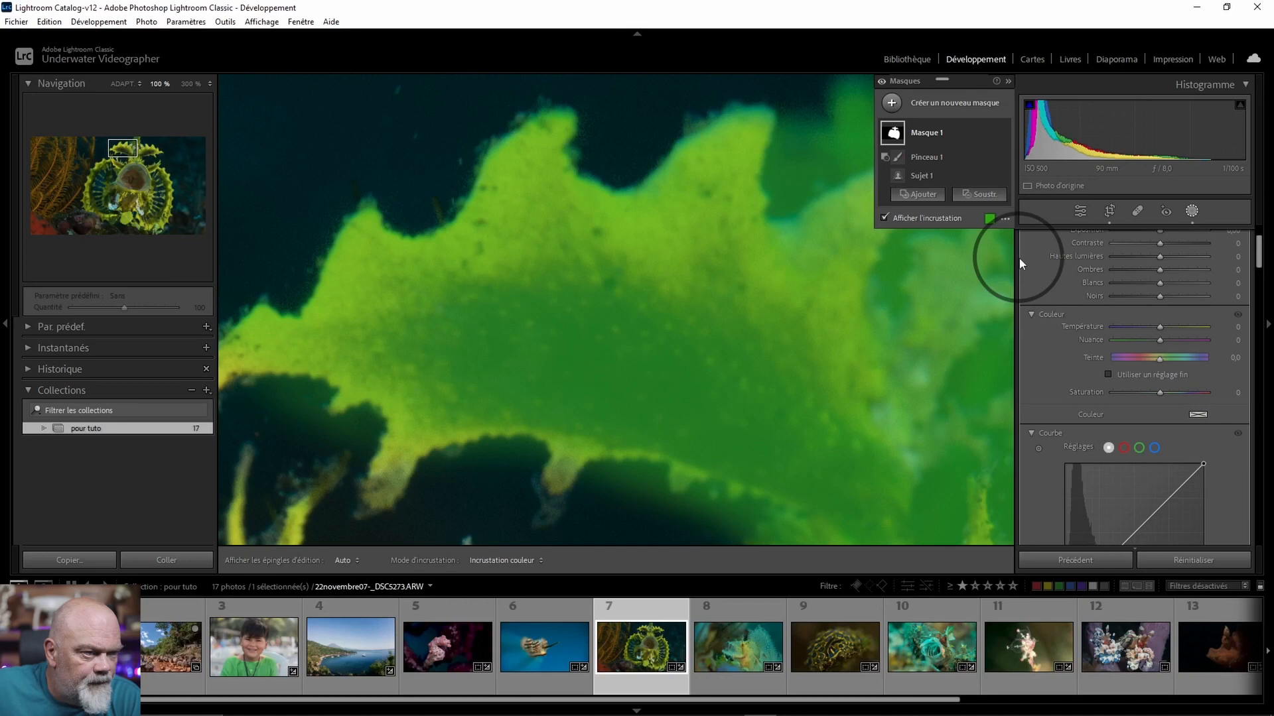
click(929, 194)
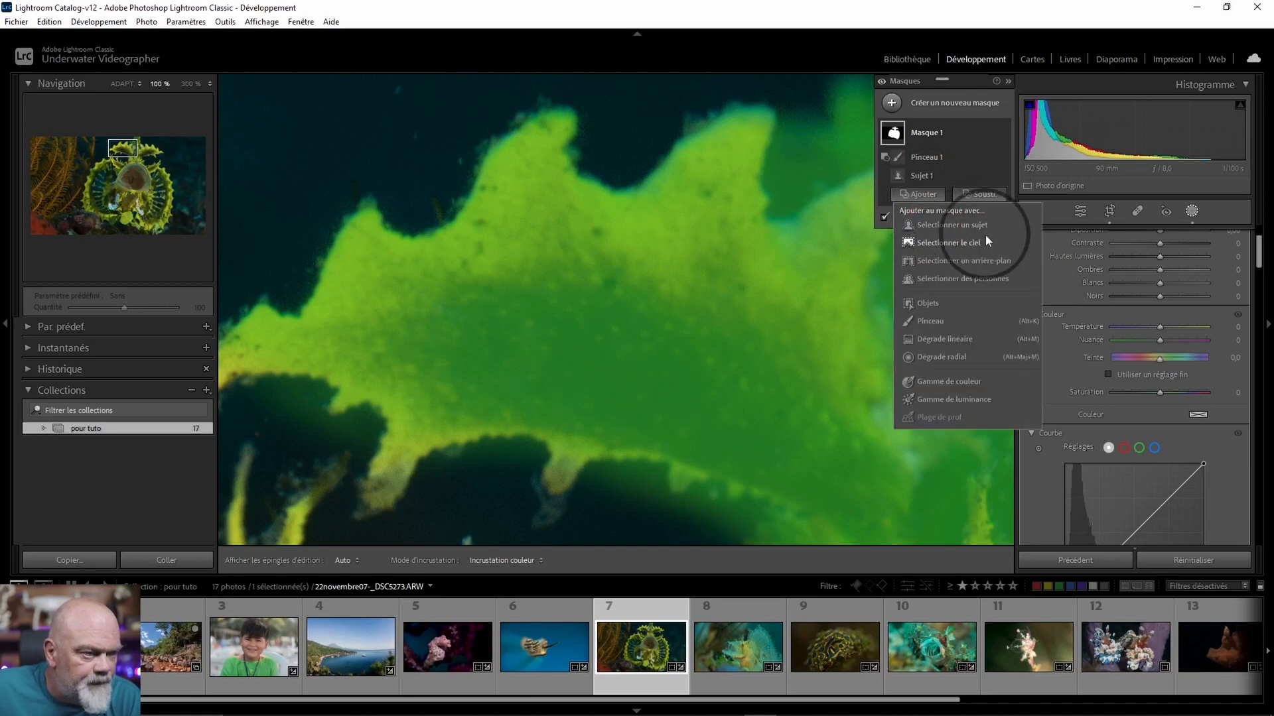
click(927, 322)
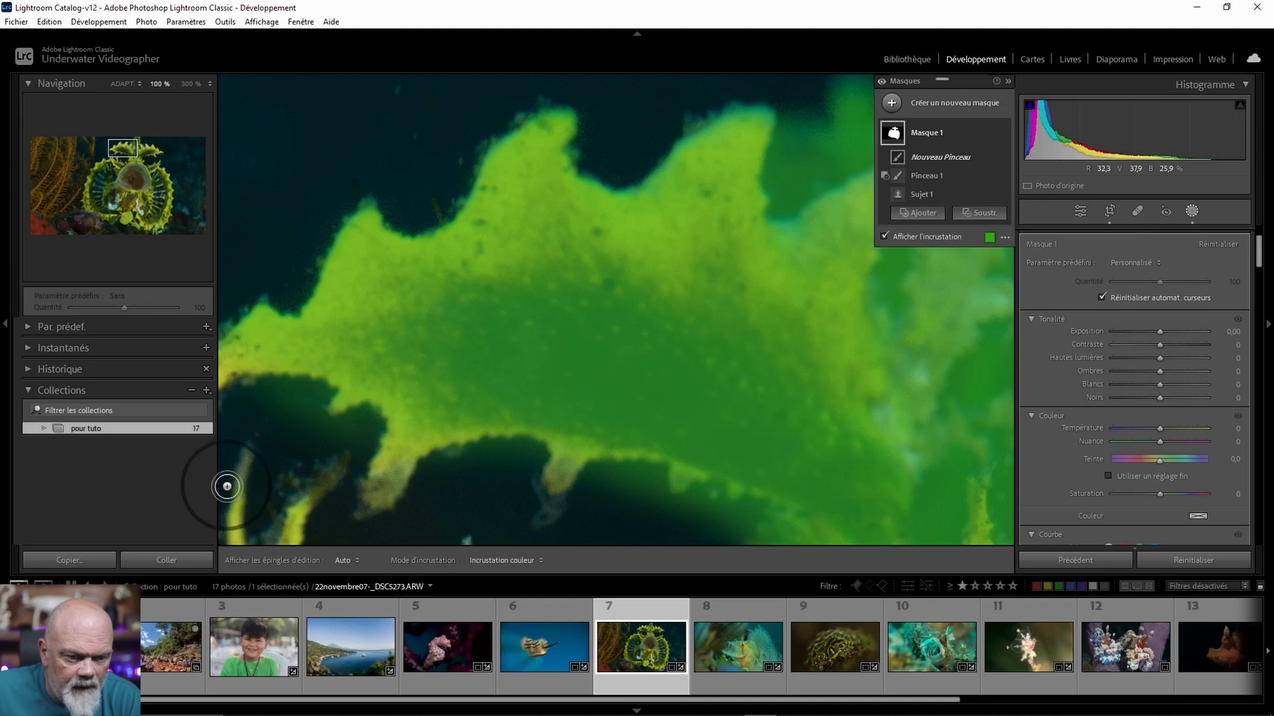
mouse_move(123, 151)
mouse_down()
mouse_move(100, 163)
mouse_move(120, 157)
mouse_up()
key(h)
drag(528, 332, 542, 315)
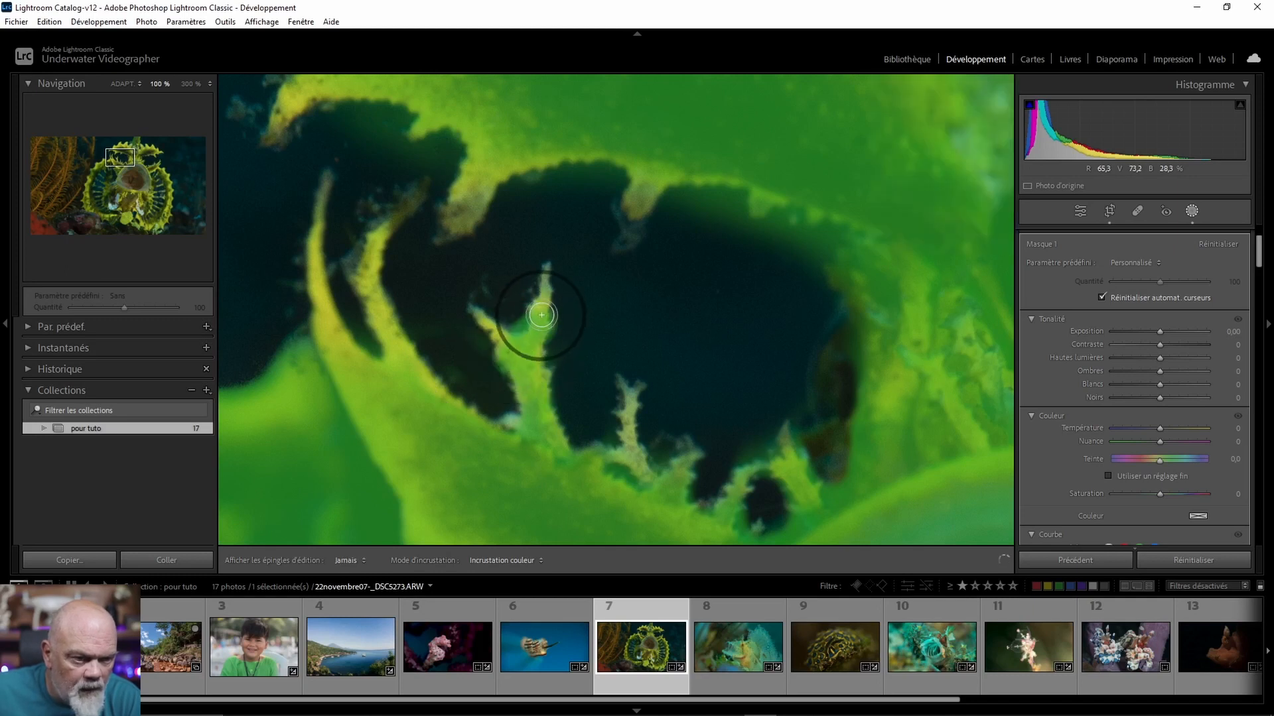
key(h)
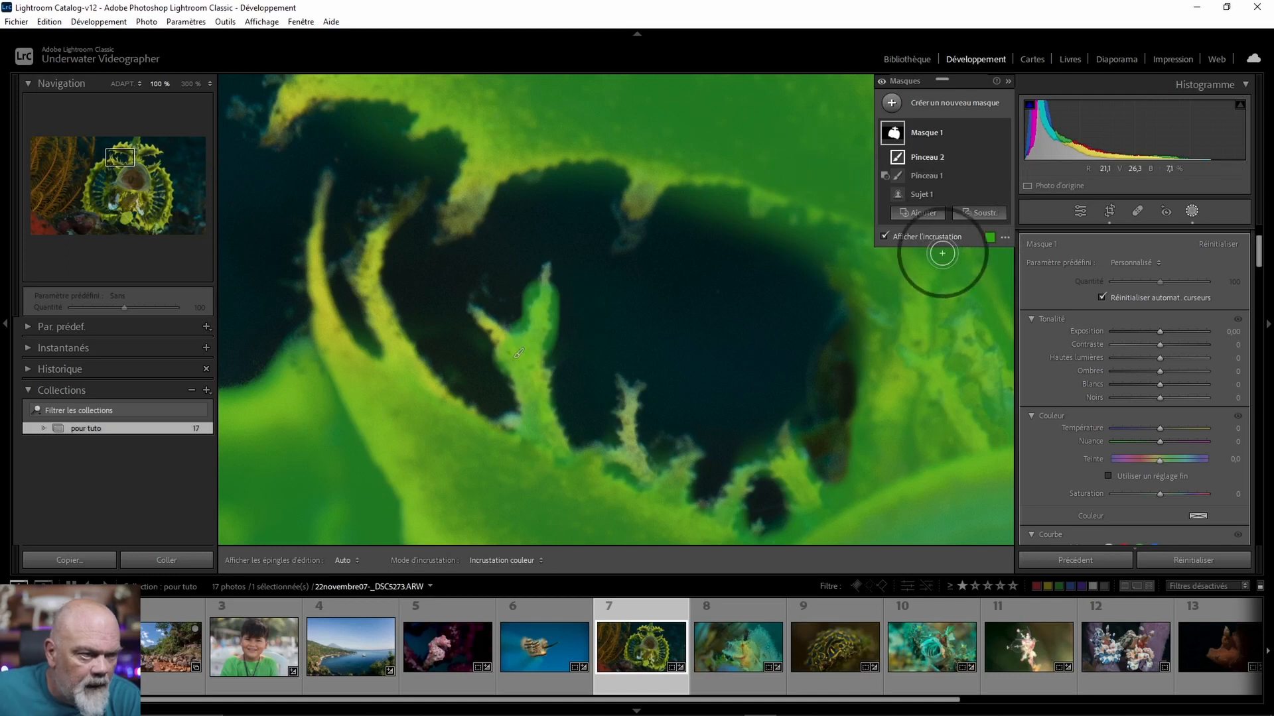
Subtract from Masque 1 with a new, smaller brush, erasing the overspill around the edges of the forked branch.
click(979, 213)
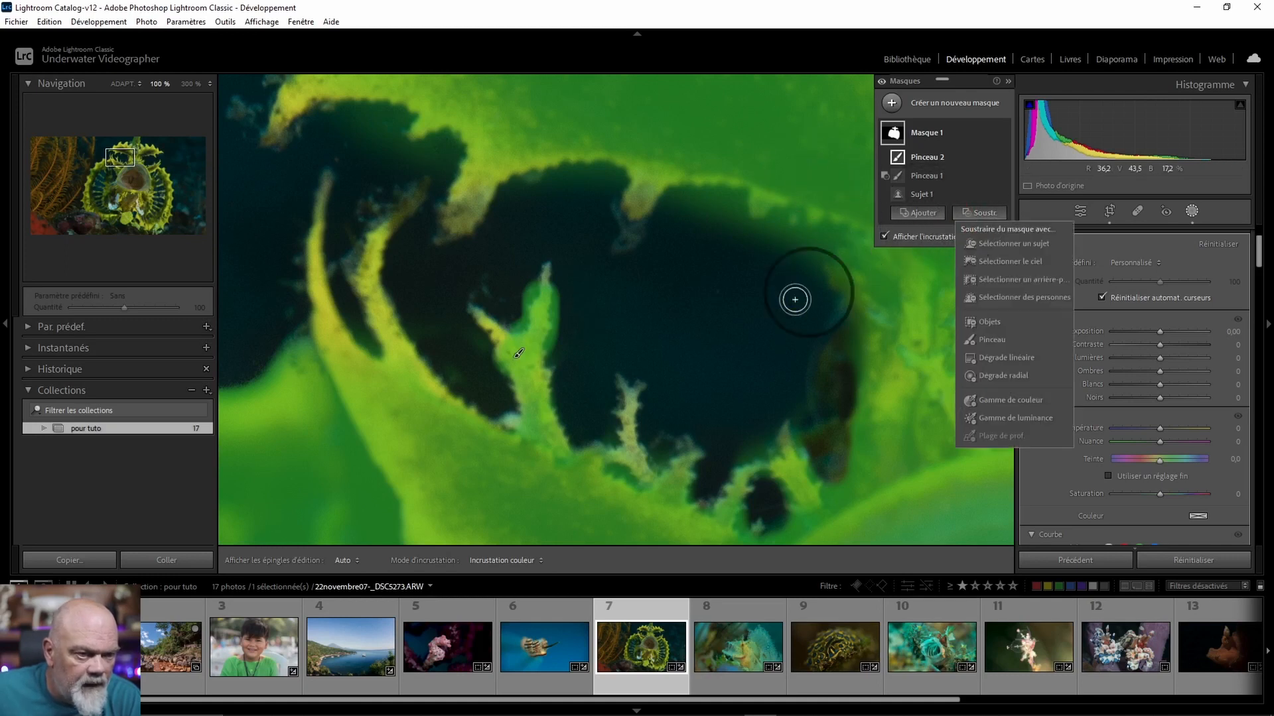
click(972, 341)
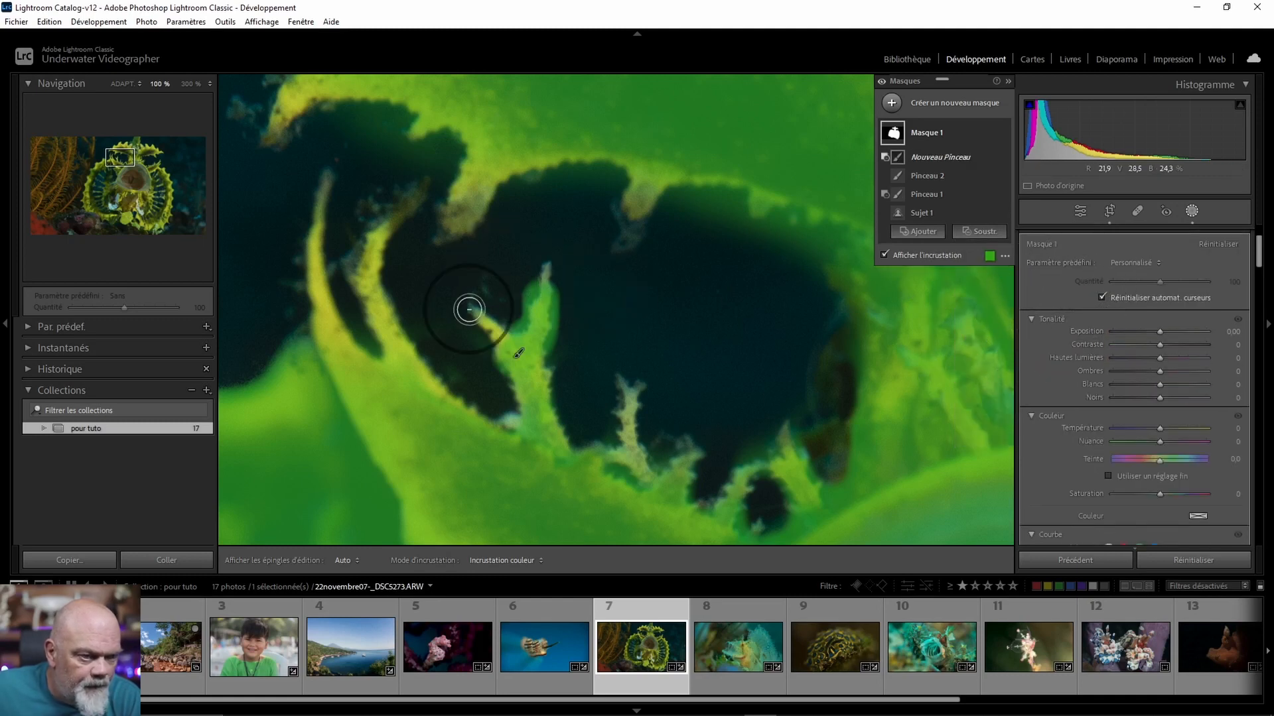
key(h)
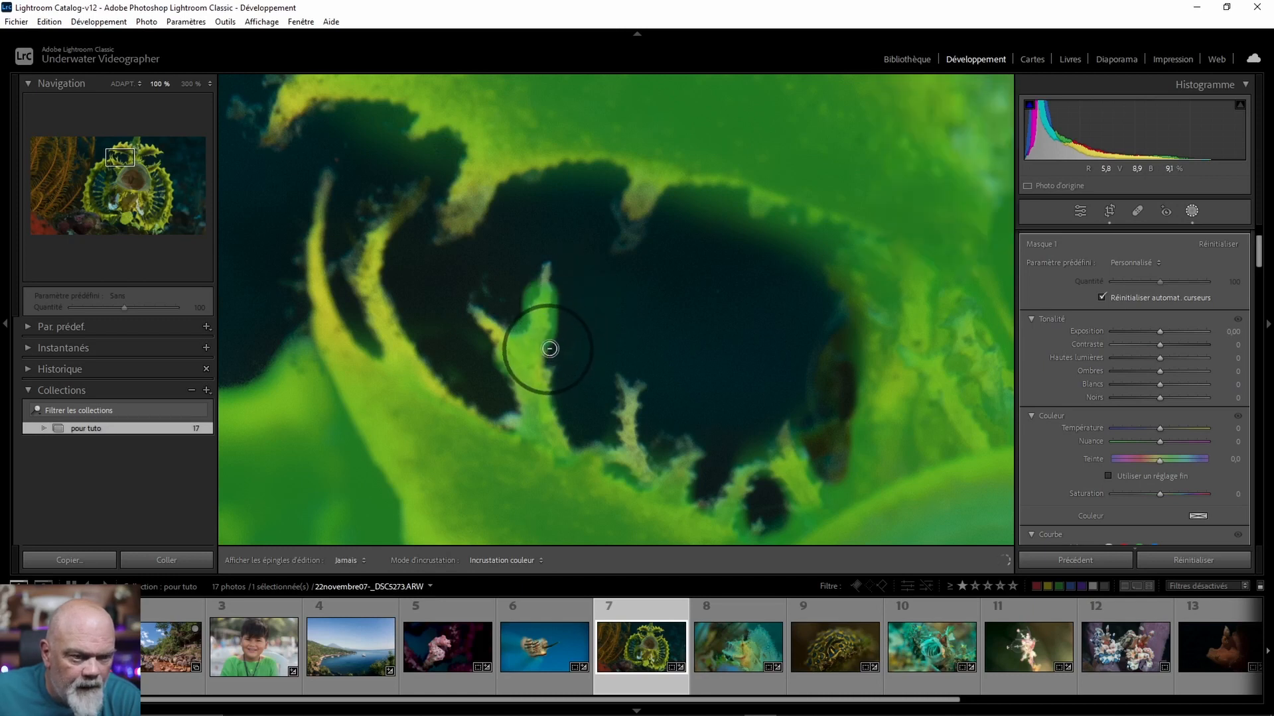
drag(552, 358, 550, 345)
drag(526, 280, 527, 308)
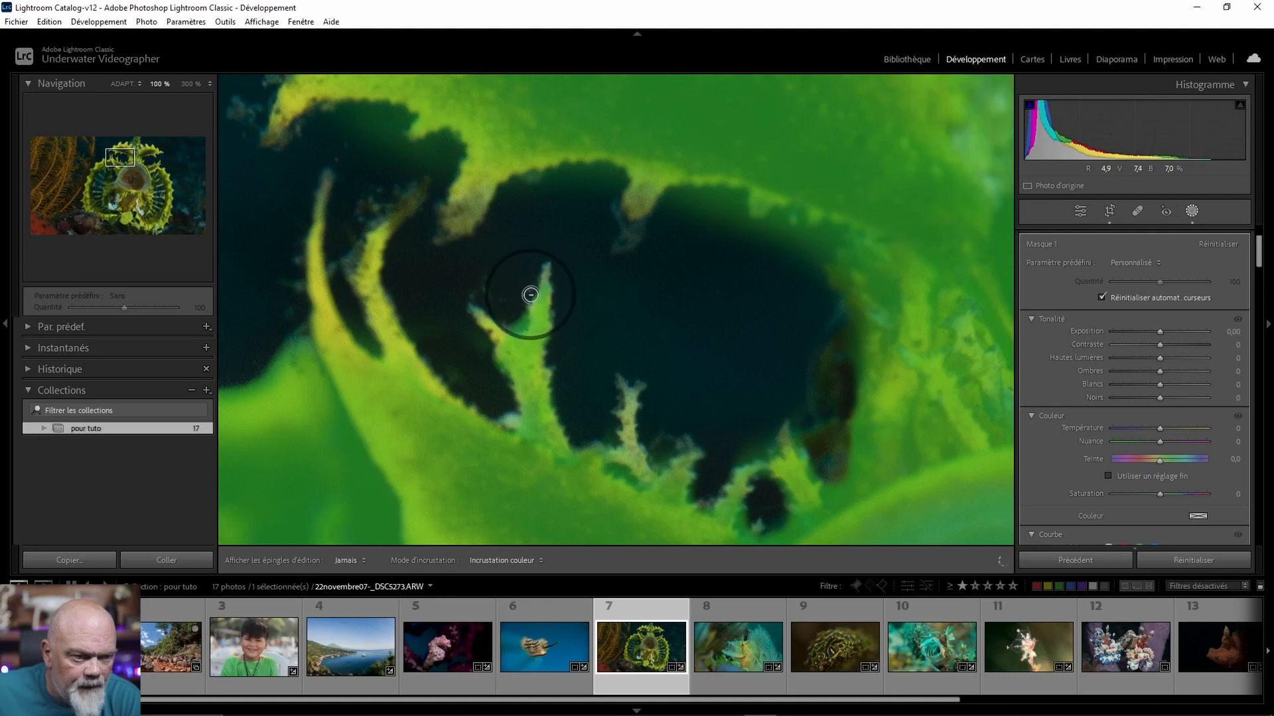
drag(515, 325, 502, 241)
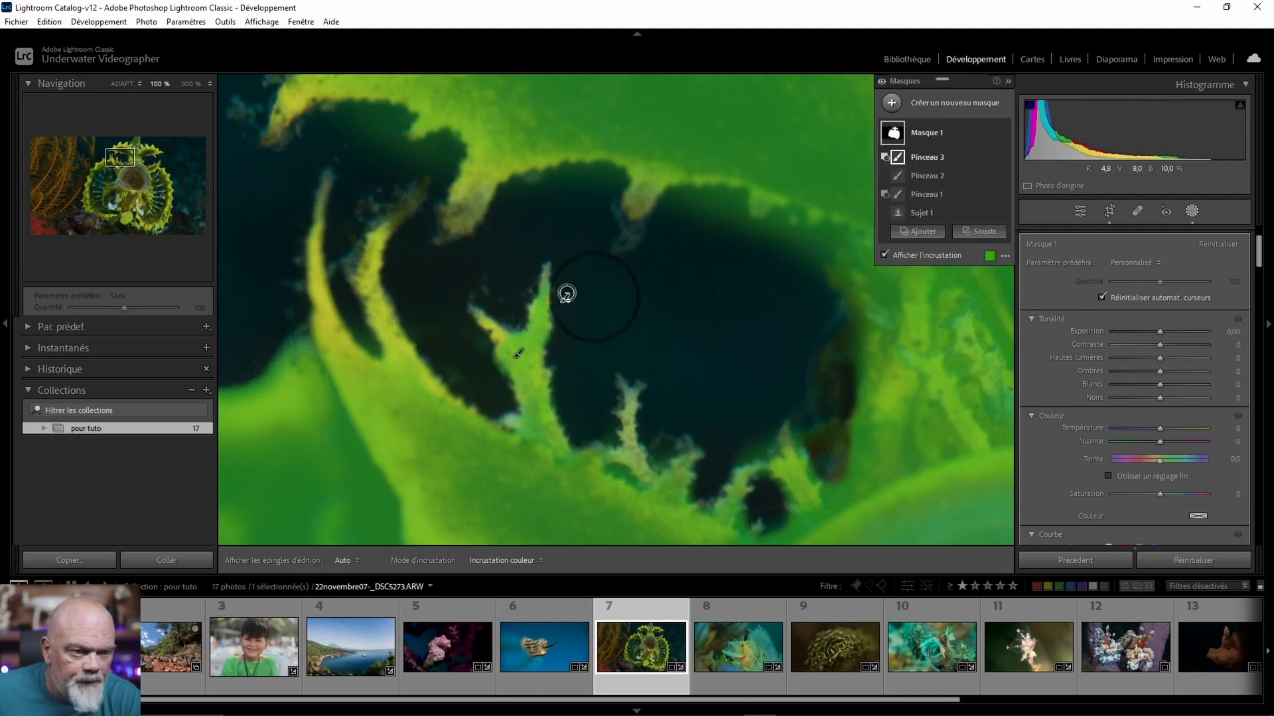
drag(528, 281, 513, 265)
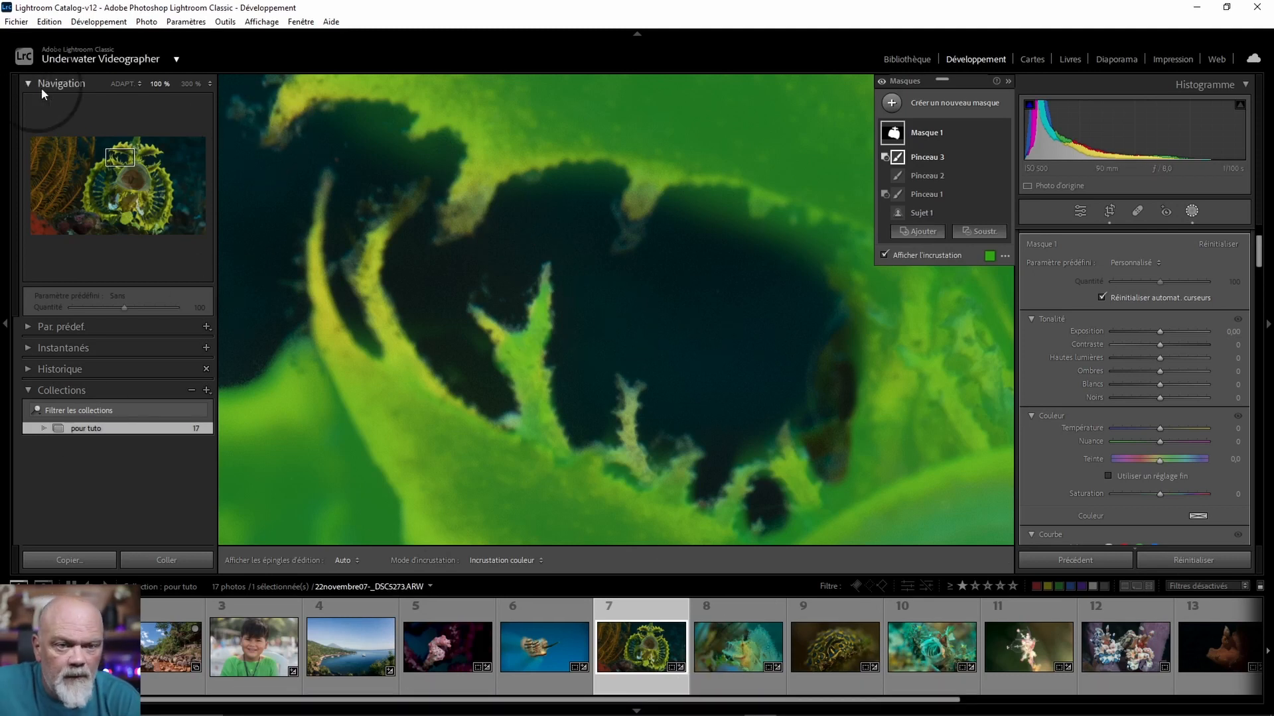
With the whole photo in view, set Masque 1's temperature to 54, tint (Nuance) to 27 and highlights (Hautes lumières) to 75.
click(126, 85)
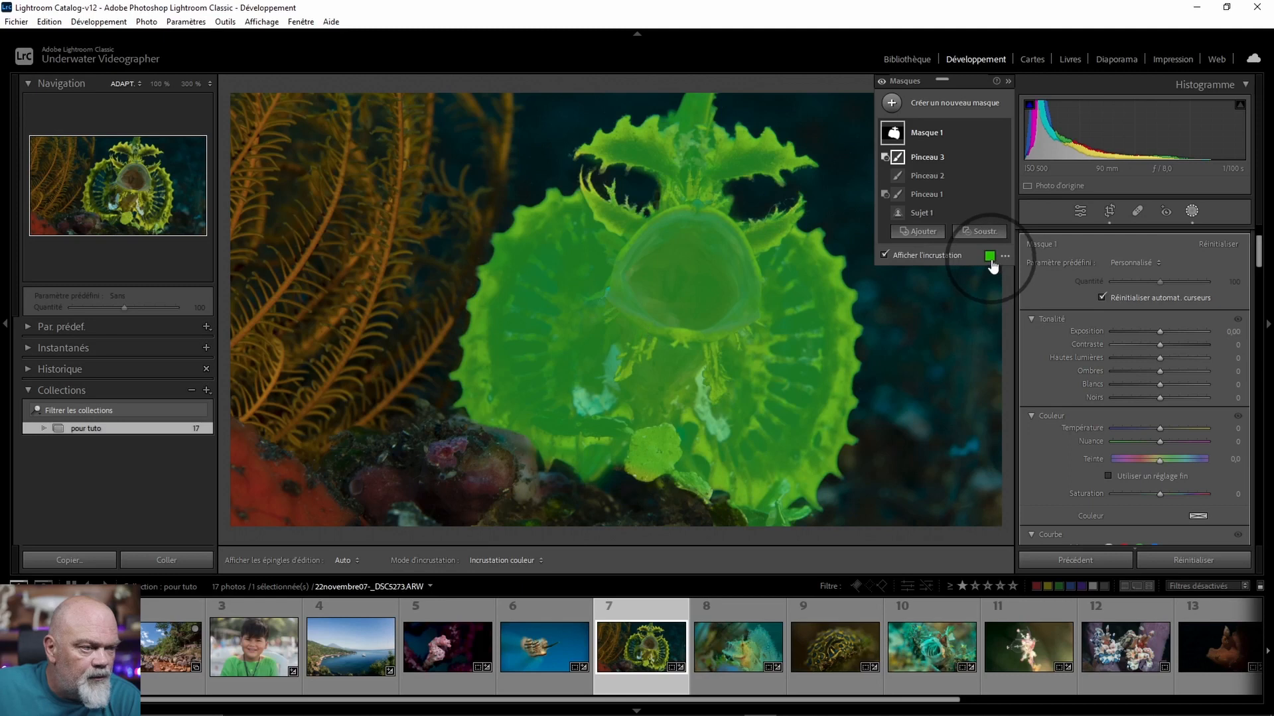
click(884, 256)
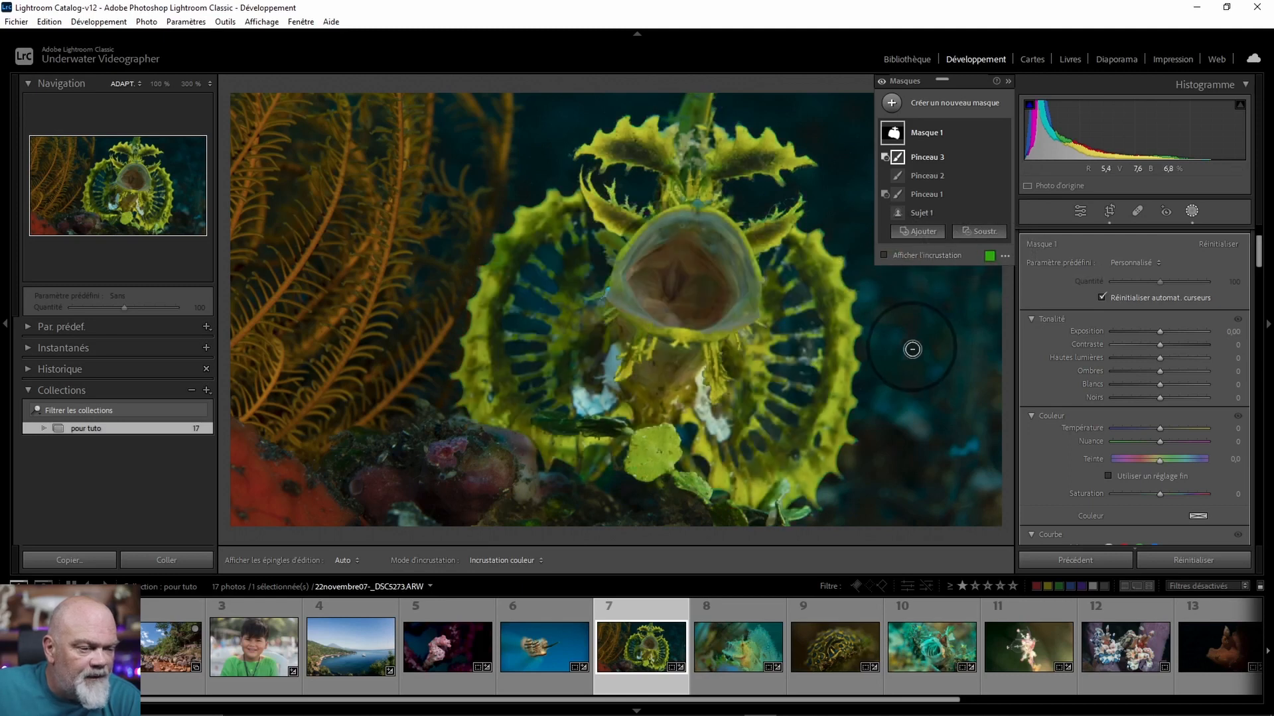
click(885, 254)
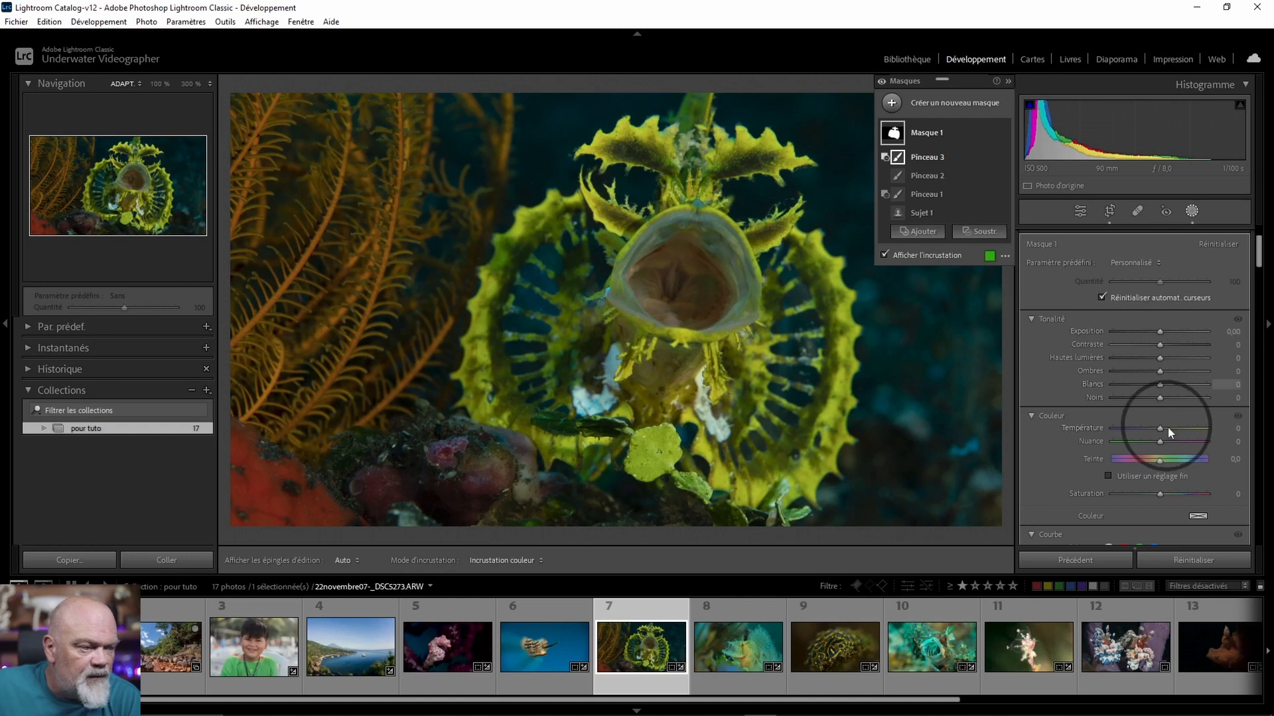
drag(1160, 428, 1183, 420)
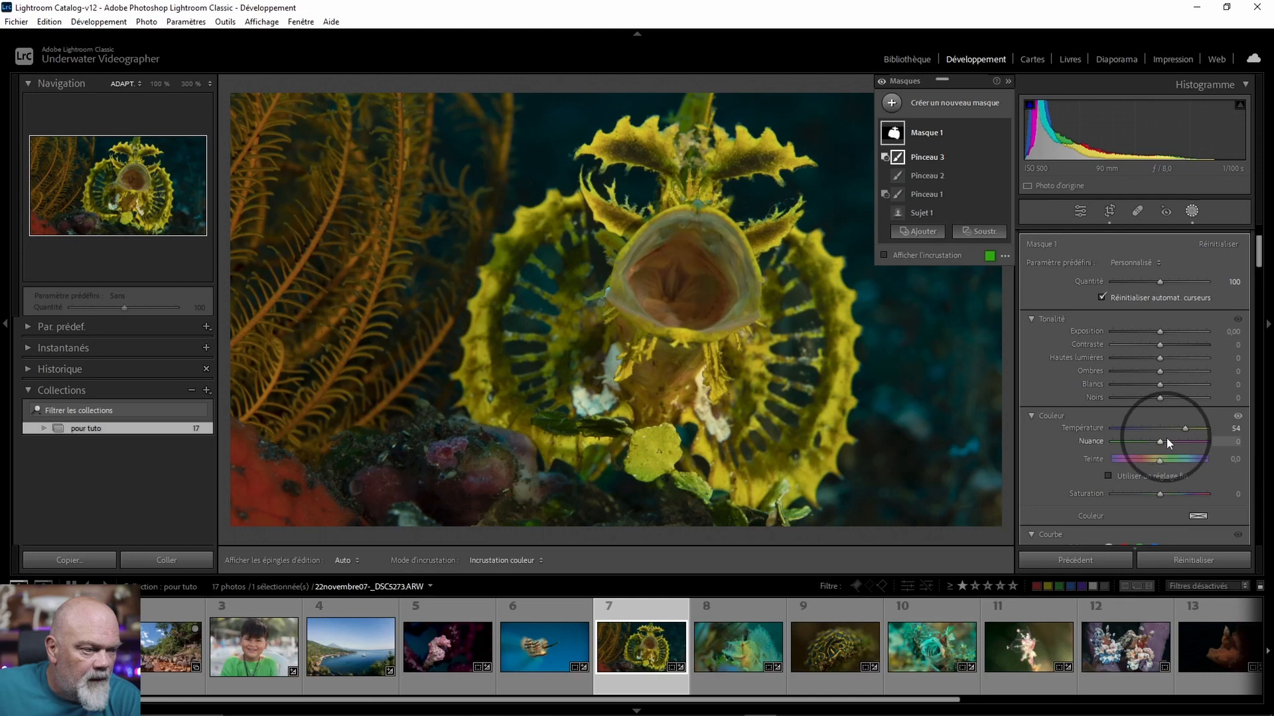
drag(1161, 439, 1173, 432)
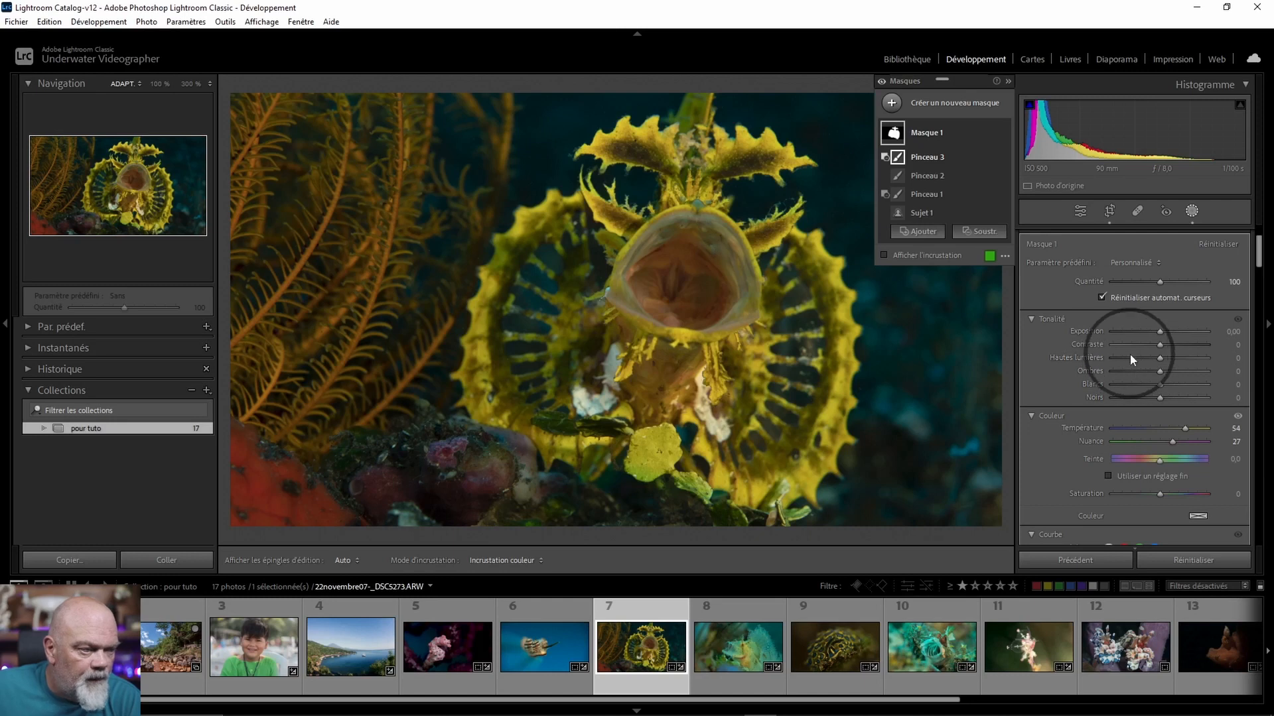
drag(1158, 360, 1193, 357)
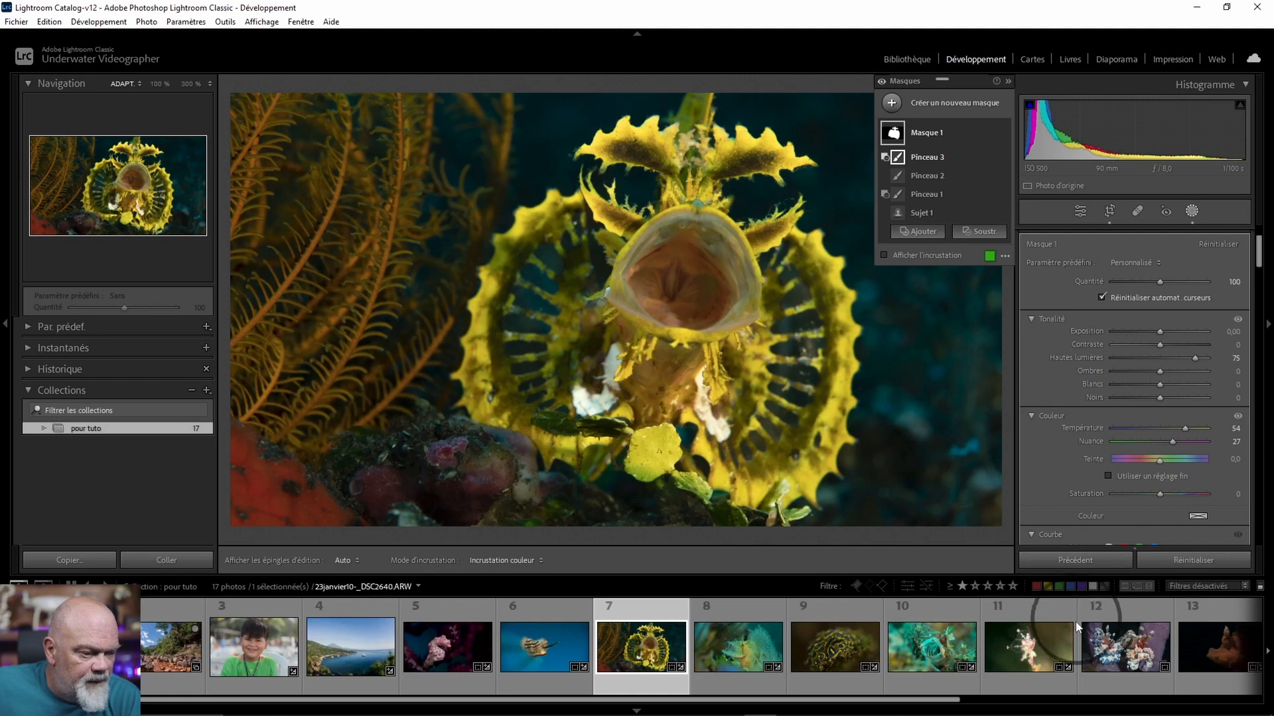
Open photo 11 and darken its background mask (Arrière-plan 1) with shadows (Ombres) at -100 and blacks (Noirs) at -45.
click(1047, 637)
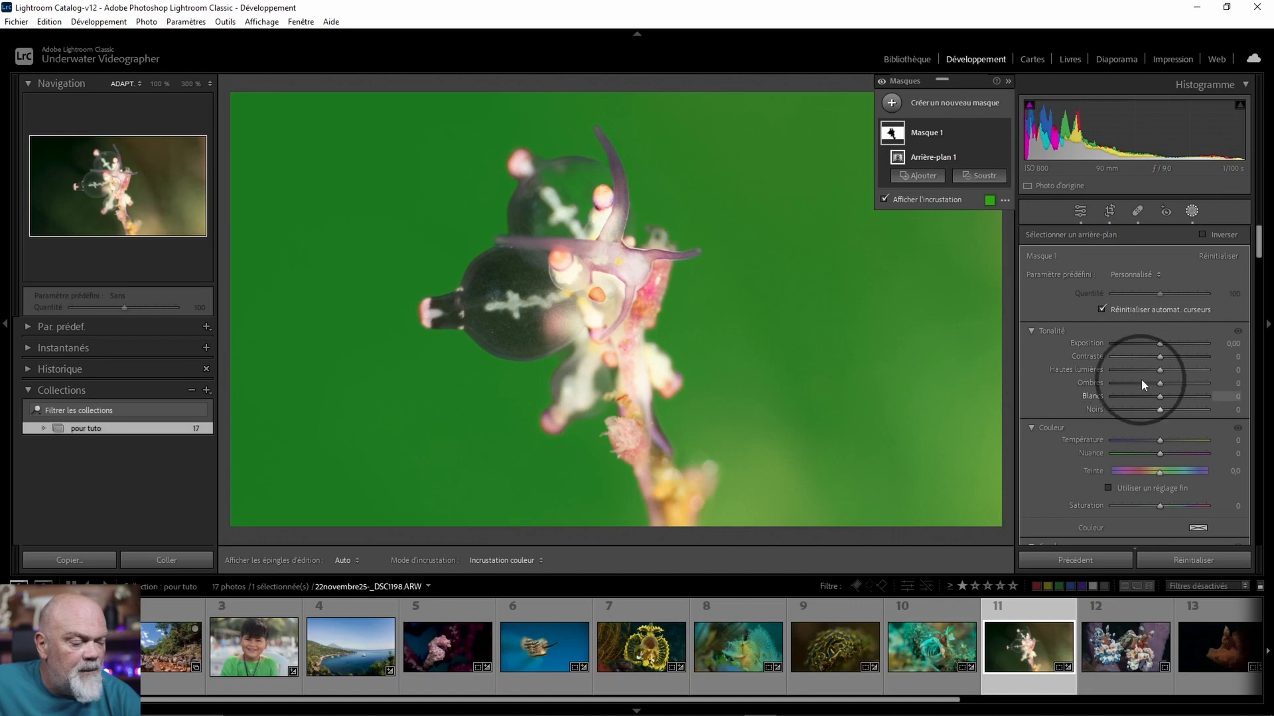
drag(1161, 409, 1081, 377)
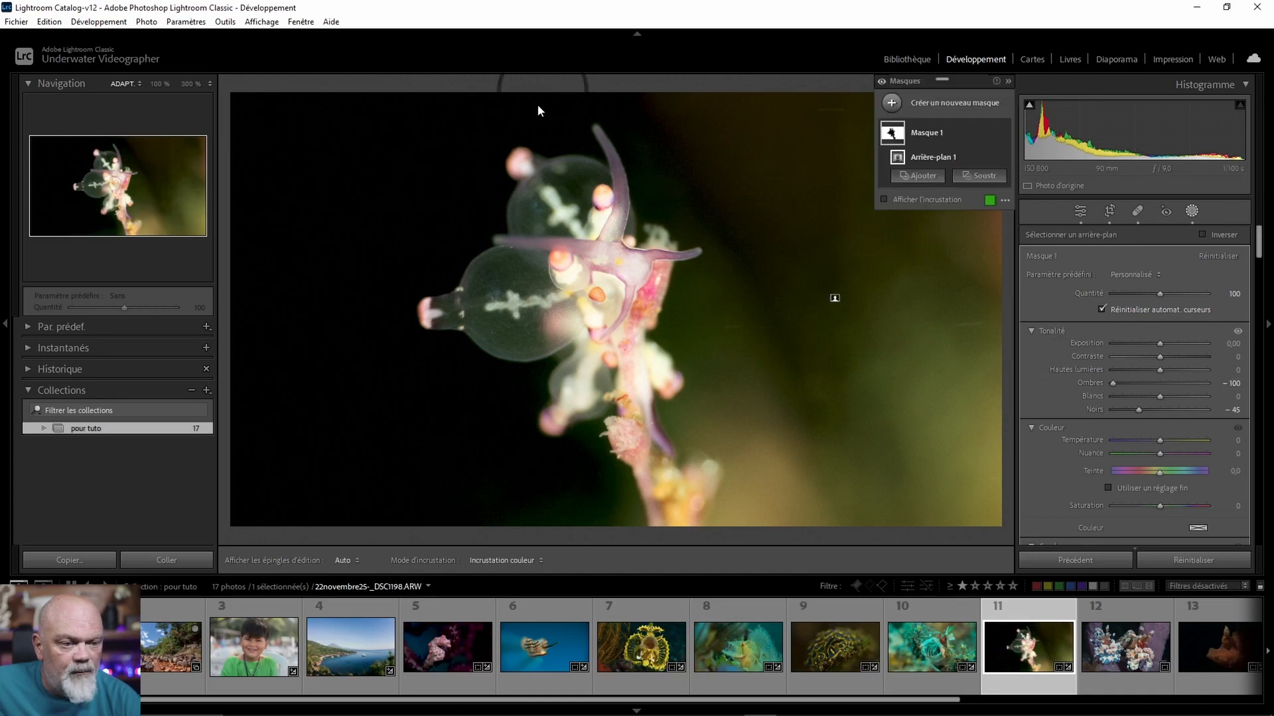
Create a new subject mask (Masque 2) on photo 11 and set its tint (Nuance) to 99.
click(919, 135)
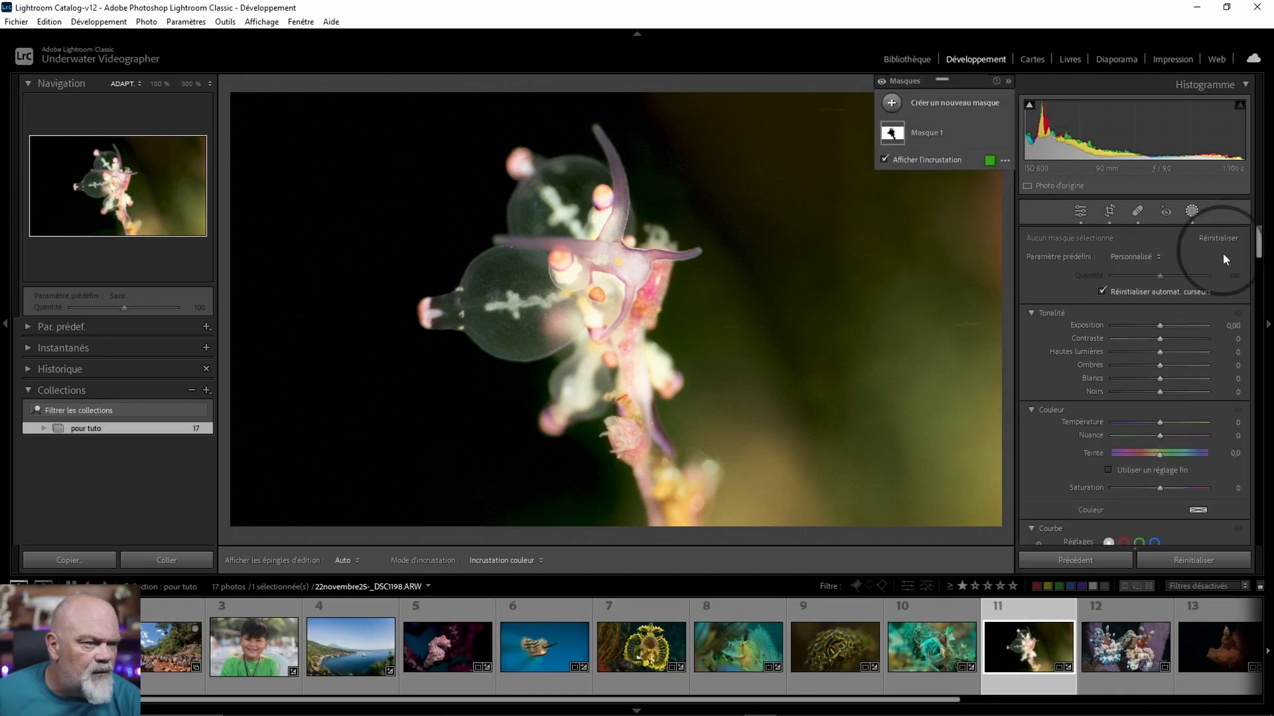
click(892, 104)
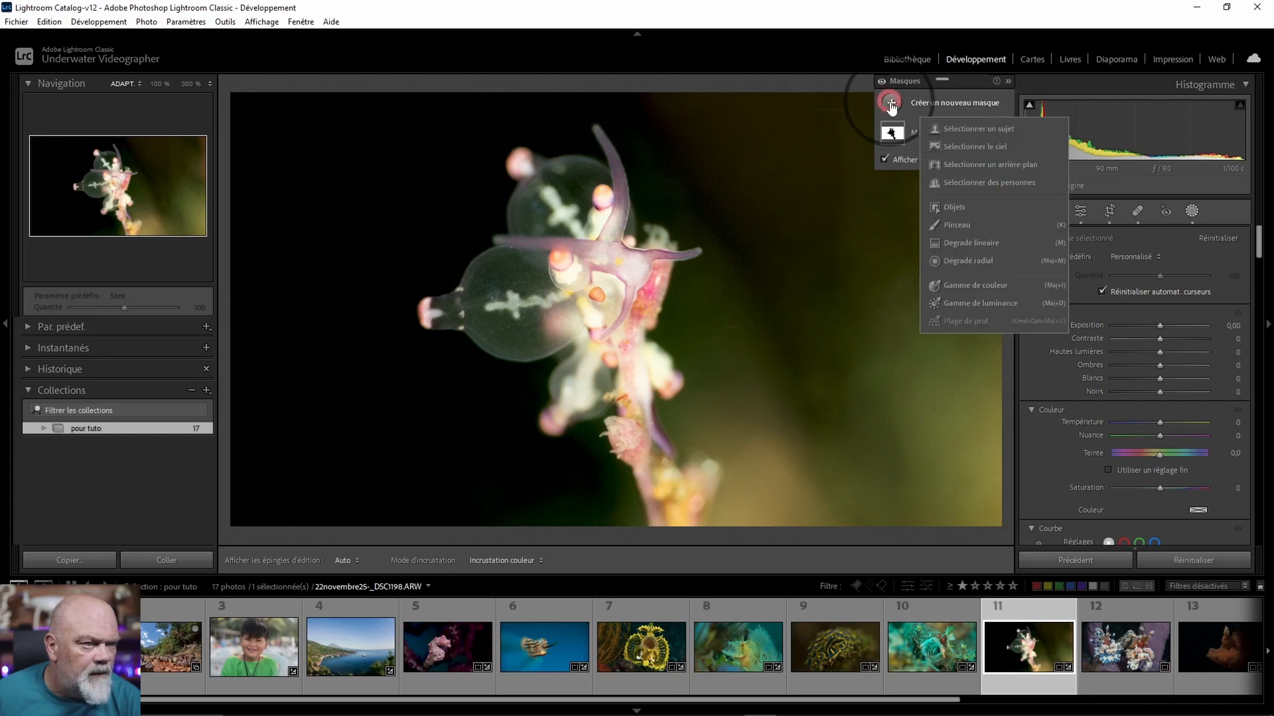
click(989, 128)
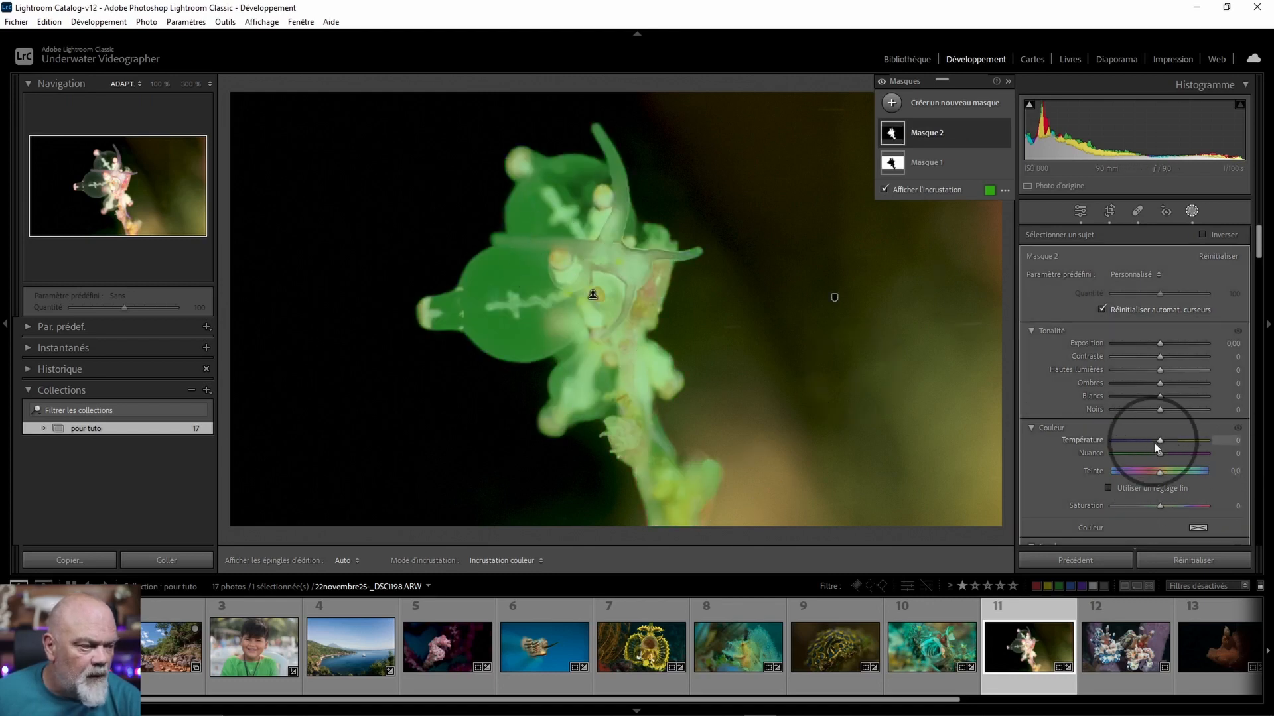
drag(1159, 454, 1206, 454)
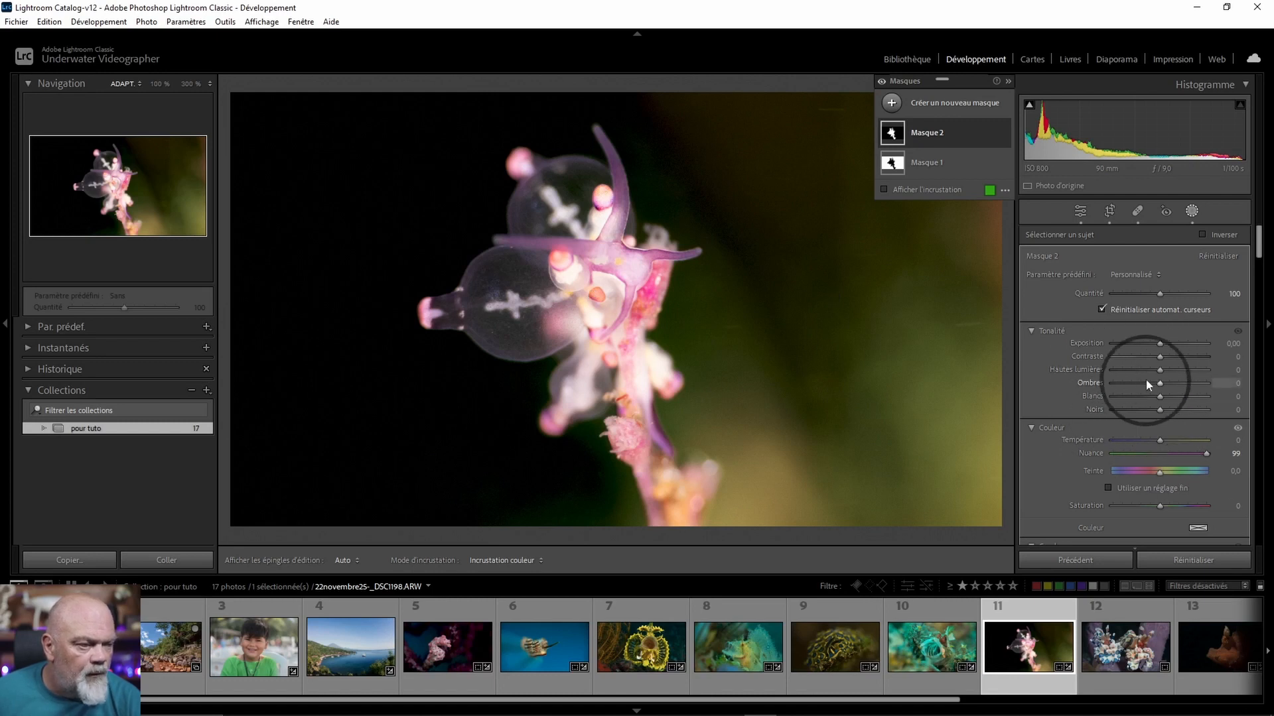
Set Masque 2's highlights (Hautes lumières) to -15, shadows (Ombres) to -62 and contrast to 18, and compare the photo before and after.
drag(1157, 369, 1131, 384)
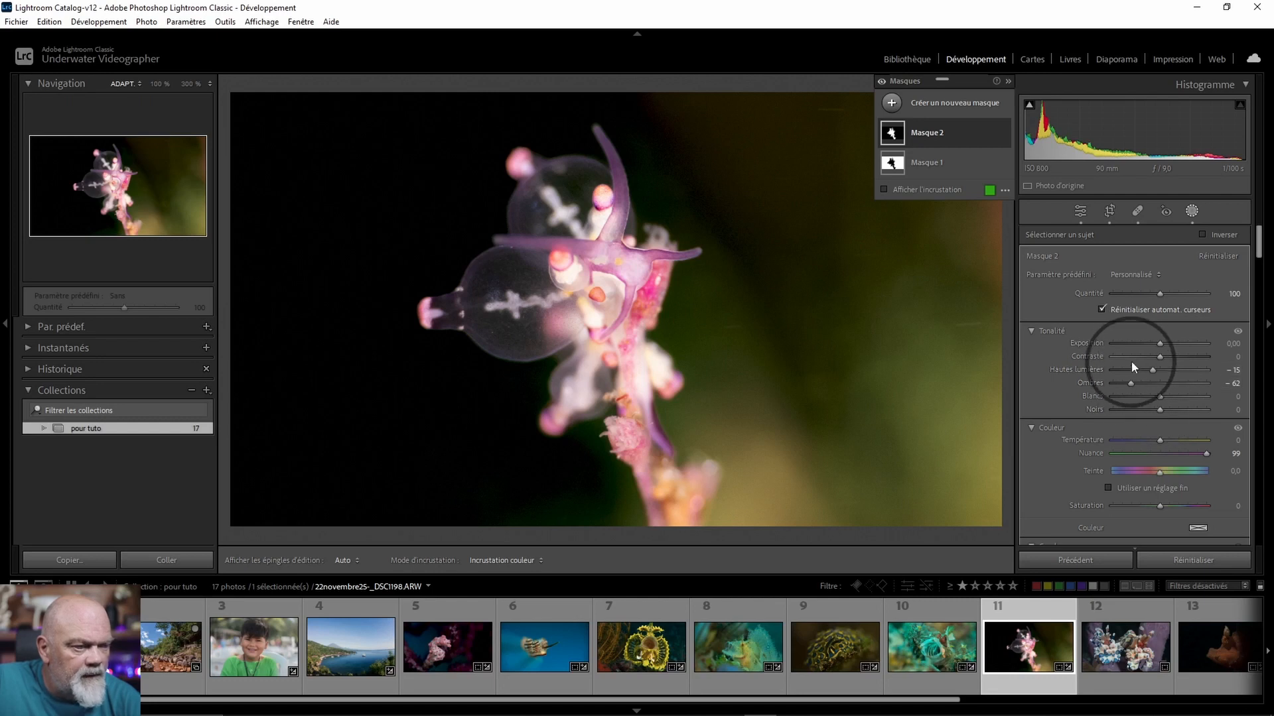
drag(1160, 357, 1168, 356)
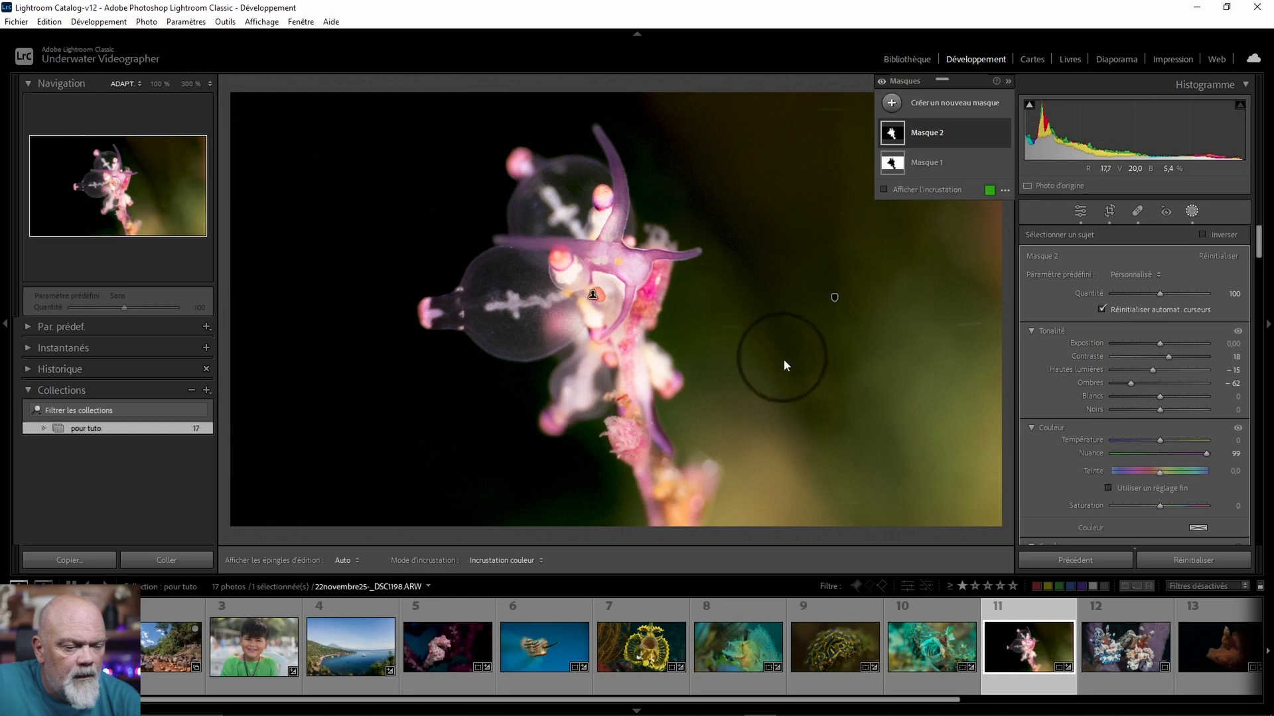
key(y)
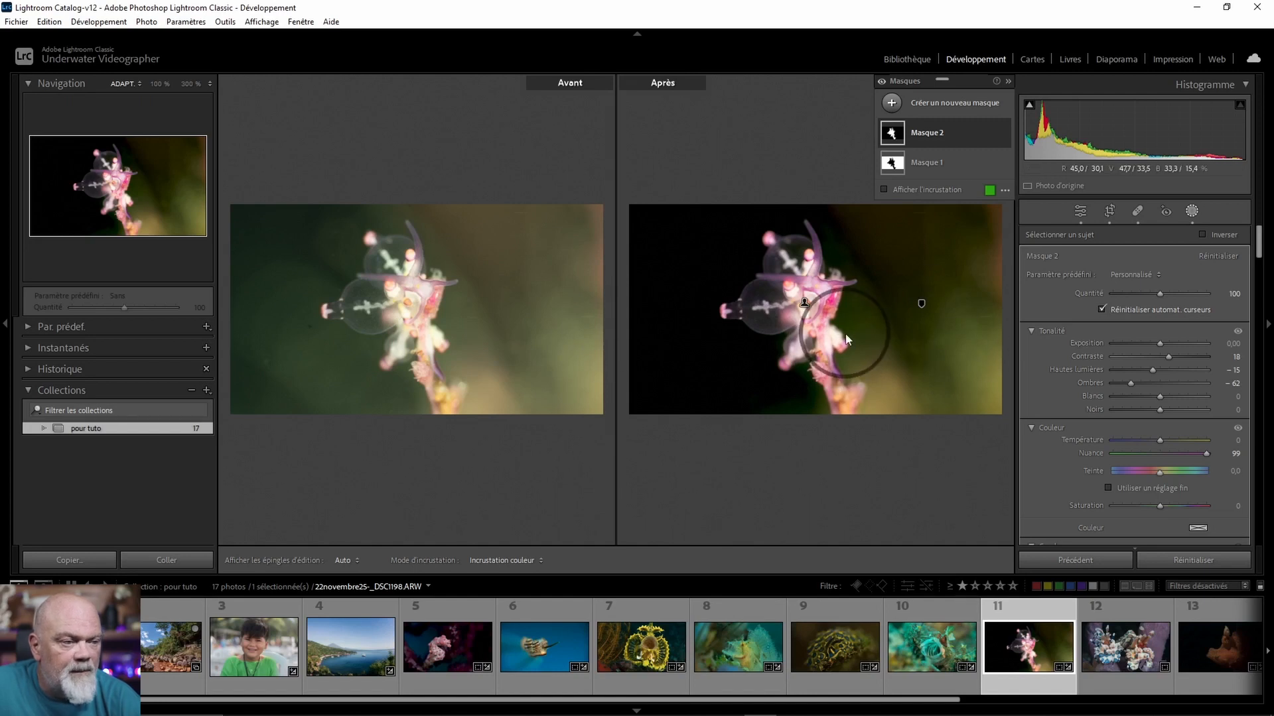
mouse_move(805, 306)
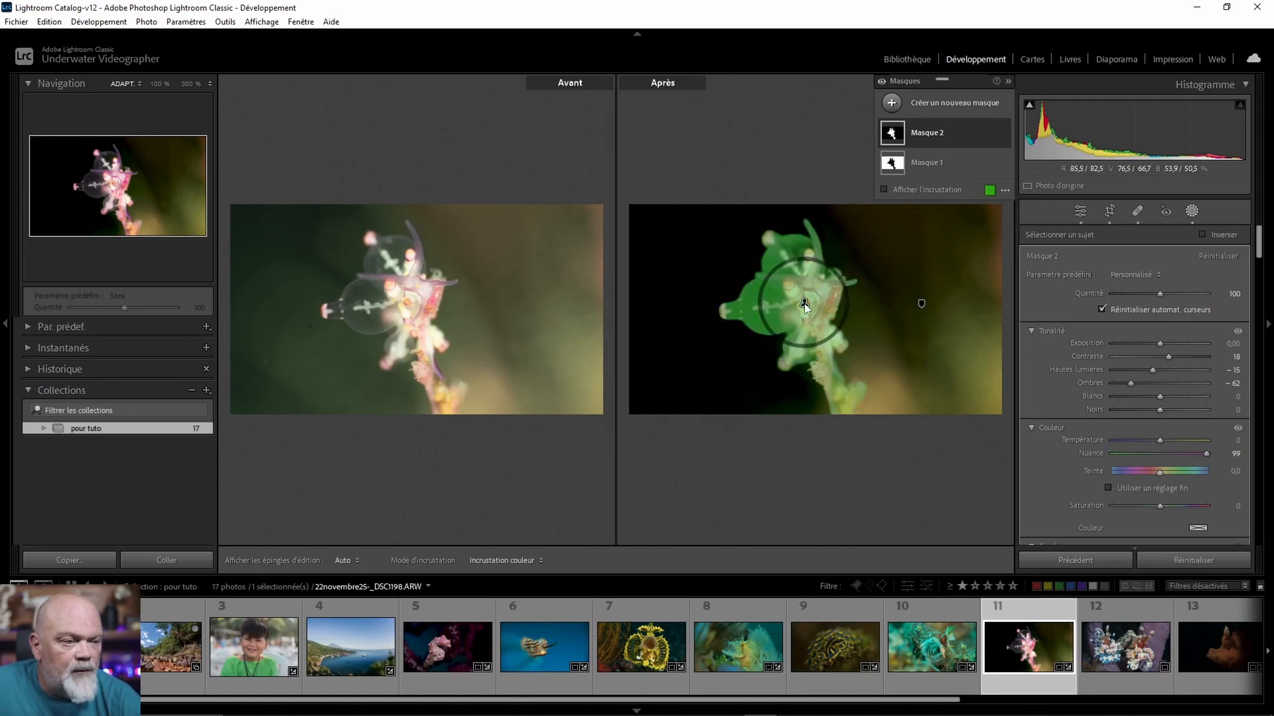
mouse_move(921, 307)
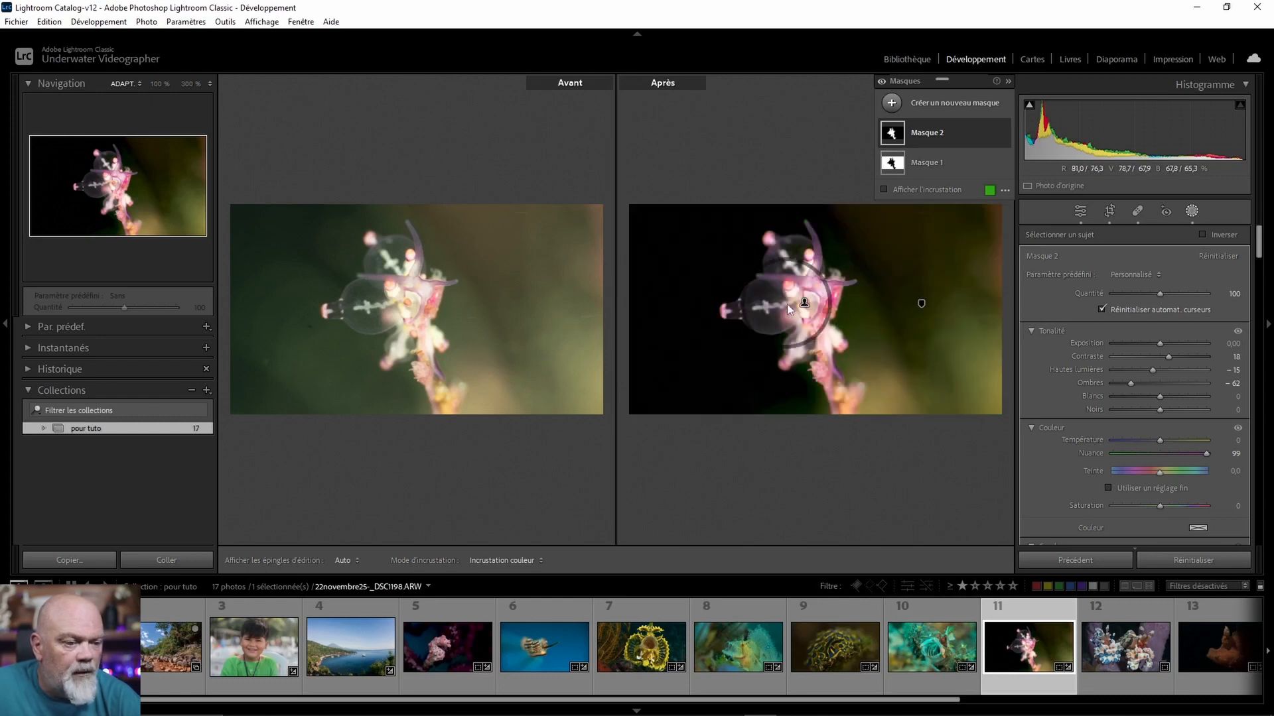
key(y)
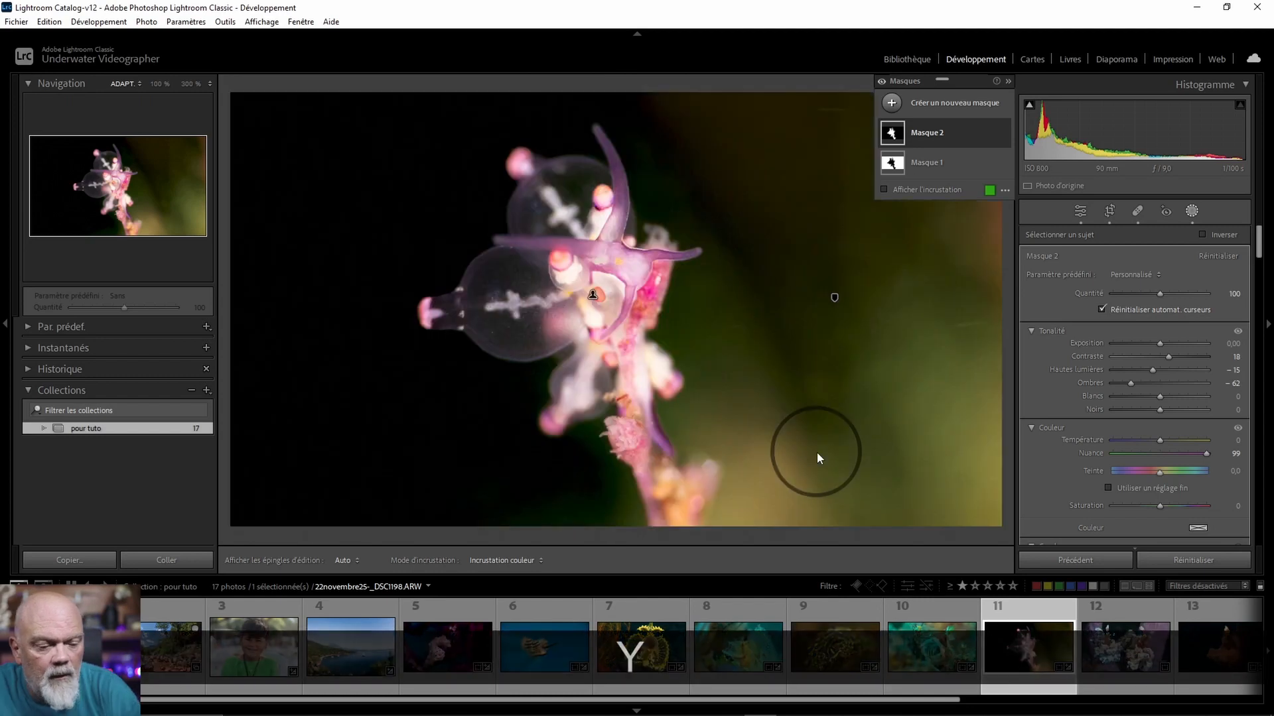
Open photo 13, create a subject mask, and set its exposure to 1,80, temperature to 46 and tint (Nuance) to 21.
click(1220, 643)
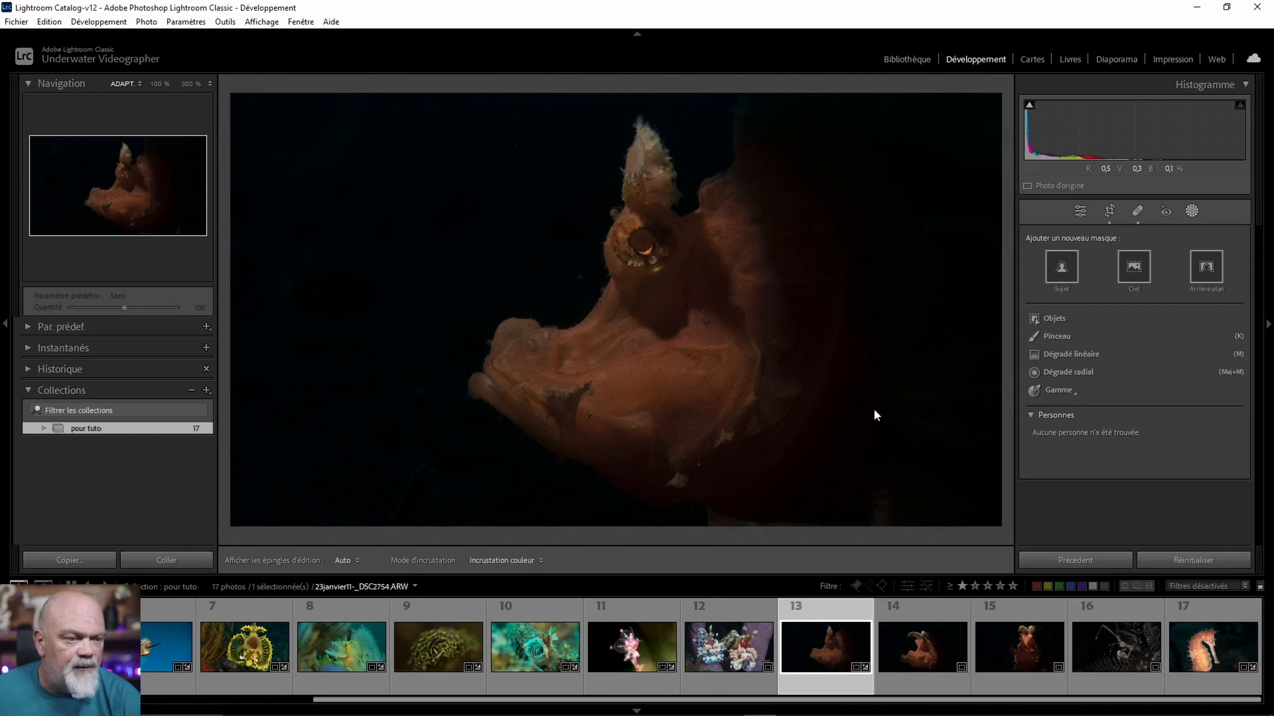
click(1061, 267)
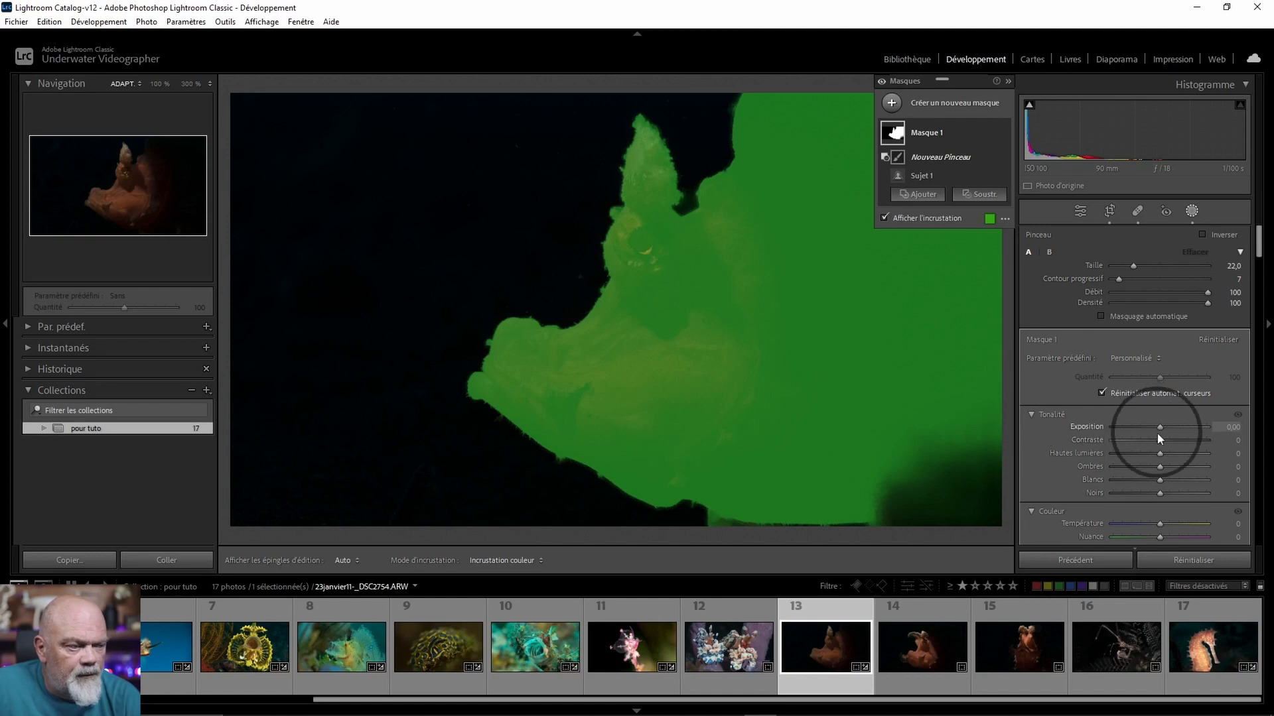
drag(1158, 428, 1179, 426)
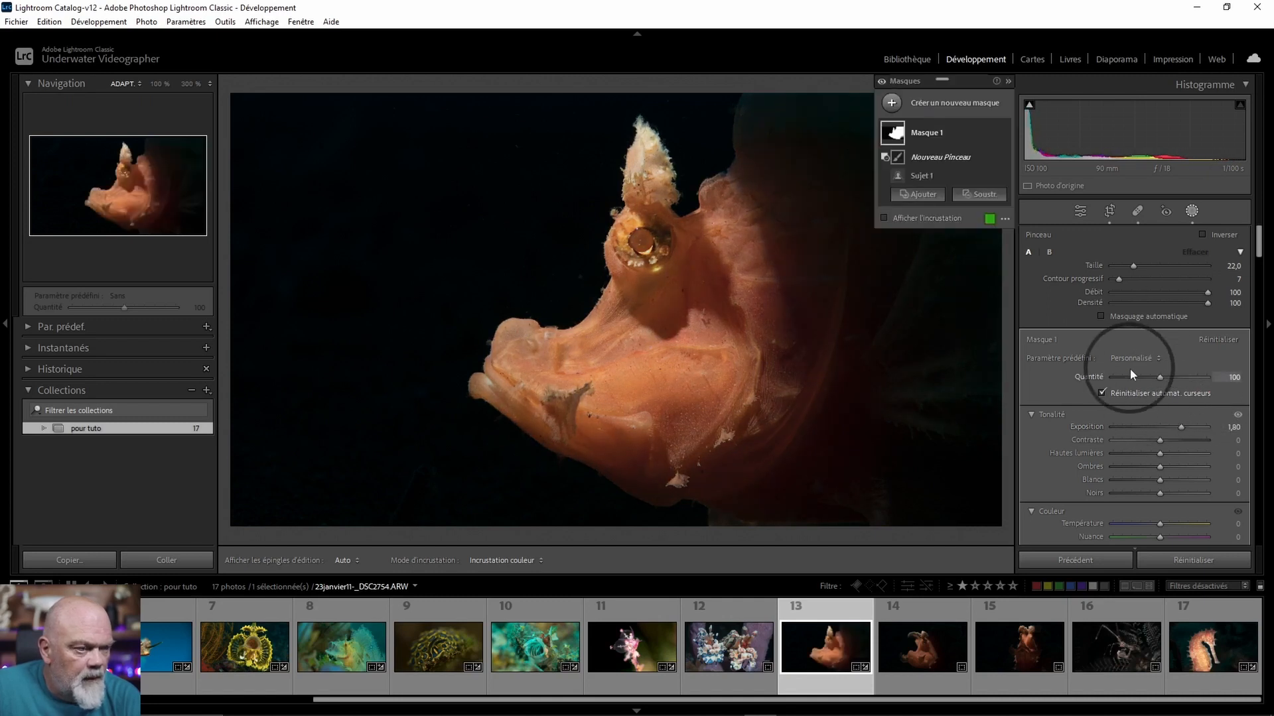
drag(1161, 537, 1182, 524)
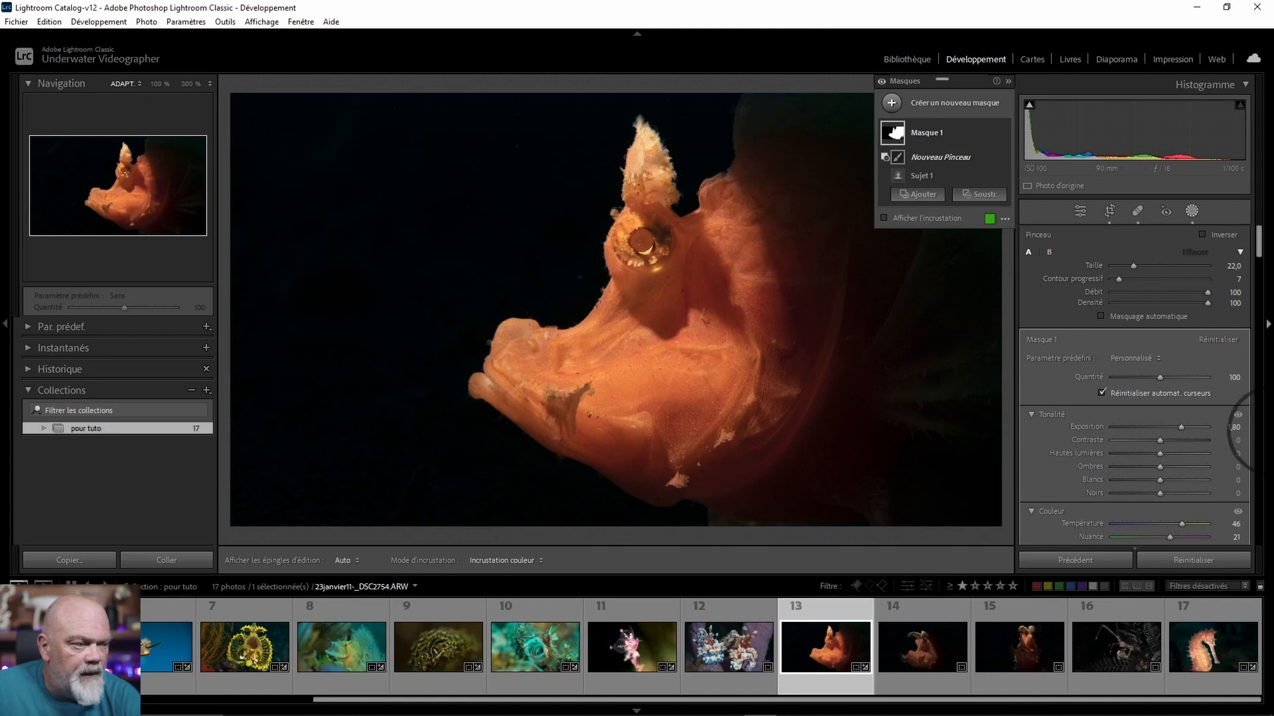
Add a colour range mask (Gamme de couleur) sampled from the dark background, with Affiner at 56 and blacks (Noirs) at -44.
click(915, 103)
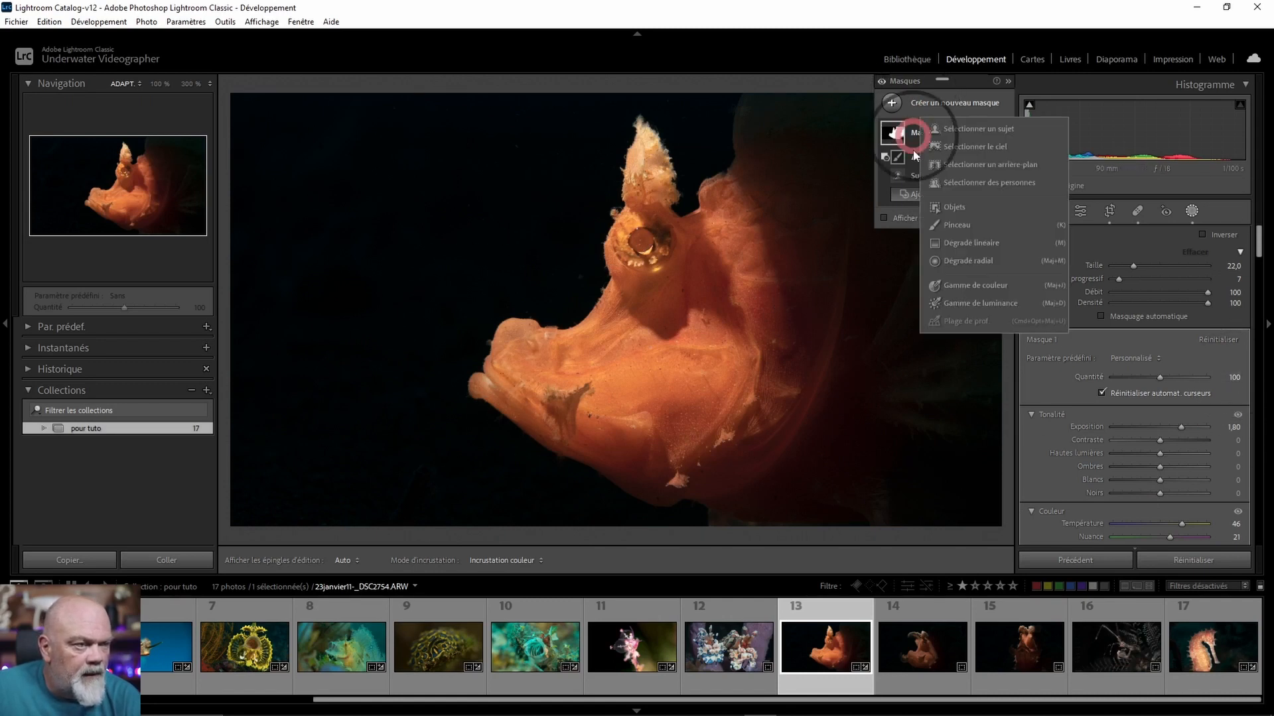
click(961, 287)
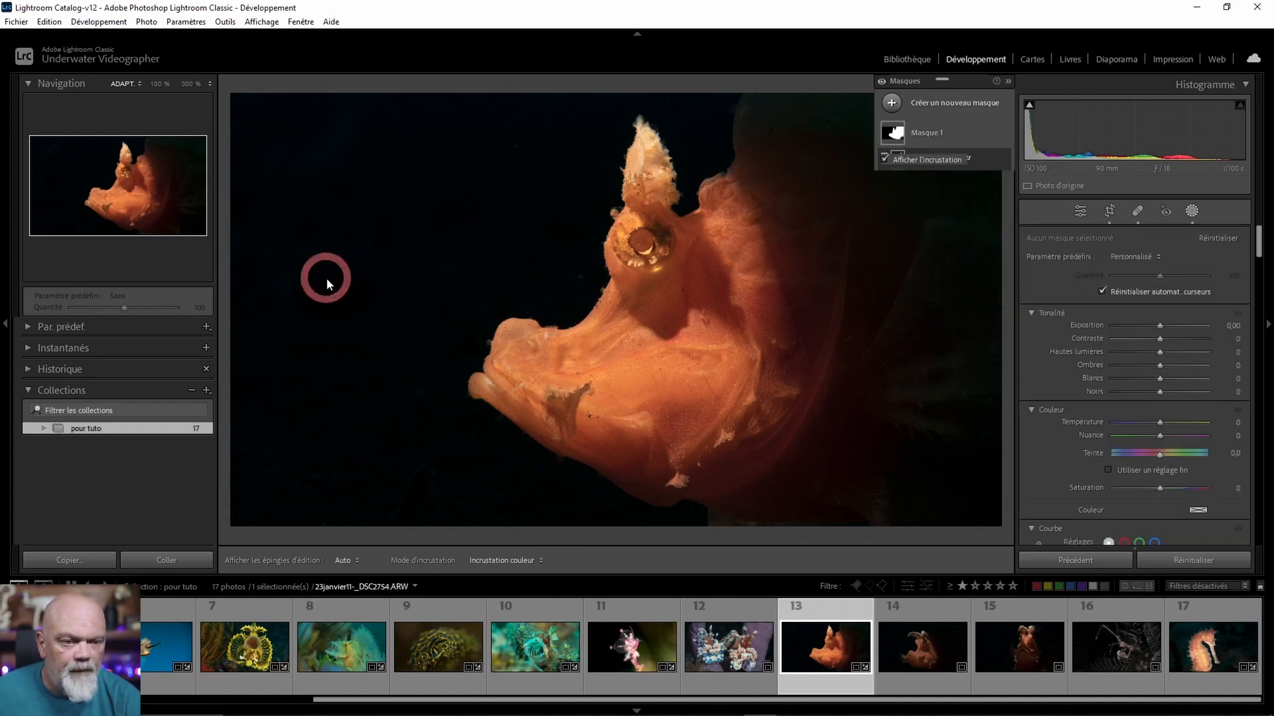
click(389, 231)
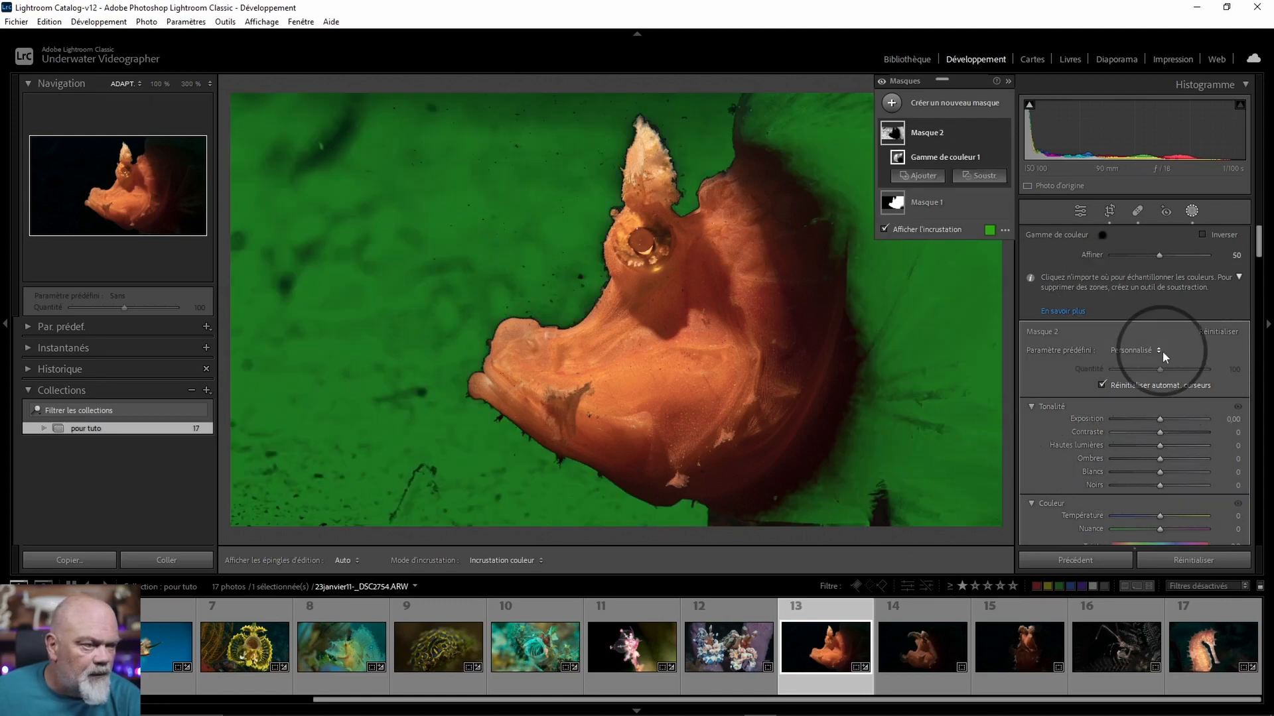
mouse_move(1160, 254)
mouse_down()
mouse_move(1145, 254)
mouse_move(1165, 252)
mouse_up()
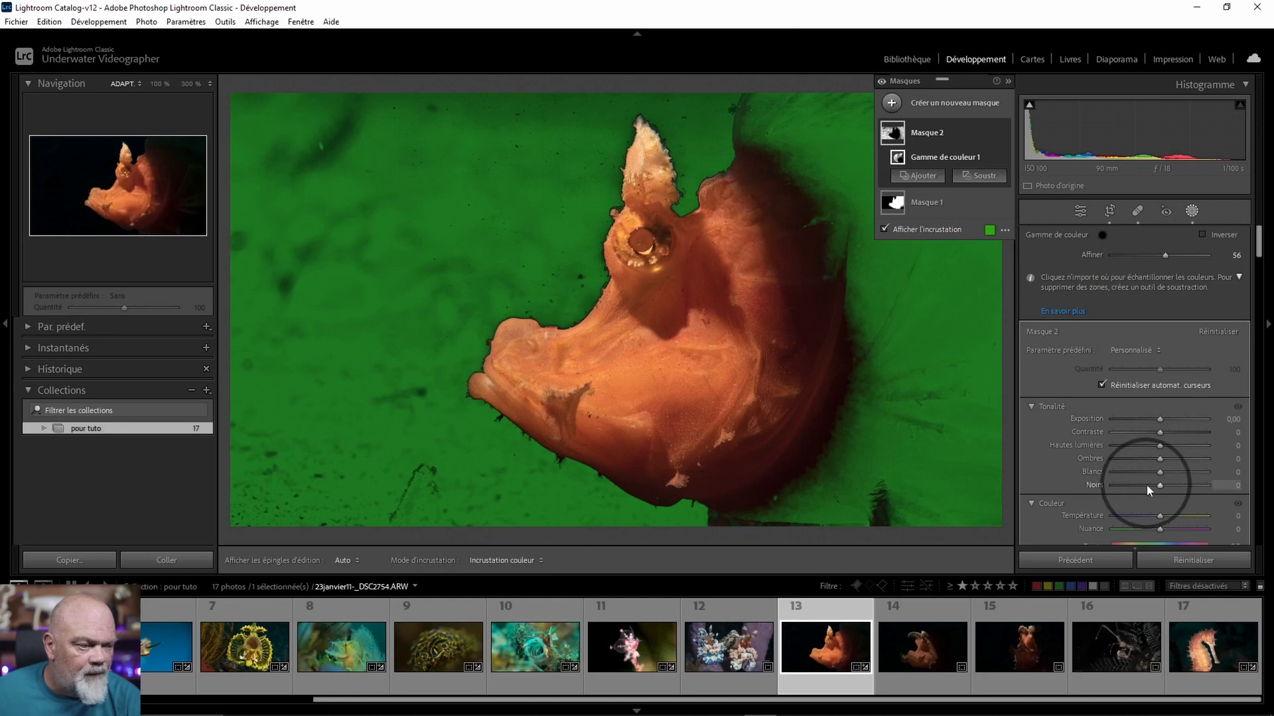
mouse_move(1161, 487)
mouse_down()
mouse_move(1108, 481)
mouse_move(1140, 484)
mouse_up()
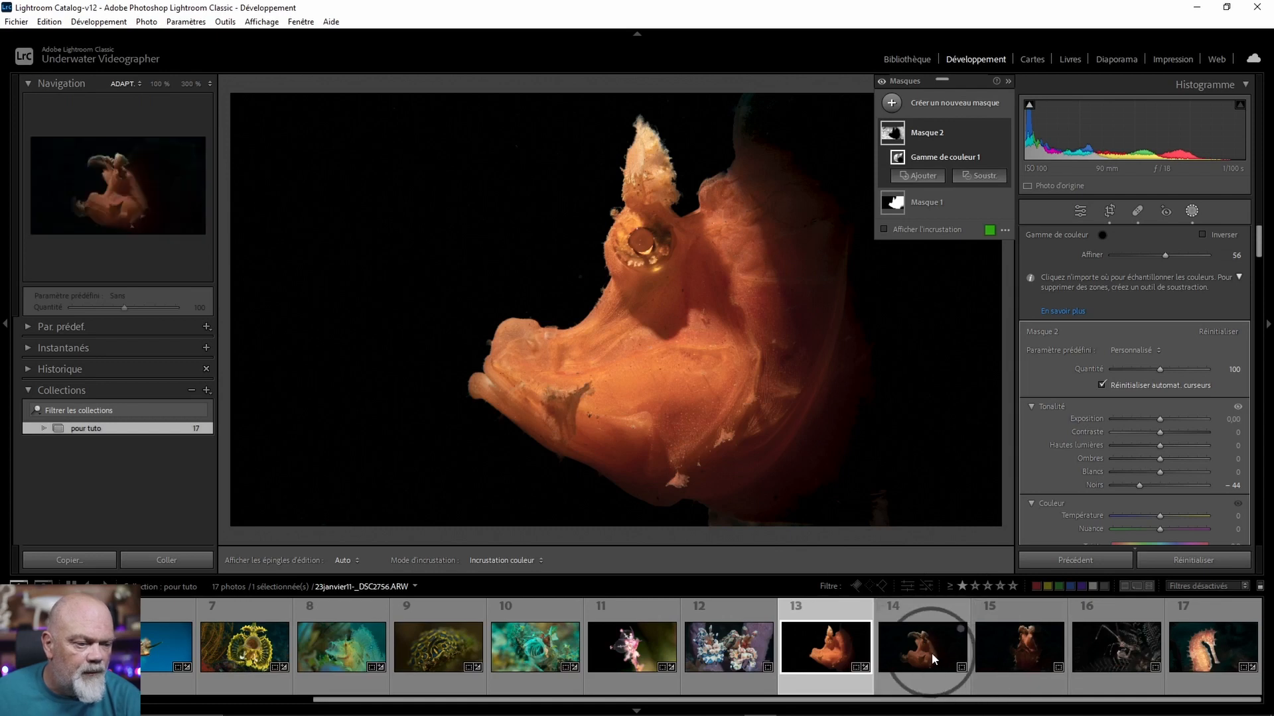
Open photo 17 and fit a radial gradient mask around the seahorse as an upright ellipse, with feathering (Contour progressif) at 24.
click(1211, 649)
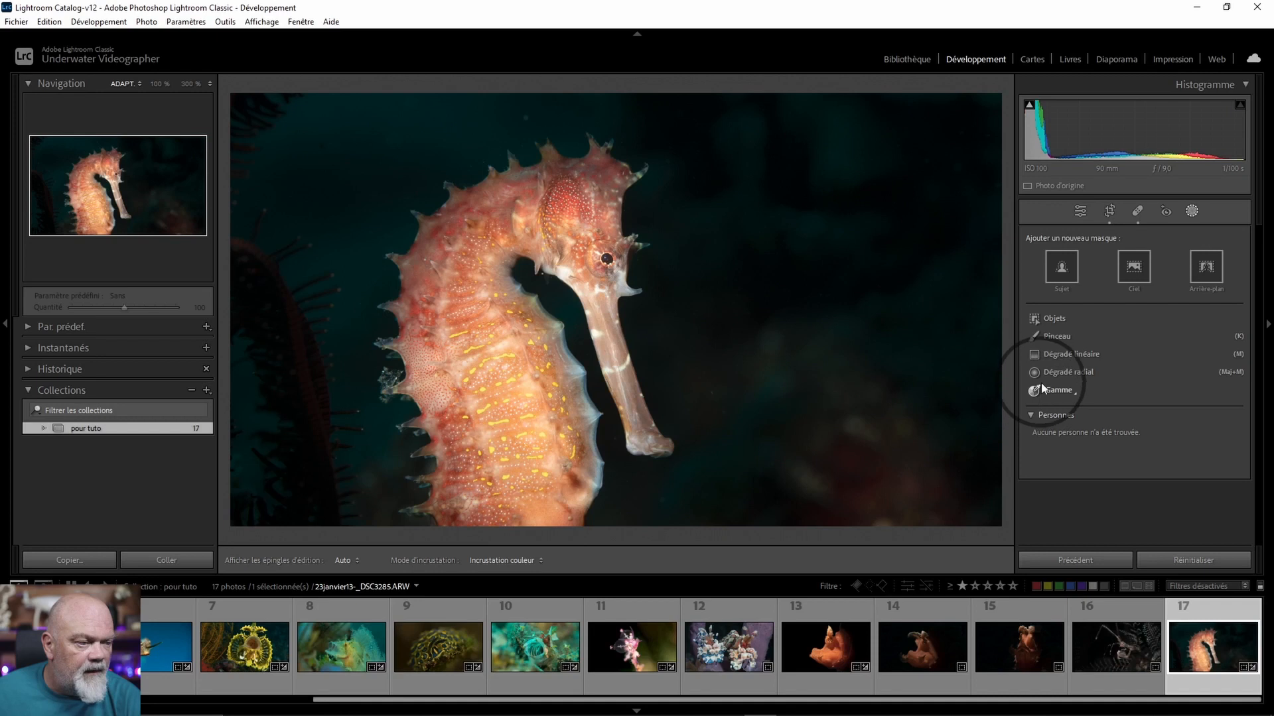
click(1079, 371)
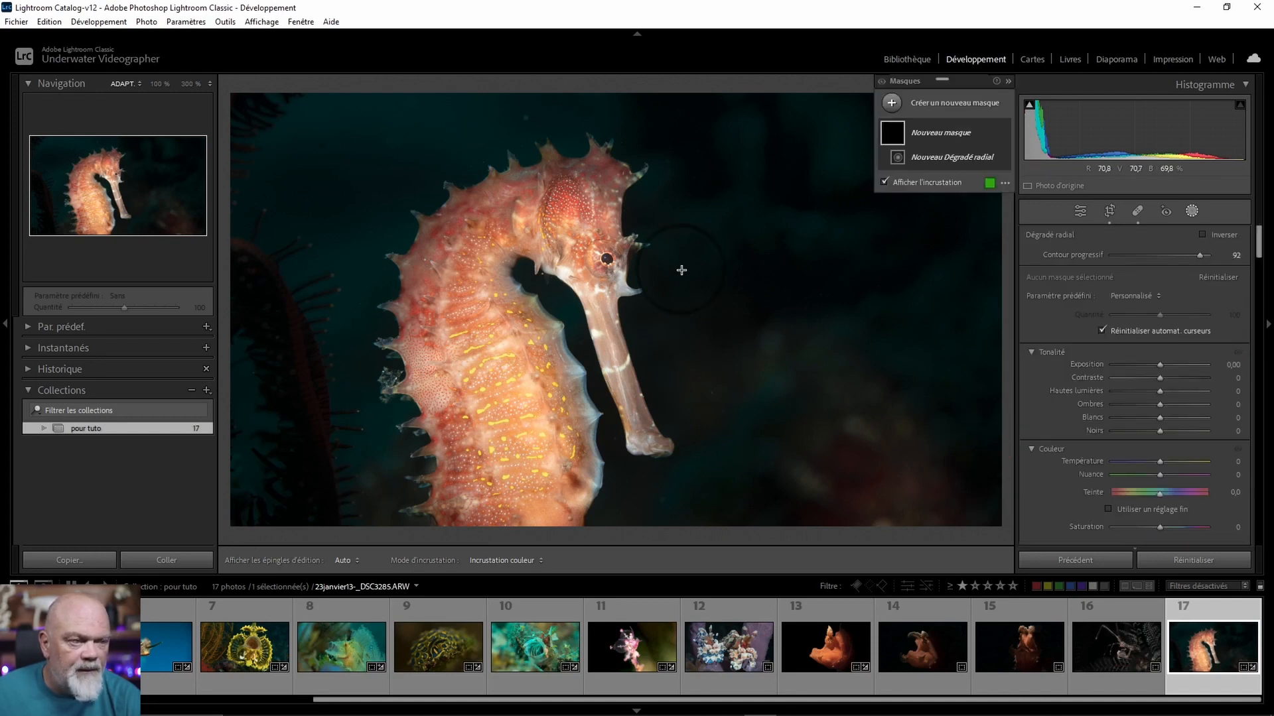
drag(338, 164, 768, 420)
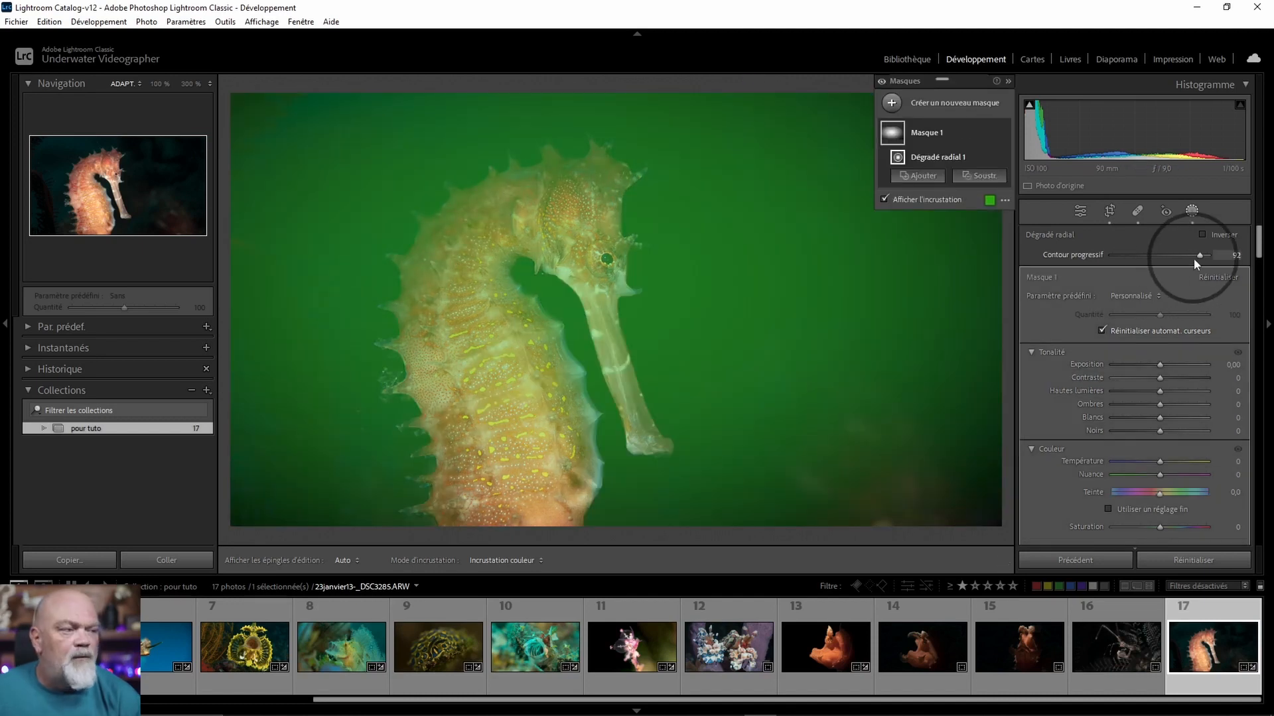
drag(1170, 253, 1135, 257)
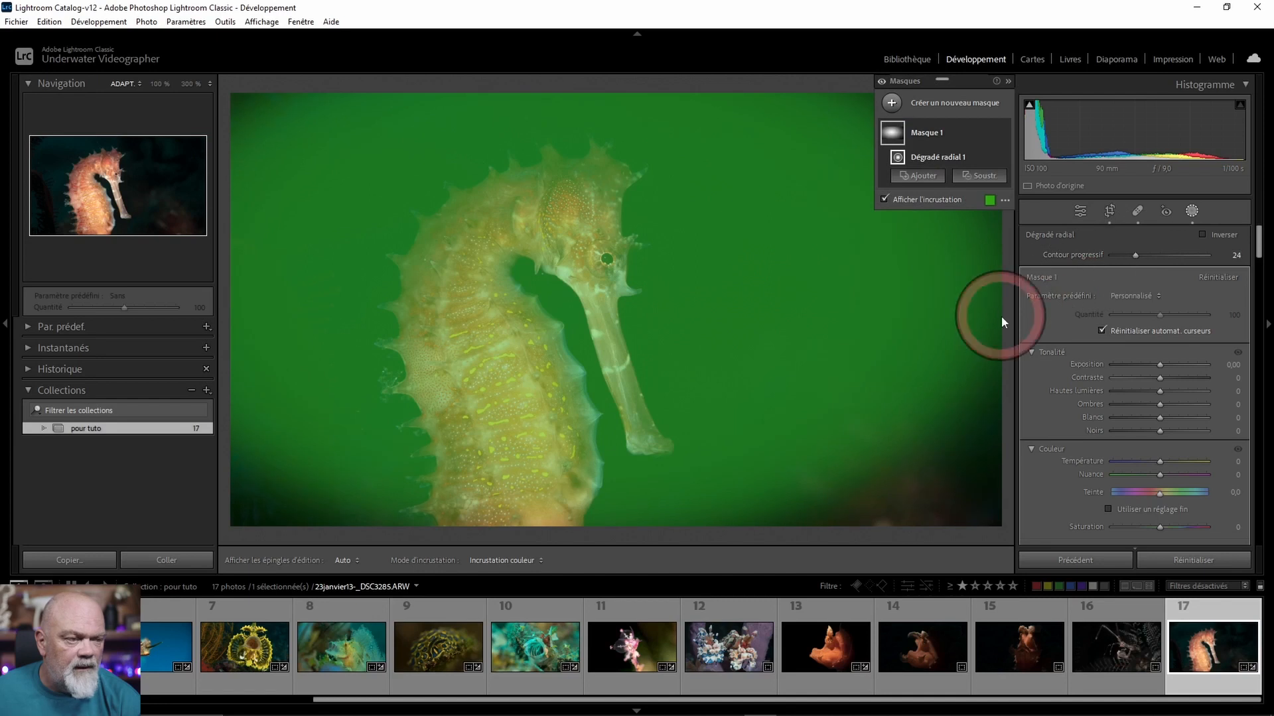
drag(1003, 283, 849, 282)
drag(600, 281, 597, 312)
drag(857, 313, 757, 313)
drag(629, 304, 593, 304)
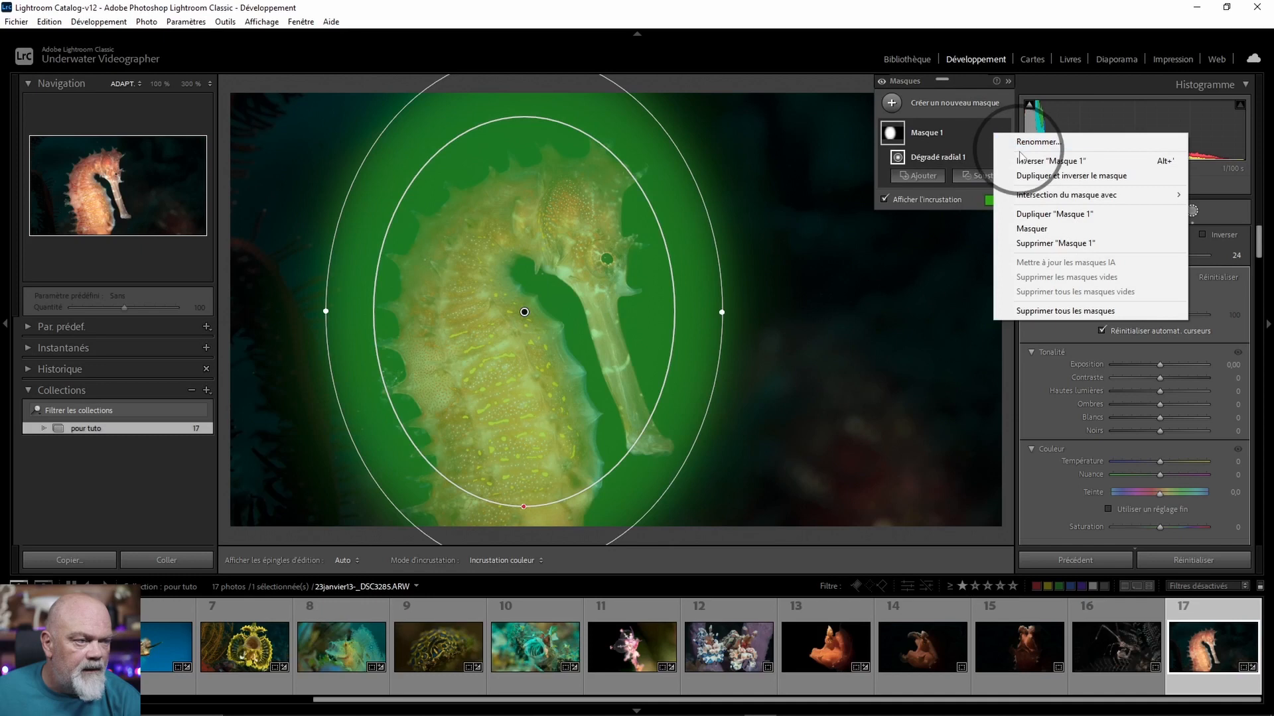
Invert Masque 1 so it covers the seahorse's surroundings, and set its blacks (Noirs) to -45.
click(1054, 161)
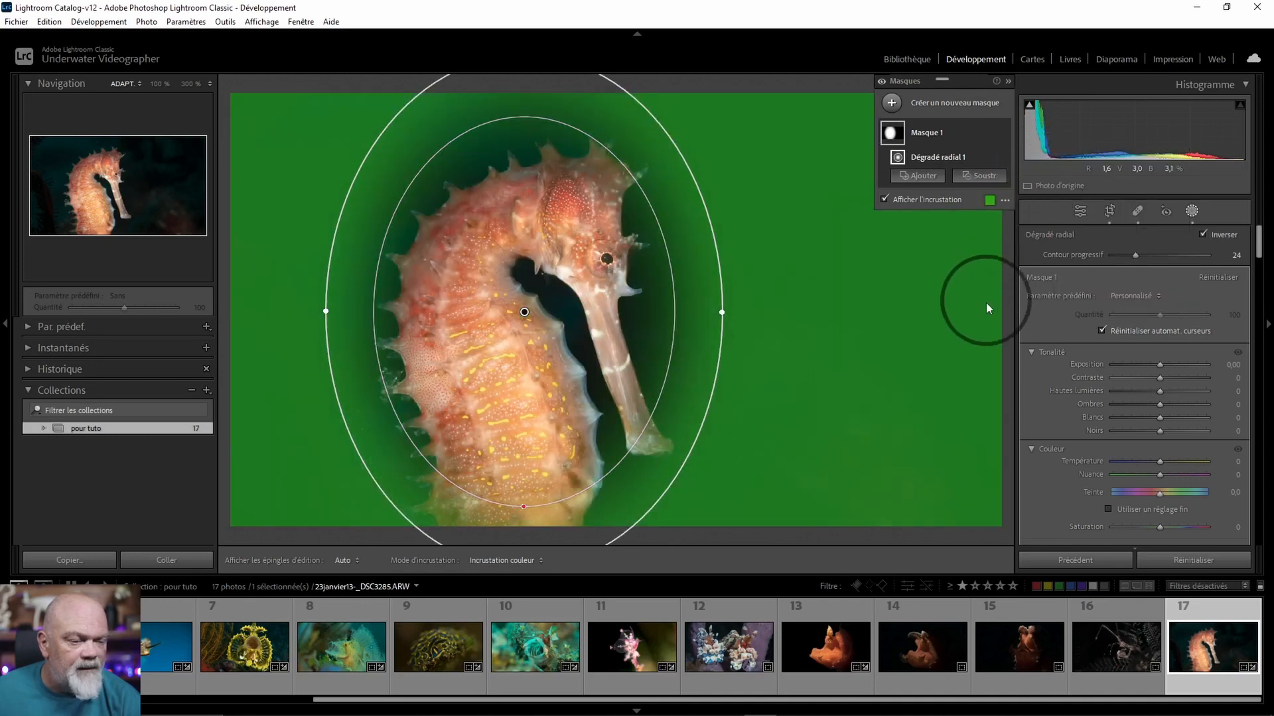
drag(1159, 431, 1138, 431)
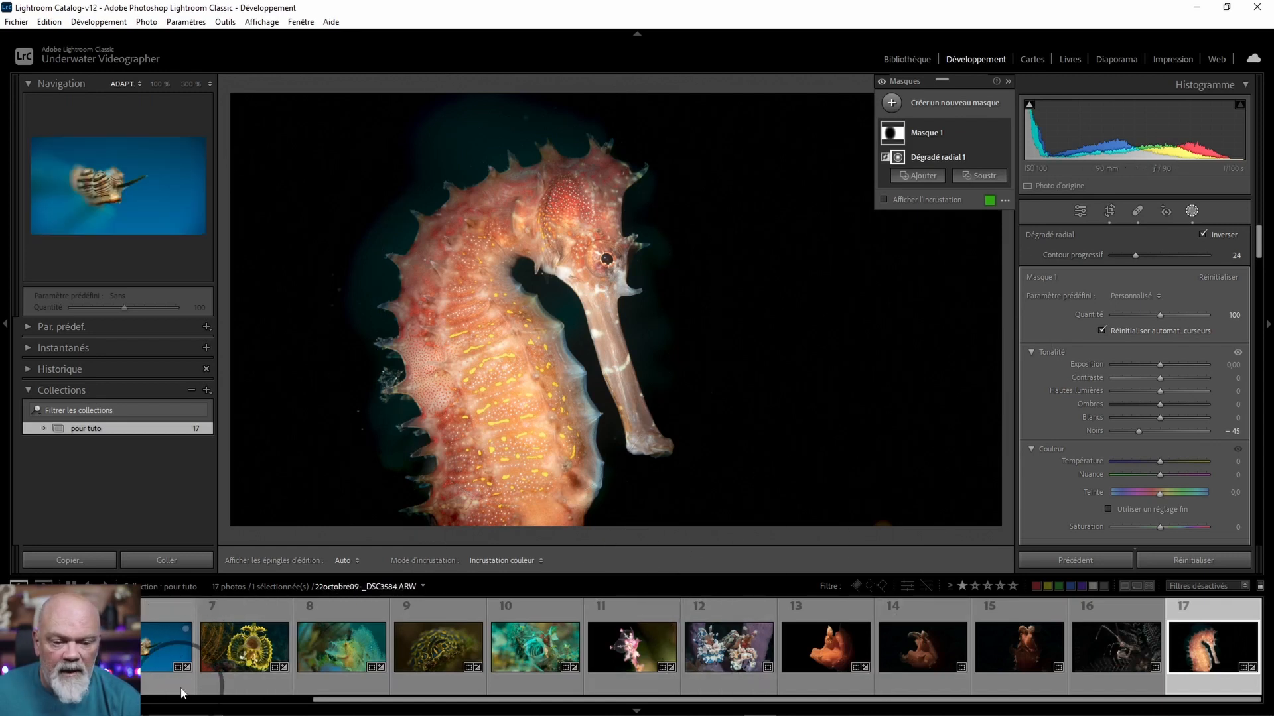
Open photo 8 and place a large, tilted radial gradient mask over the fish's head and body.
click(352, 654)
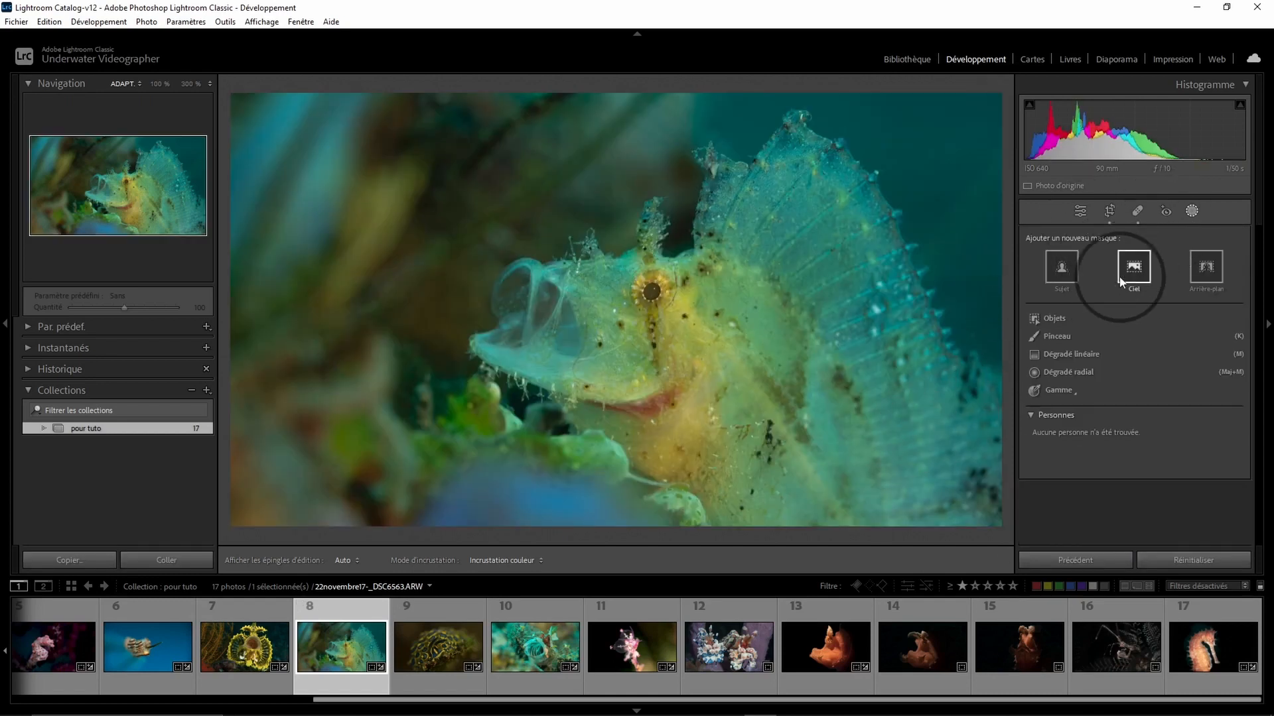
click(1068, 372)
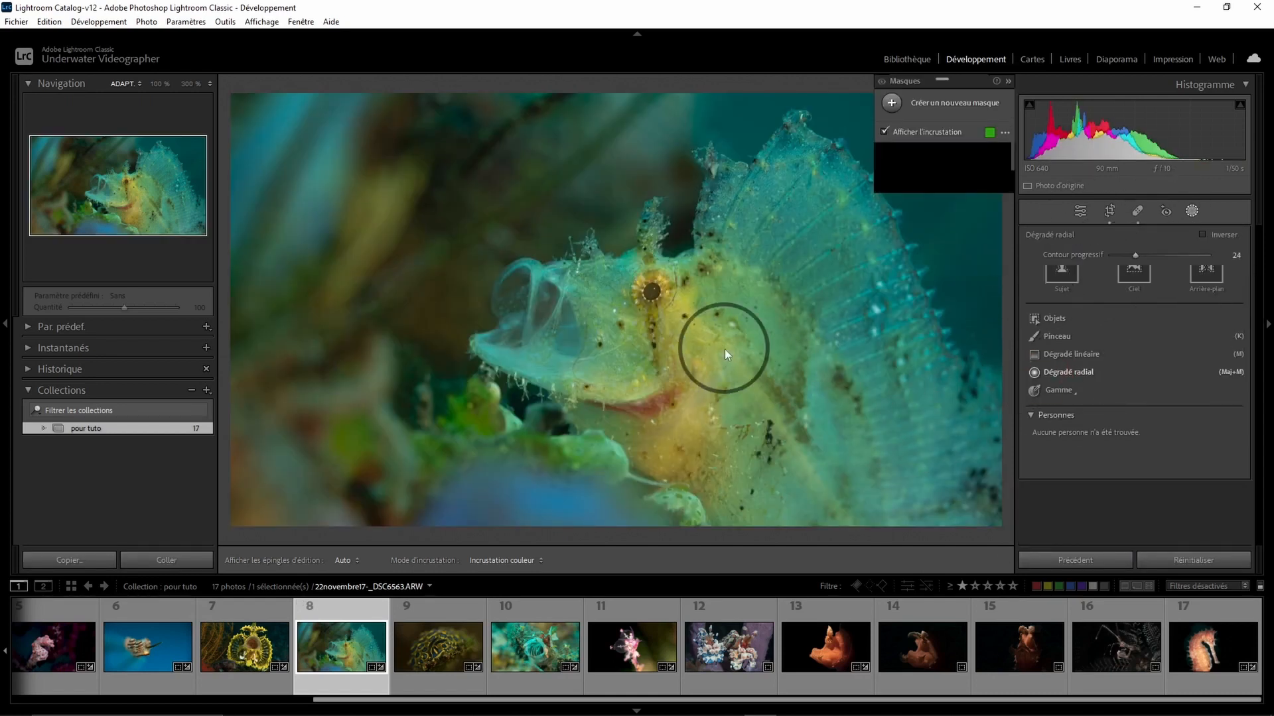
drag(489, 206, 788, 392)
drag(565, 226, 719, 297)
drag(962, 285, 968, 382)
mouse_move(587, 309)
mouse_down()
mouse_move(620, 321)
mouse_move(586, 325)
mouse_up()
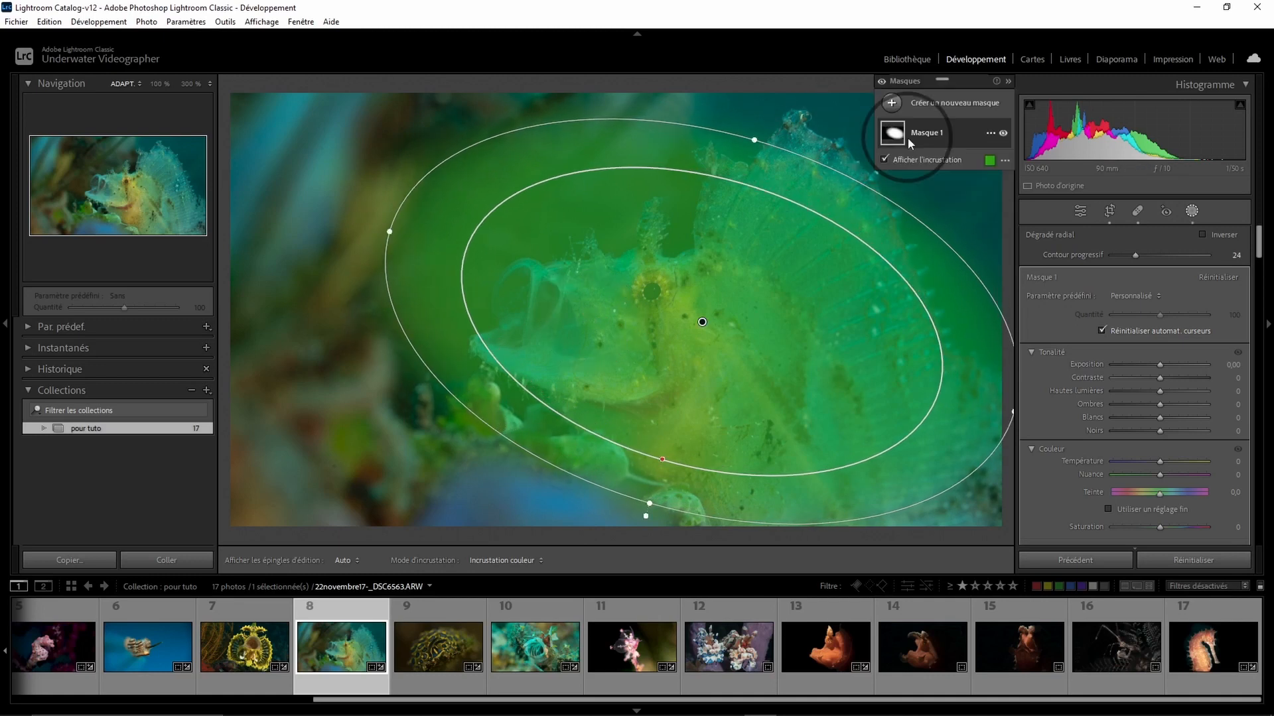
Invert the fish photo's radial mask and set its blacks (Noirs) to -49.
click(990, 132)
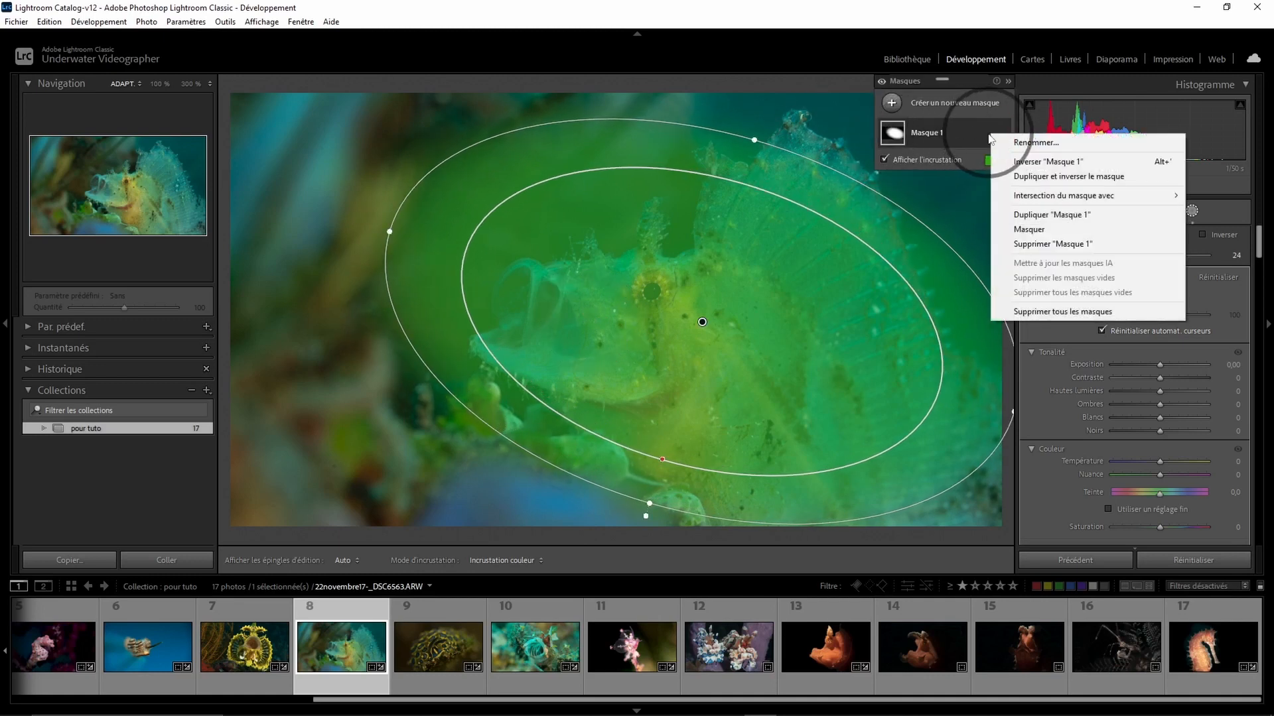
click(1015, 162)
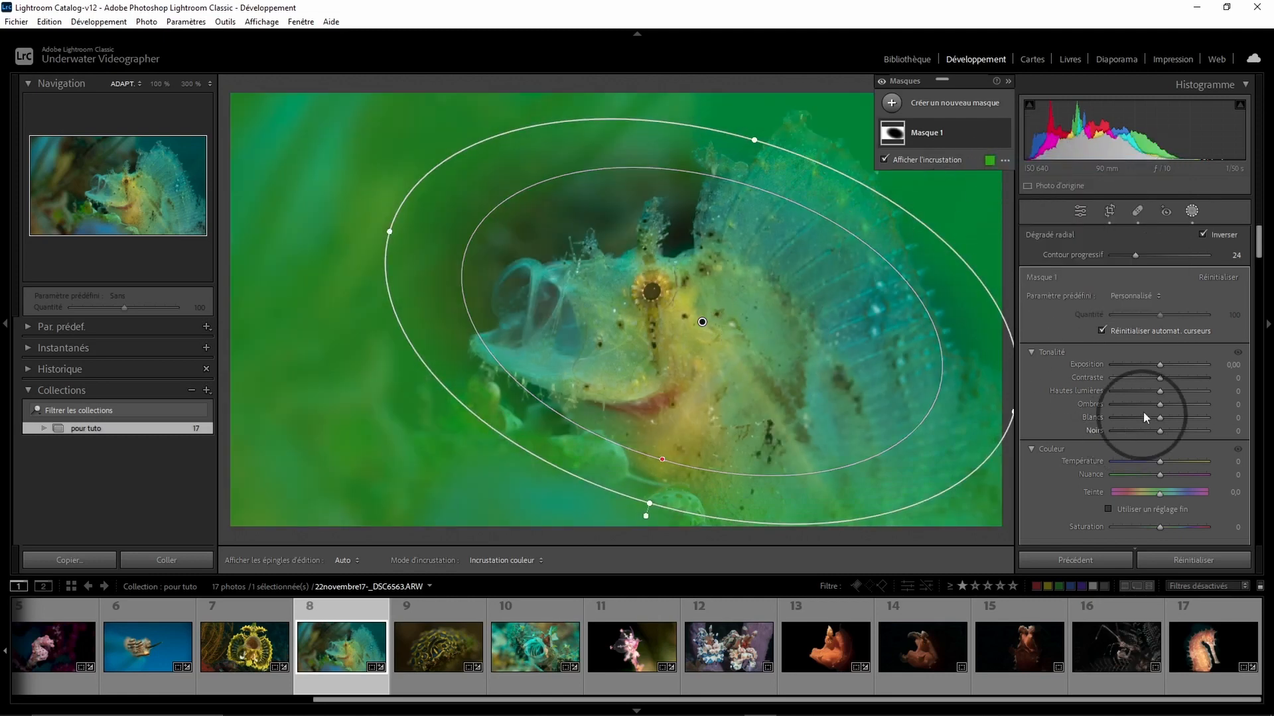
drag(1158, 435, 1140, 416)
Reposition the inverted radial gradient over the fish and narrow its ellipse slightly.
drag(672, 302, 646, 321)
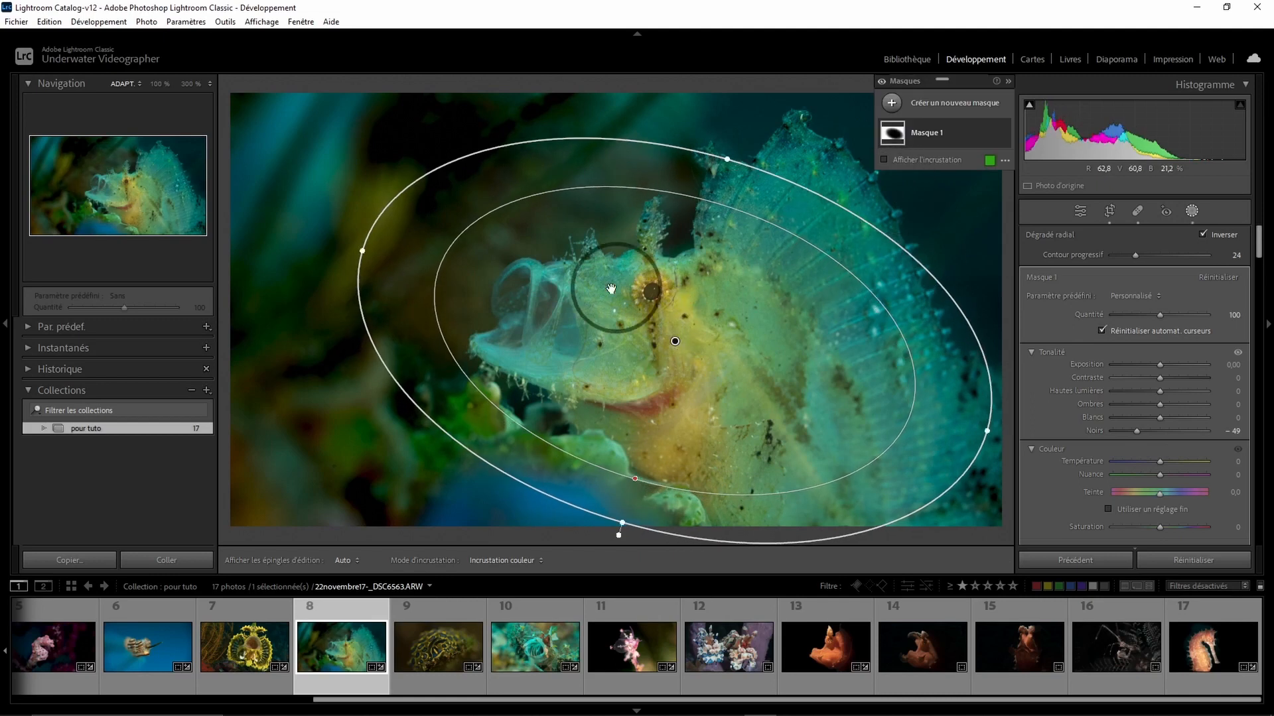
drag(363, 252, 390, 250)
drag(563, 307, 581, 325)
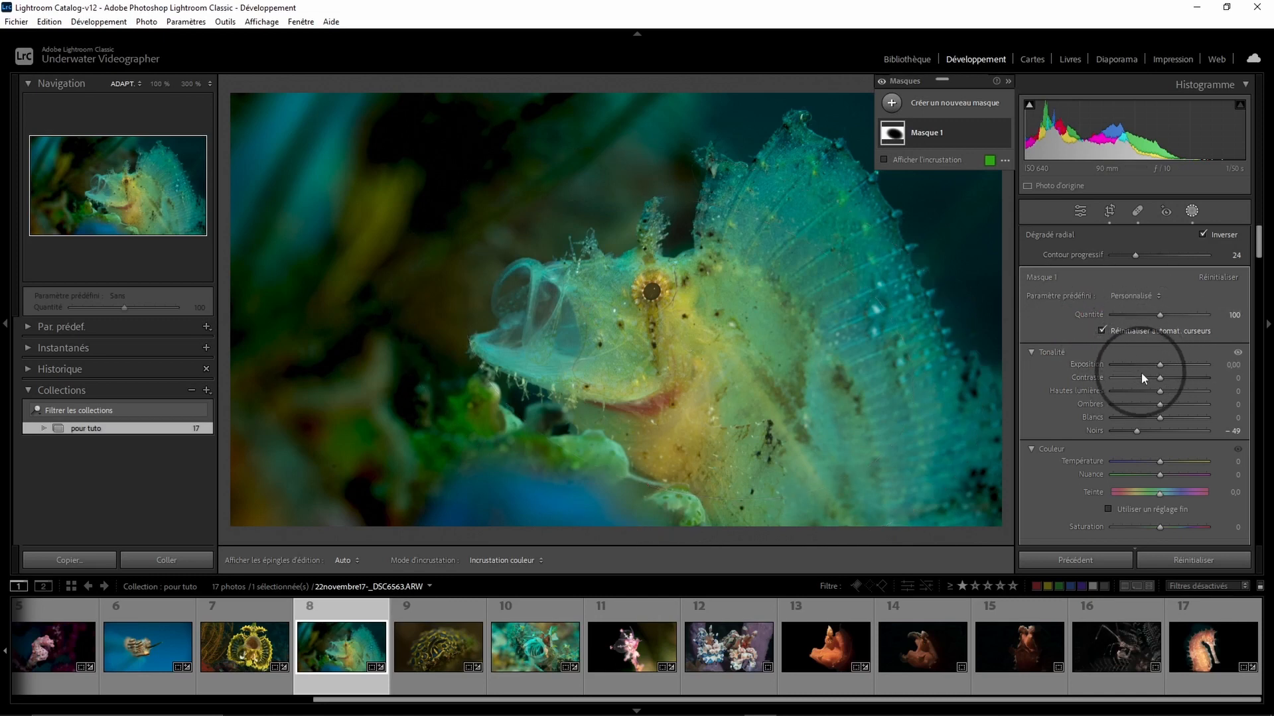
Set the radial mask's exposure to -0,22 and compare the fish photo before and after.
drag(1160, 368, 1158, 368)
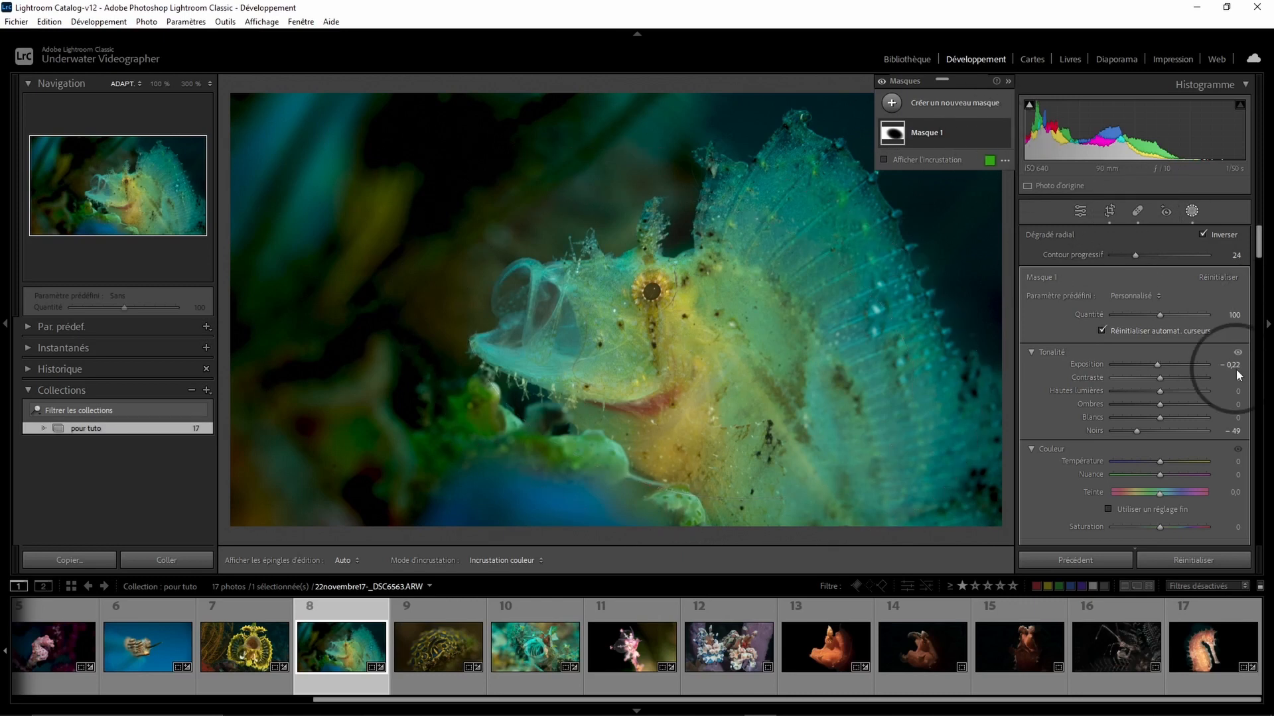
key(y)
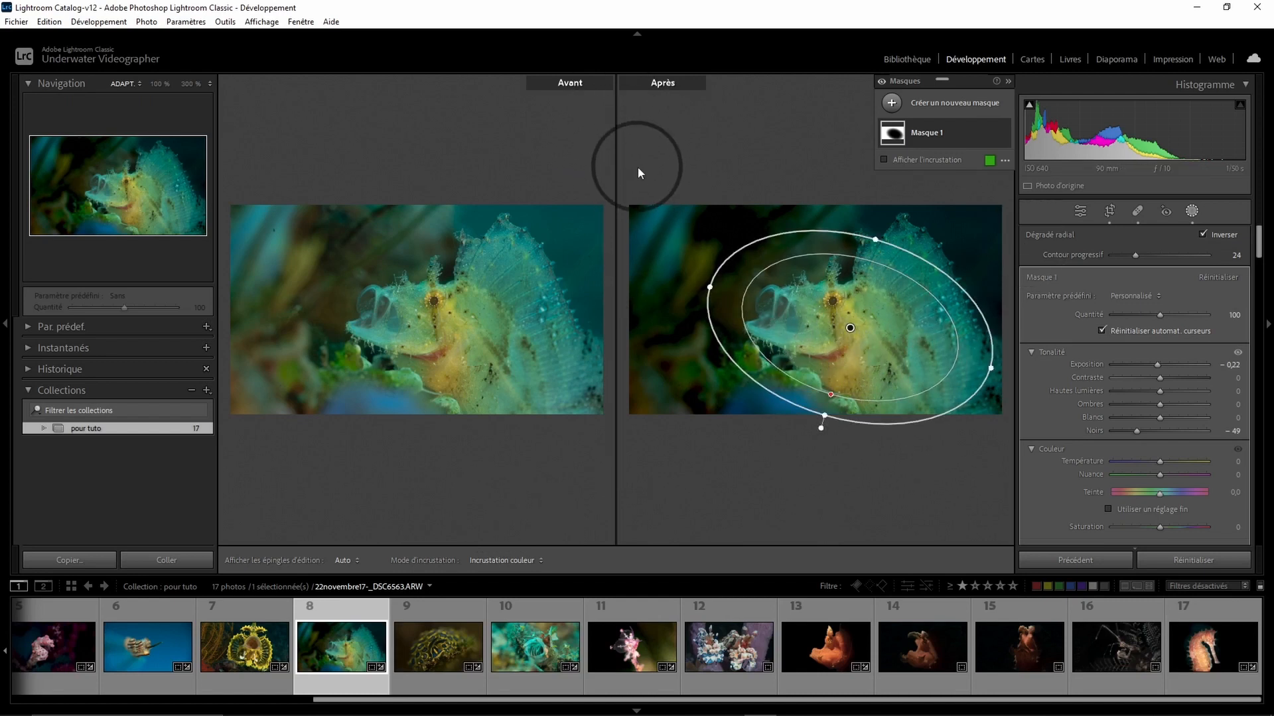
Leave the before/after comparison and create a second mask on the fish photo with automatic subject selection.
key(y)
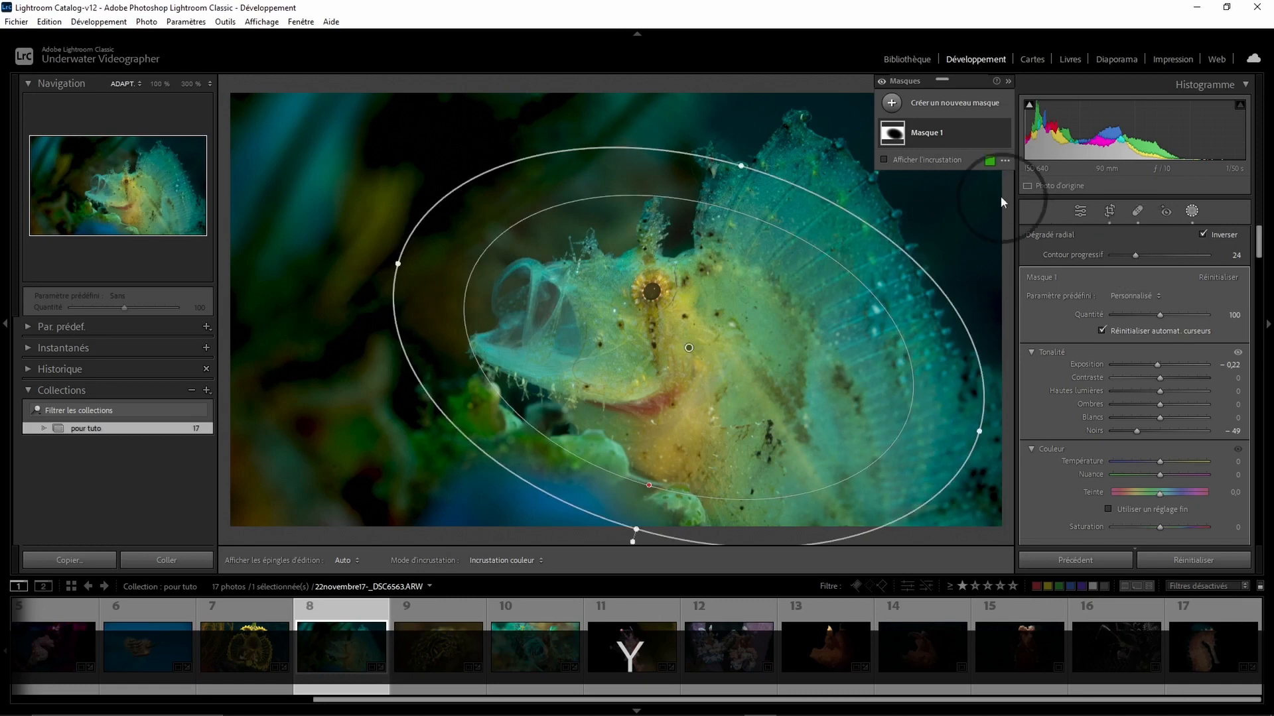
click(935, 103)
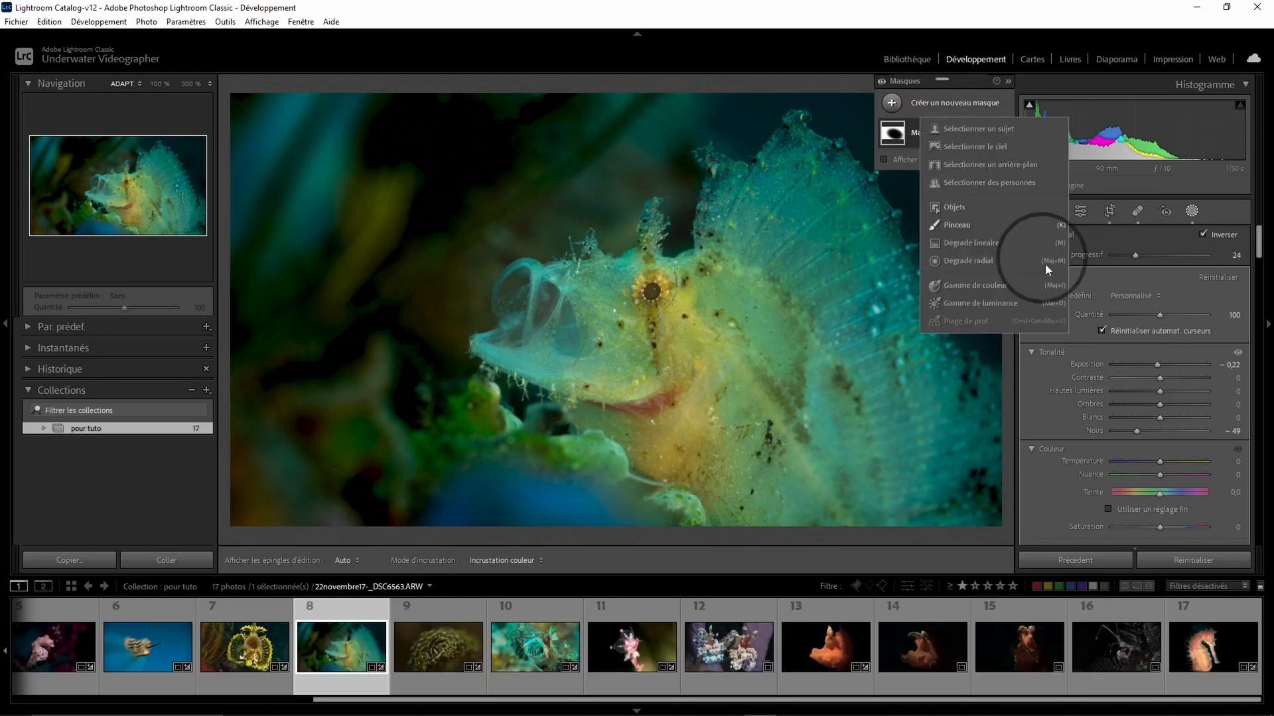
click(969, 129)
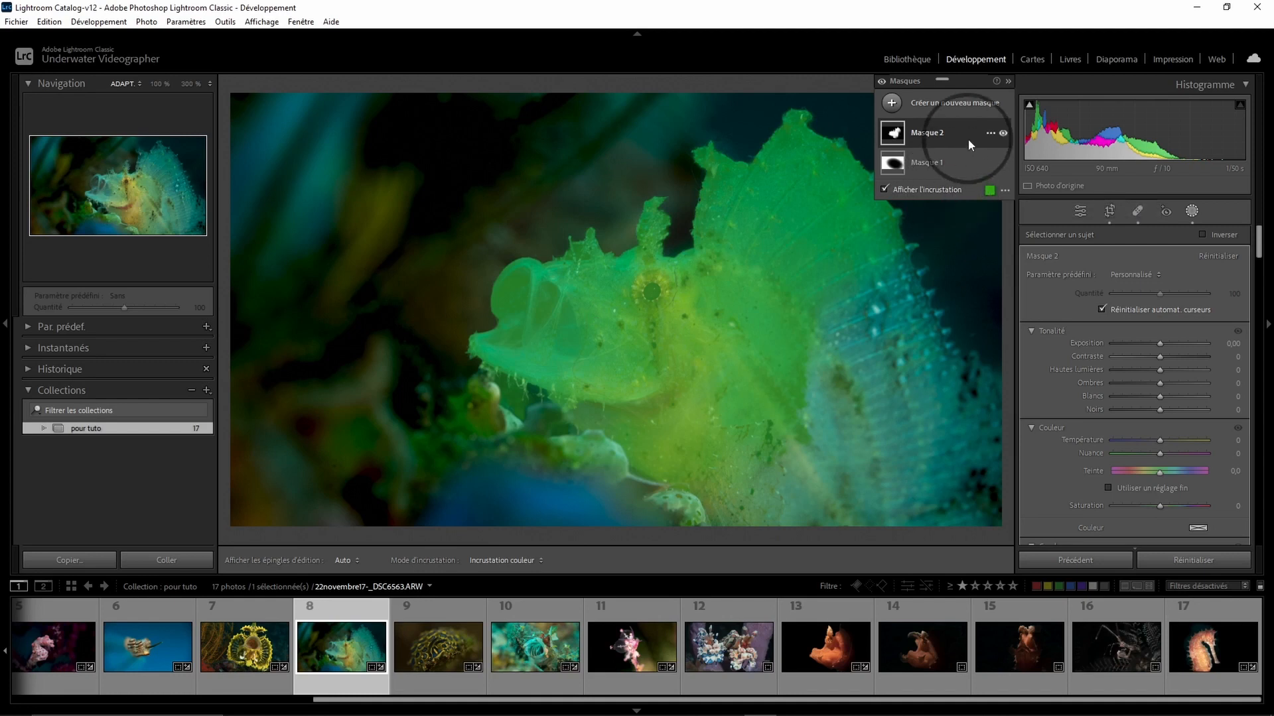
Add brush strokes to the subject mask to cover the fish's unselected rear body and fin.
mouse_move(948, 133)
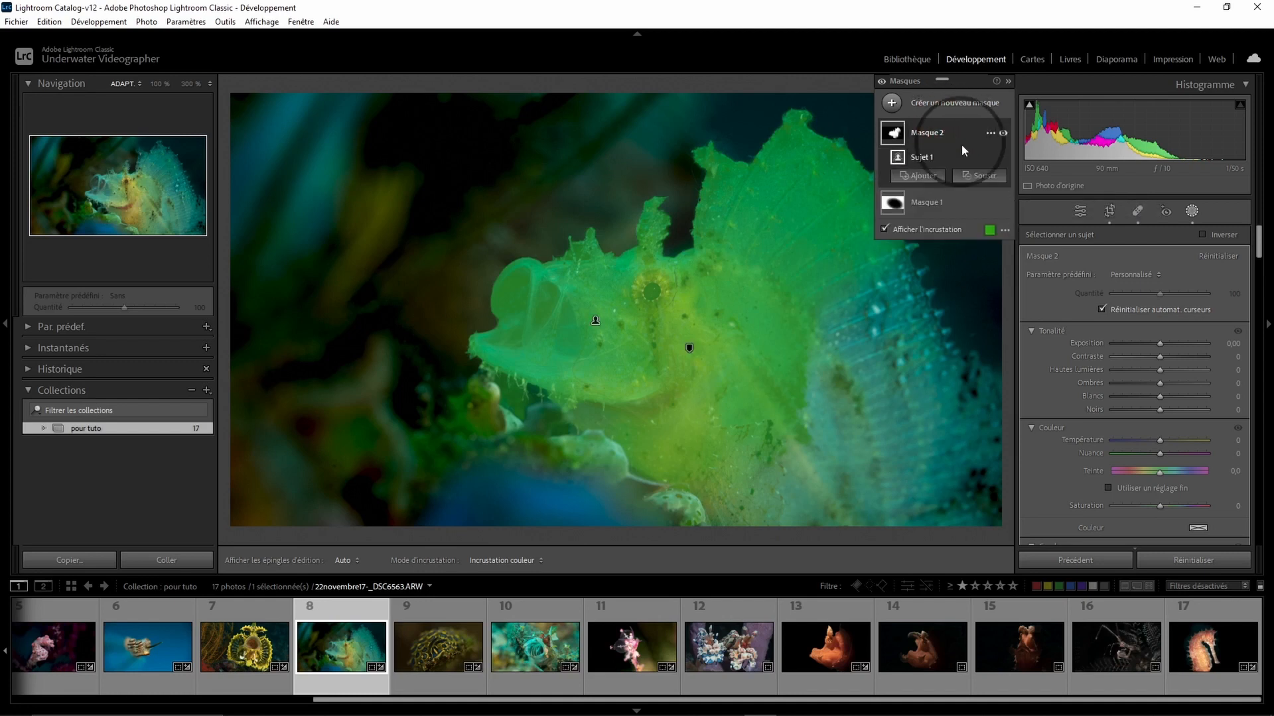
click(919, 177)
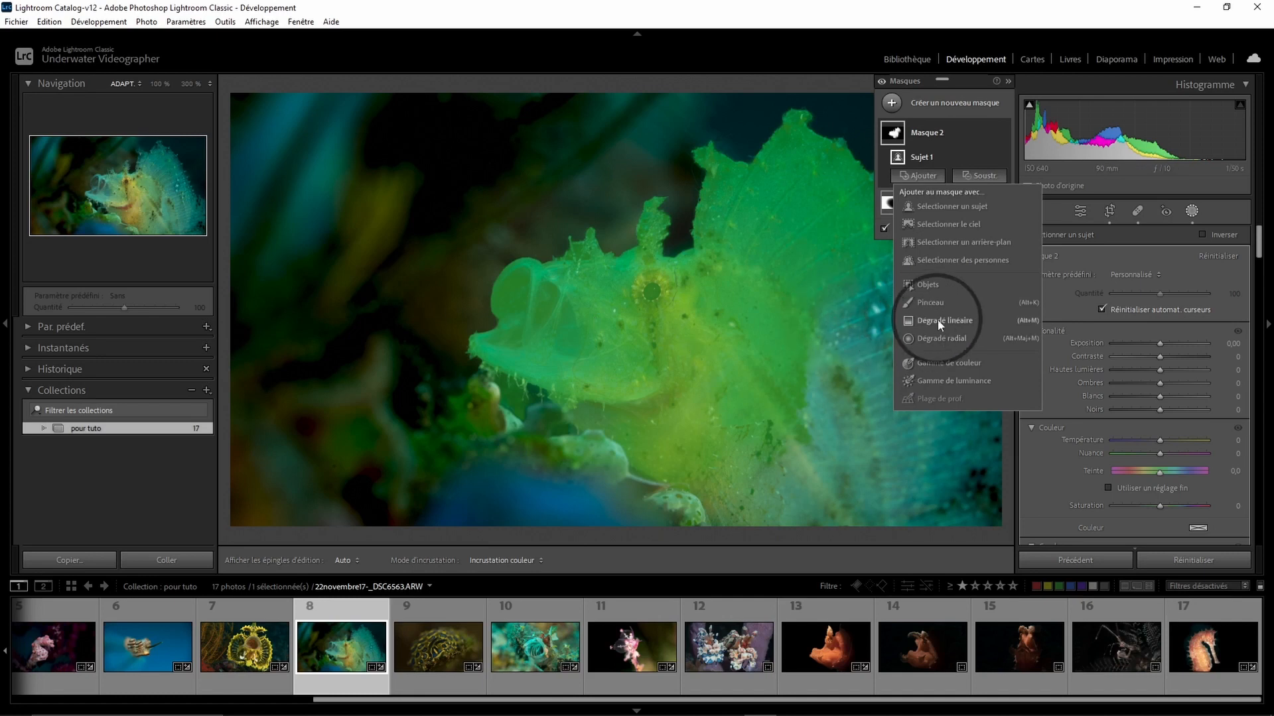
click(930, 304)
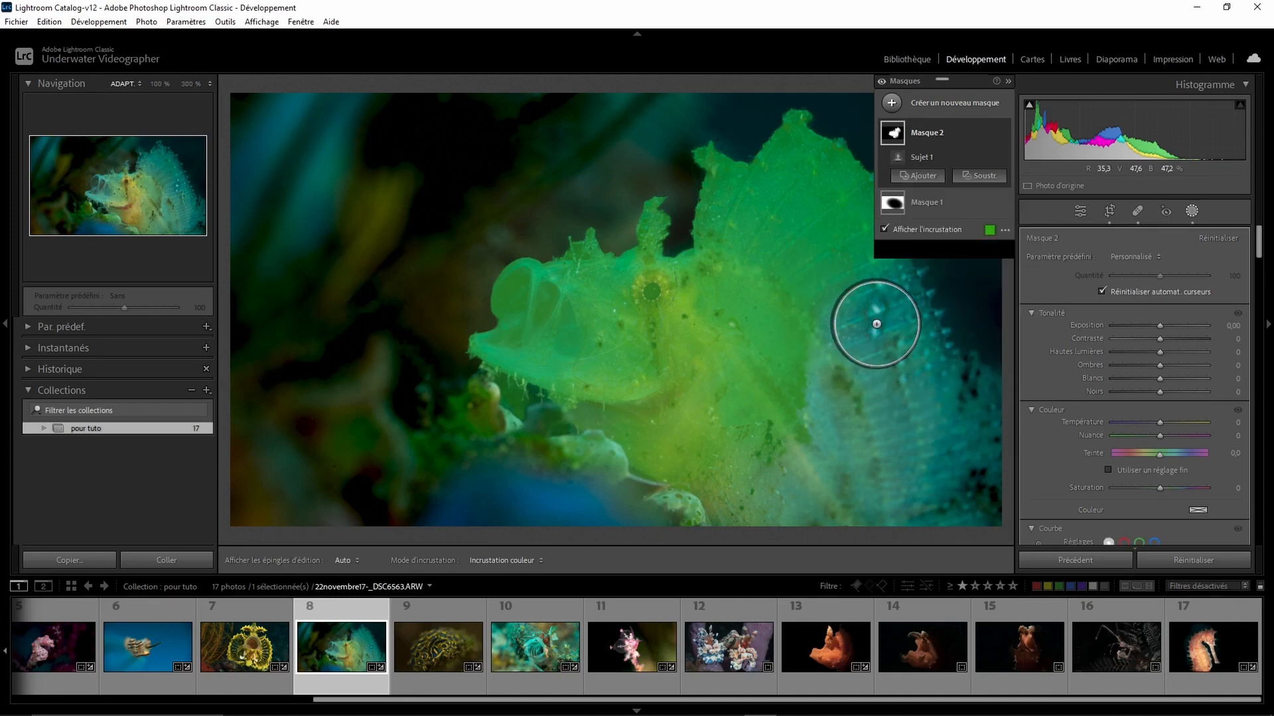
click(866, 300)
mouse_move(918, 420)
mouse_down()
mouse_move(806, 271)
mouse_move(845, 396)
mouse_move(819, 456)
mouse_move(779, 485)
mouse_move(806, 497)
mouse_move(925, 480)
mouse_move(866, 267)
mouse_move(928, 387)
mouse_move(963, 422)
mouse_move(975, 492)
mouse_move(785, 493)
mouse_move(712, 453)
mouse_move(683, 380)
mouse_move(690, 334)
mouse_move(735, 341)
mouse_move(814, 428)
mouse_up()
mouse_move(823, 384)
mouse_down()
mouse_move(919, 467)
mouse_move(882, 451)
mouse_up()
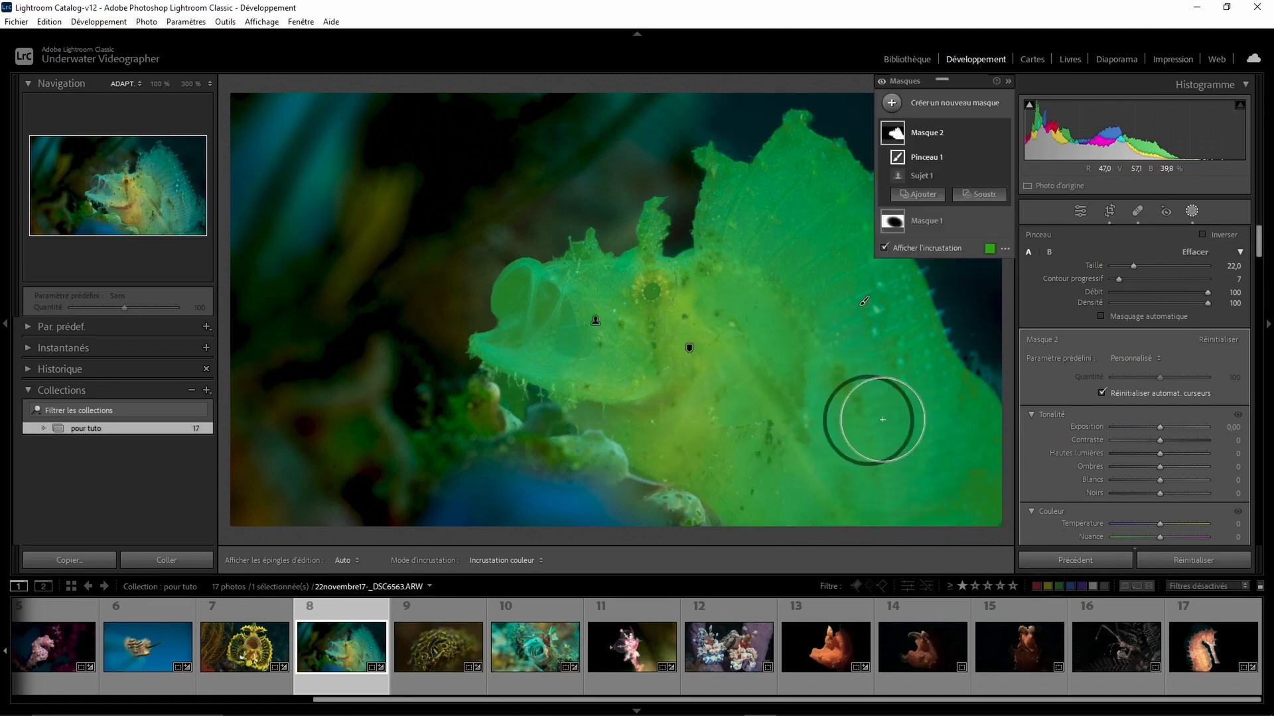
Set the subject mask's temperature to 37 and tint (Nuance) to 80, then compare the photo with the mask hidden and shown.
mouse_move(1165, 539)
mouse_down()
mouse_move(1208, 534)
mouse_move(1176, 520)
mouse_up()
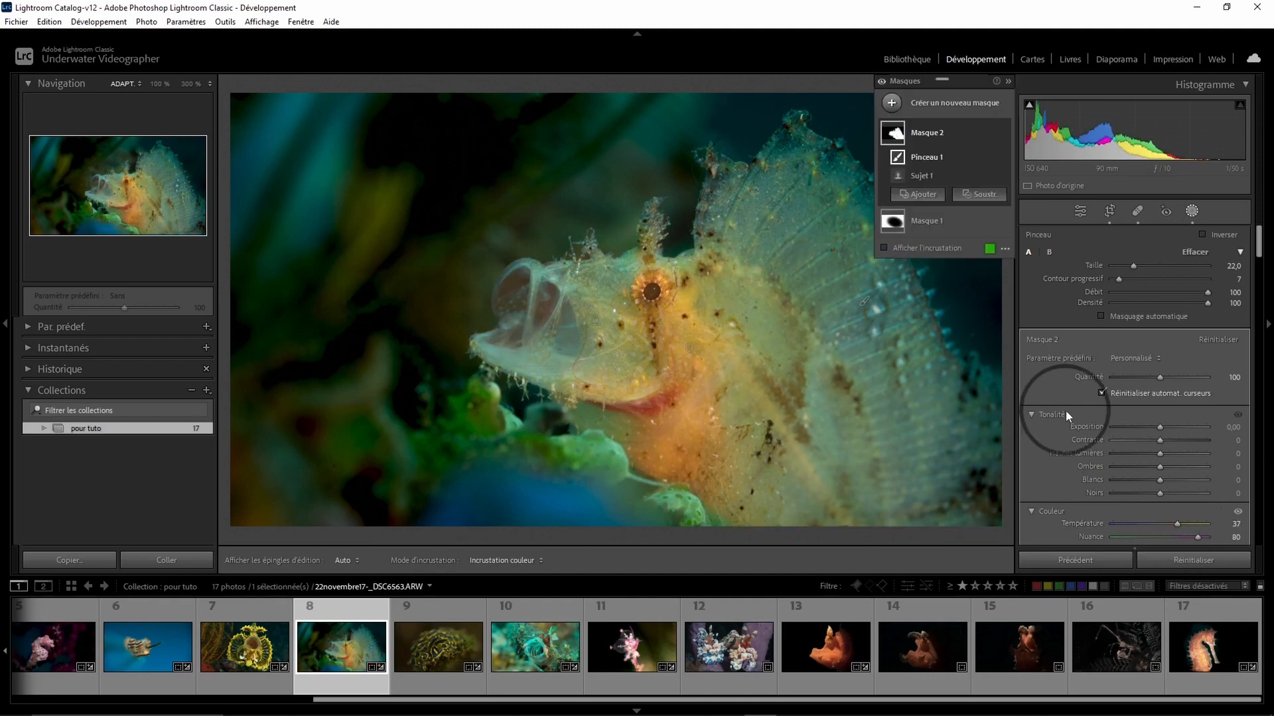
mouse_move(987, 131)
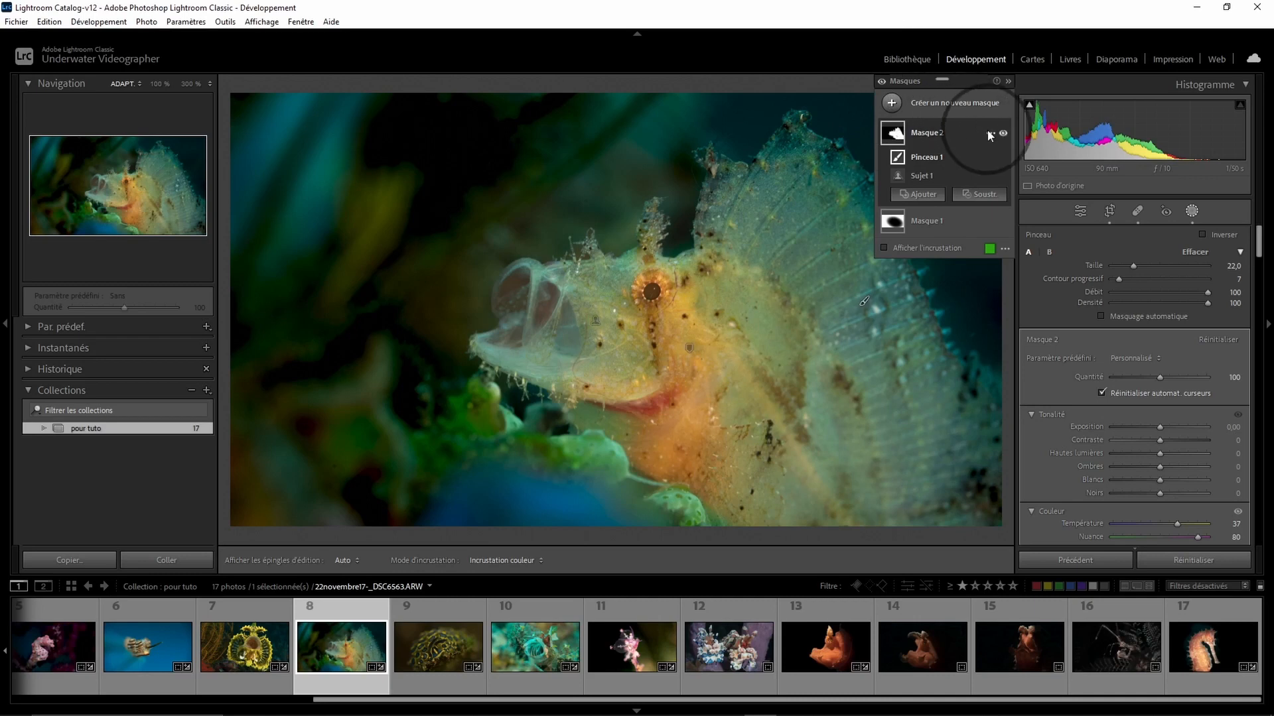
click(1004, 133)
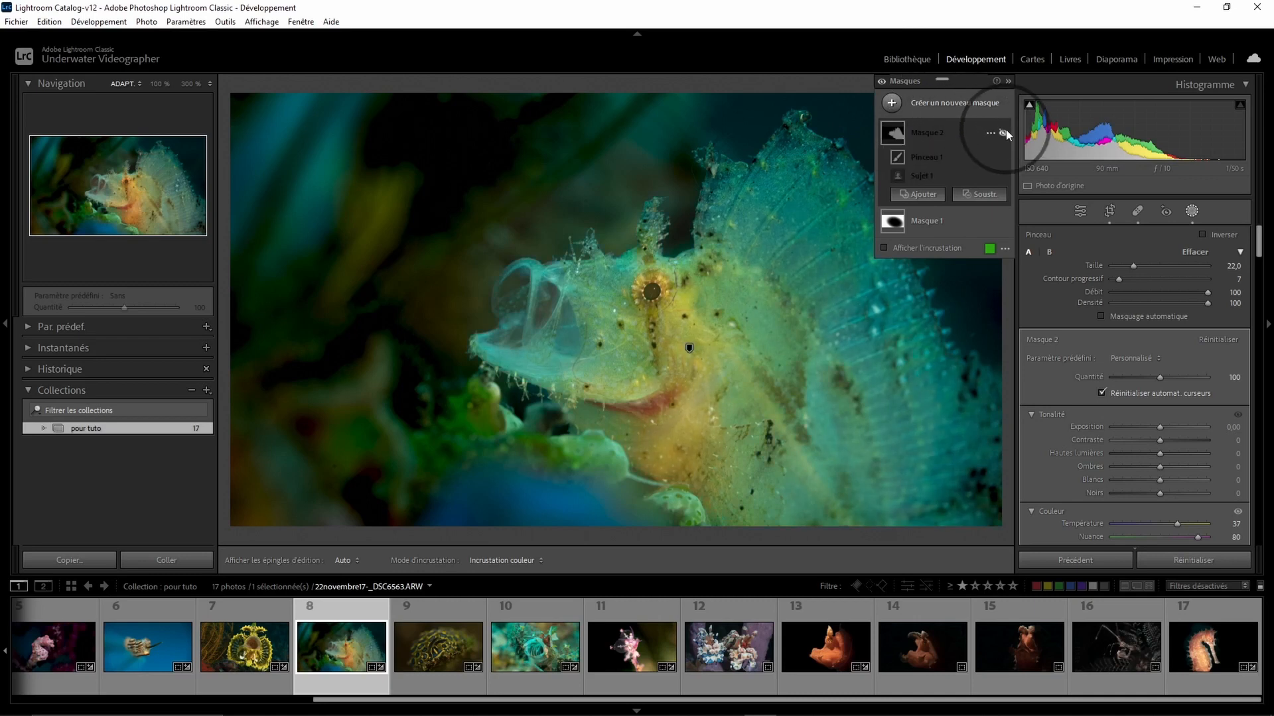
click(1004, 134)
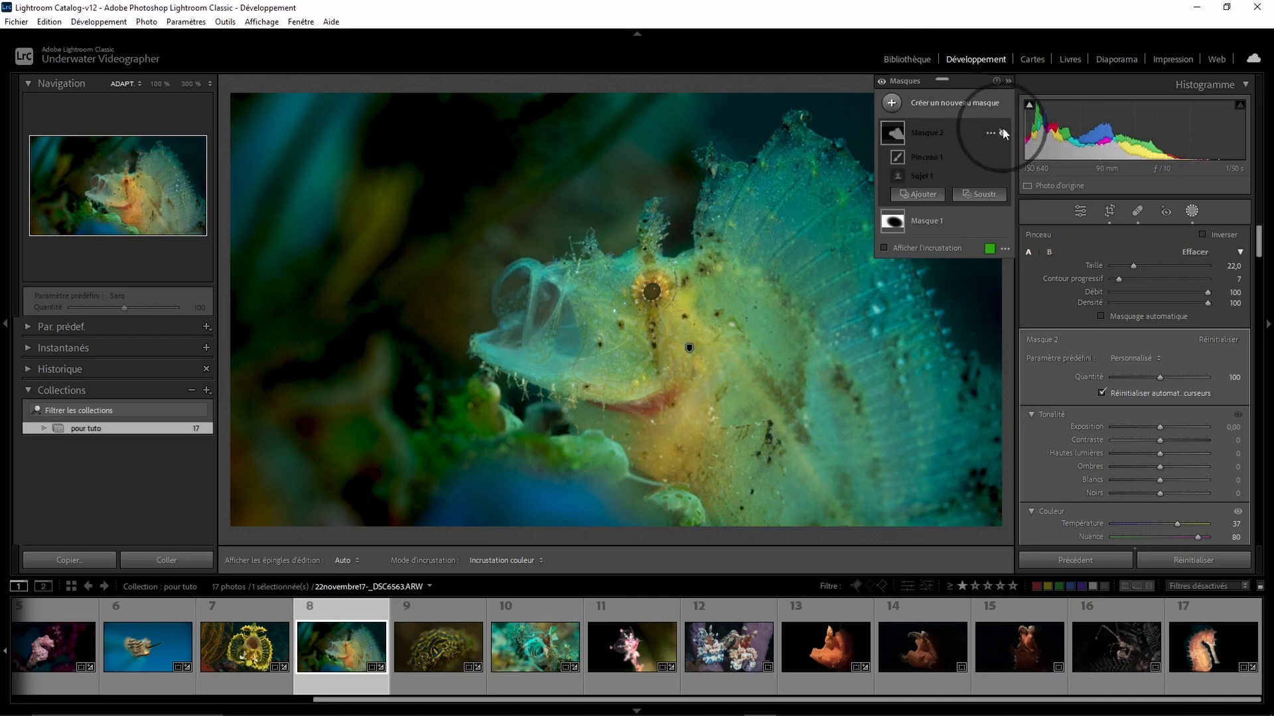
click(1004, 134)
click(1004, 133)
click(1003, 133)
click(1004, 133)
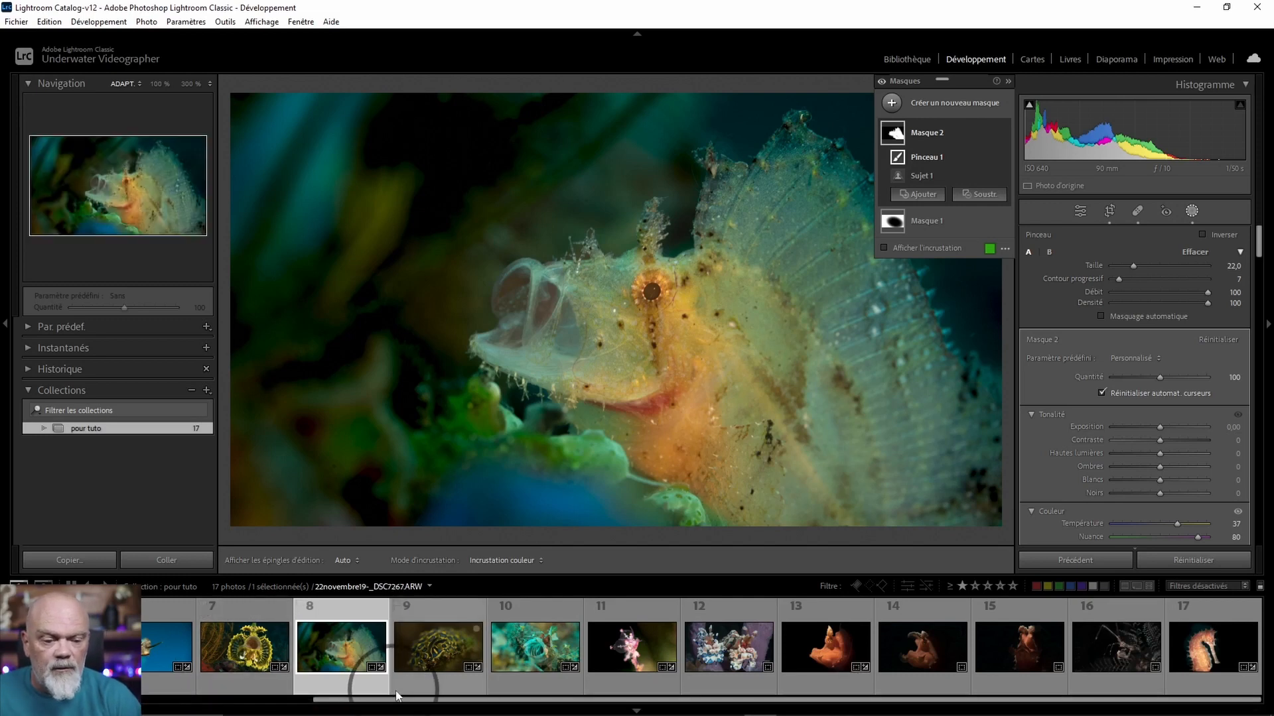
Open photo 4 of the bay, undo the existing empty mask, and create a sky mask (Ciel).
drag(400, 700, 112, 637)
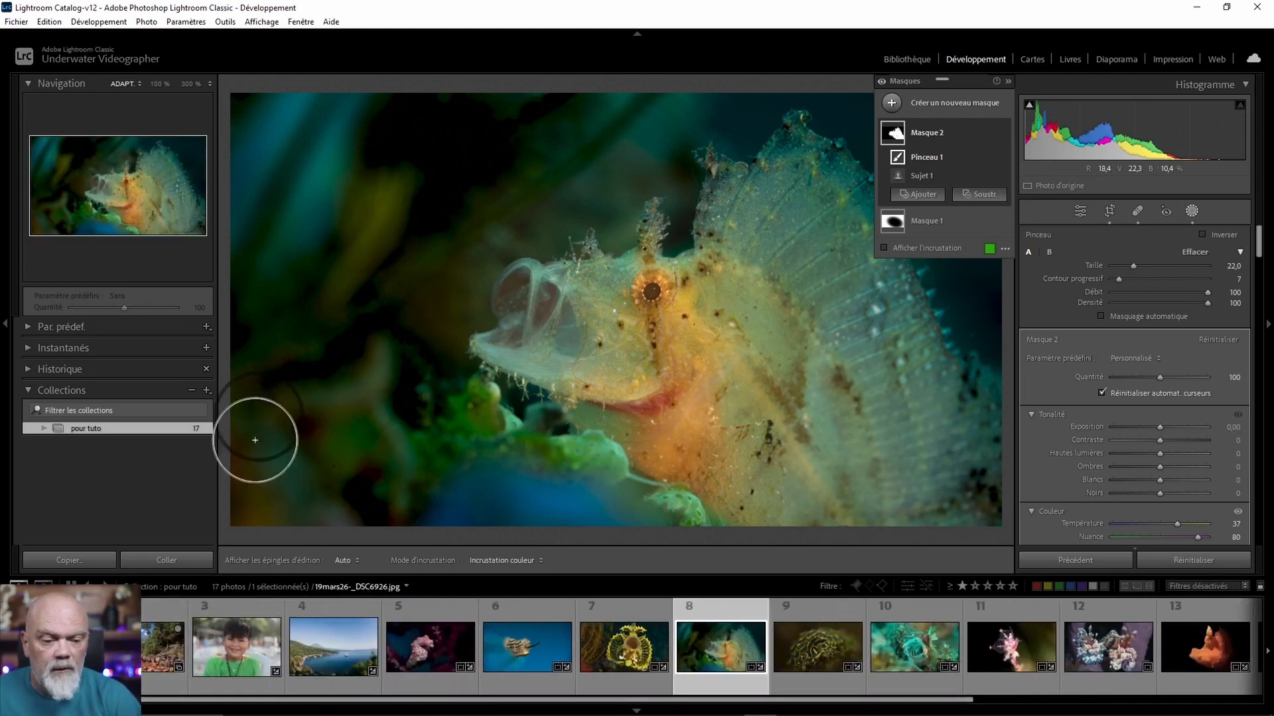
click(310, 645)
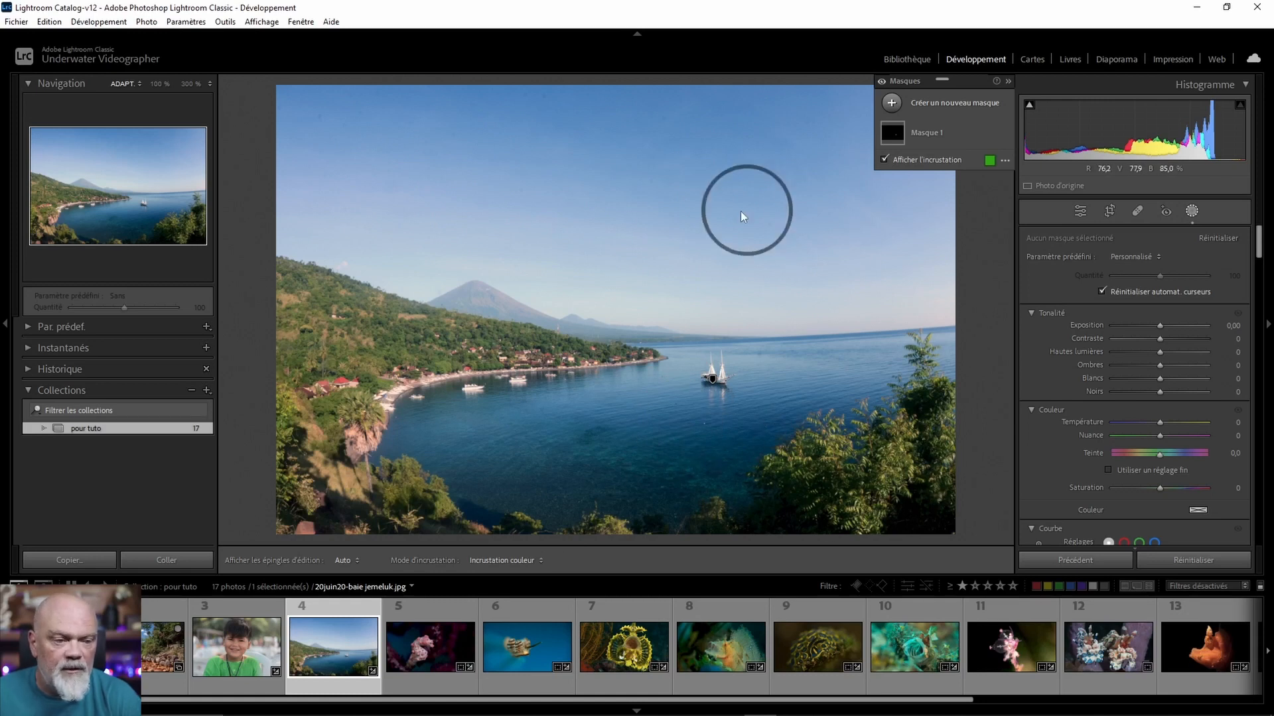
key(ctrl+z)
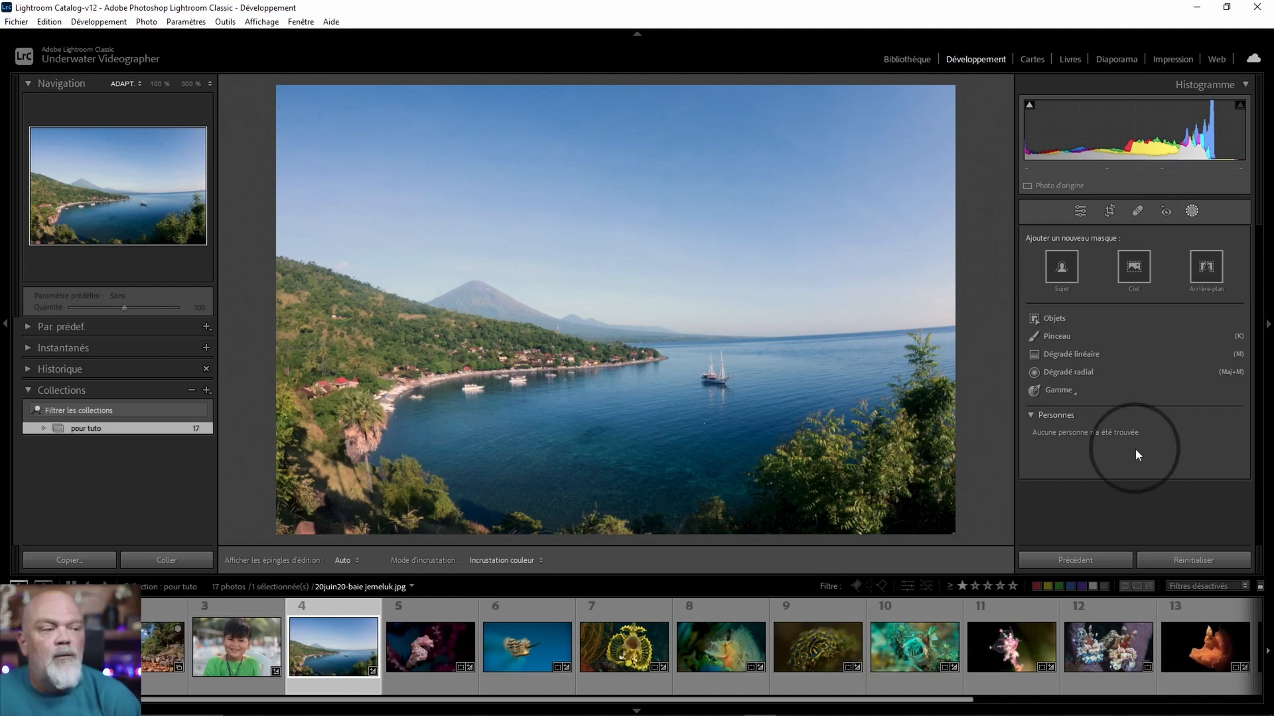
click(1121, 265)
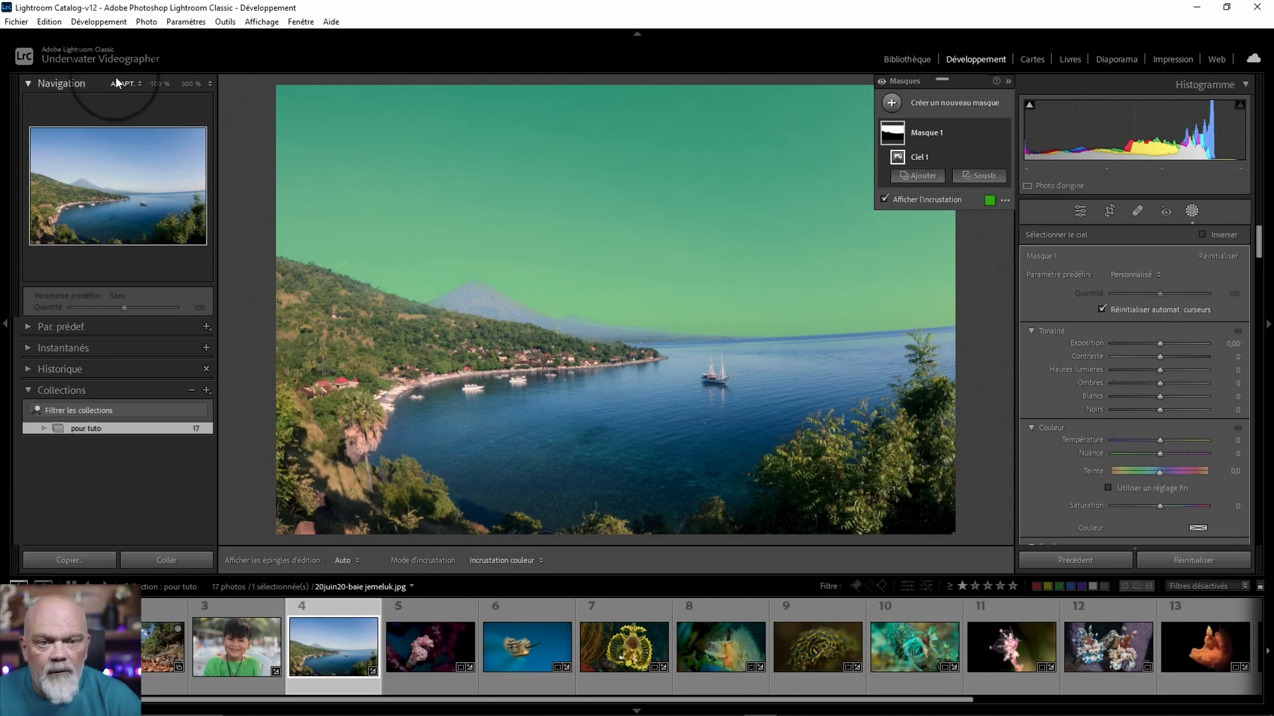
View the coastline at 100 % and change the mask overlay to dark red with a higher opacity.
click(157, 85)
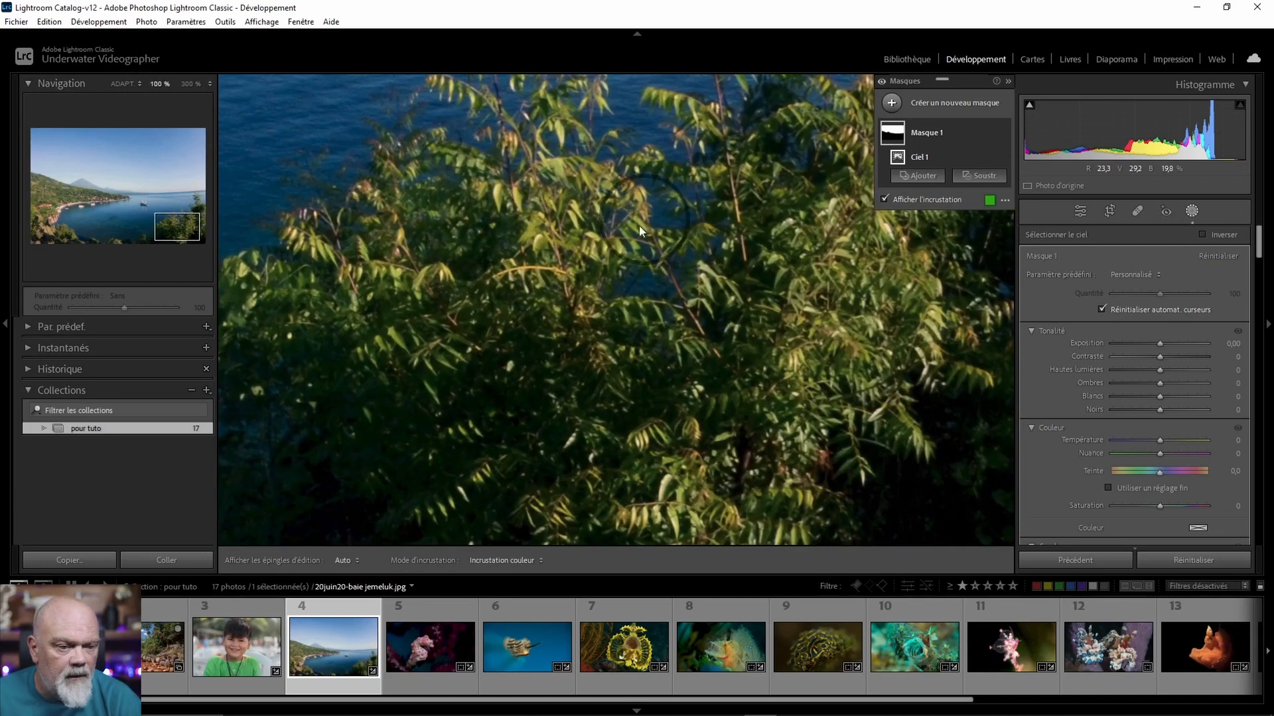
drag(179, 239, 132, 206)
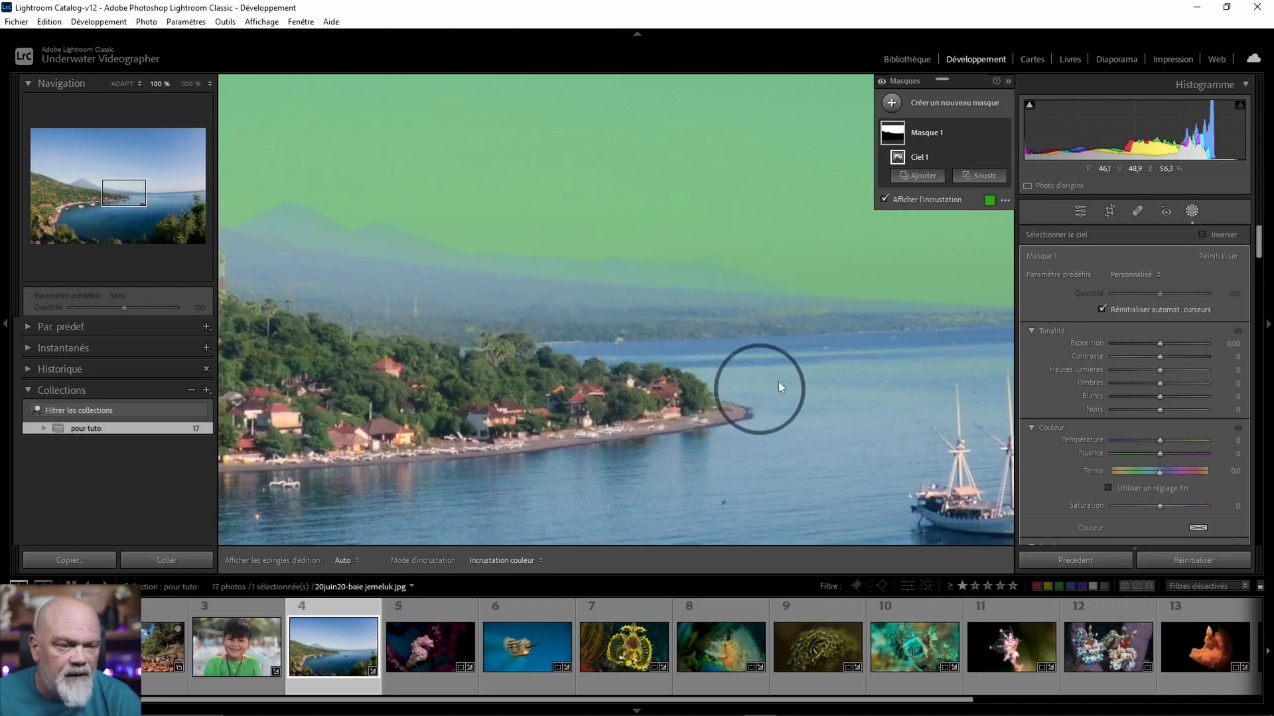
click(990, 201)
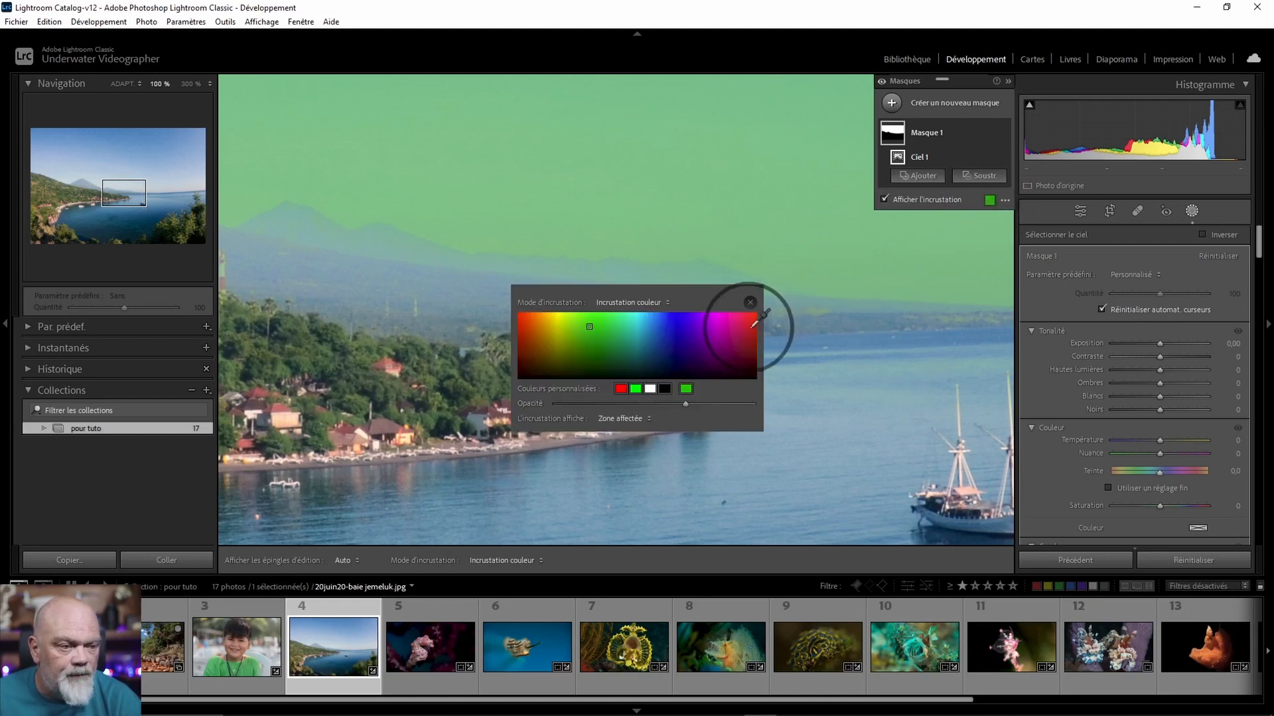
click(747, 328)
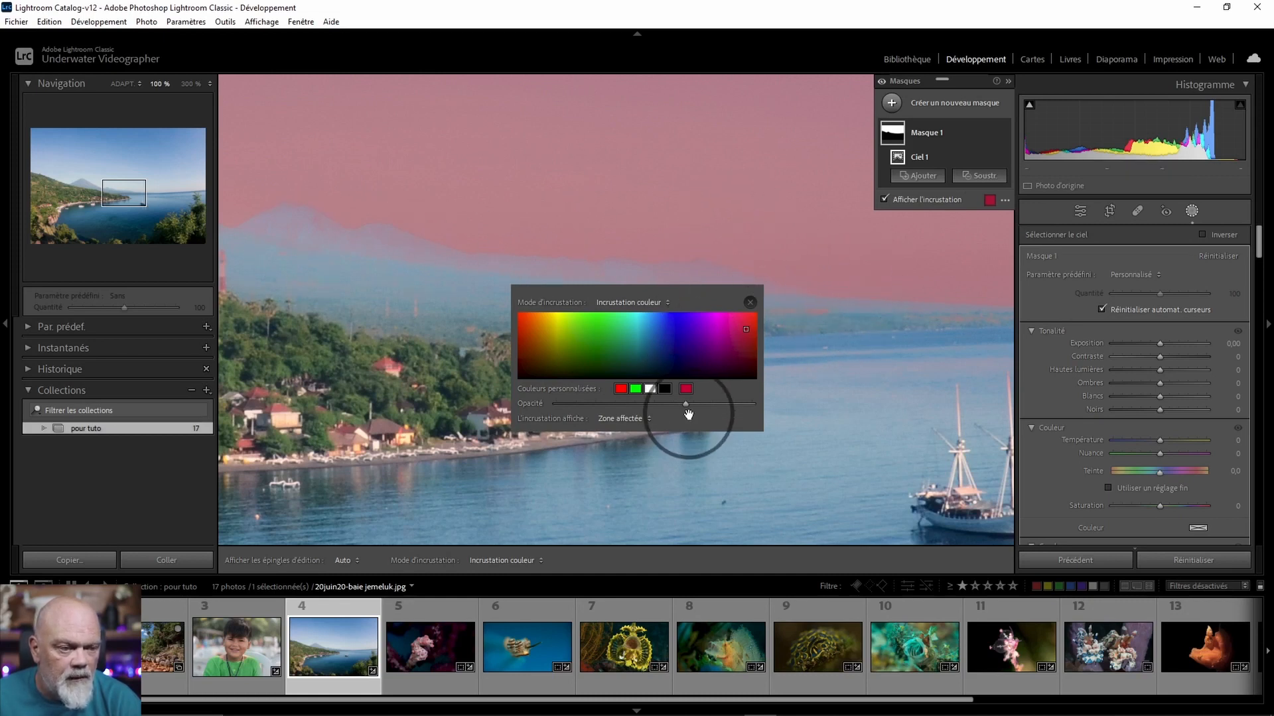
drag(684, 404, 730, 409)
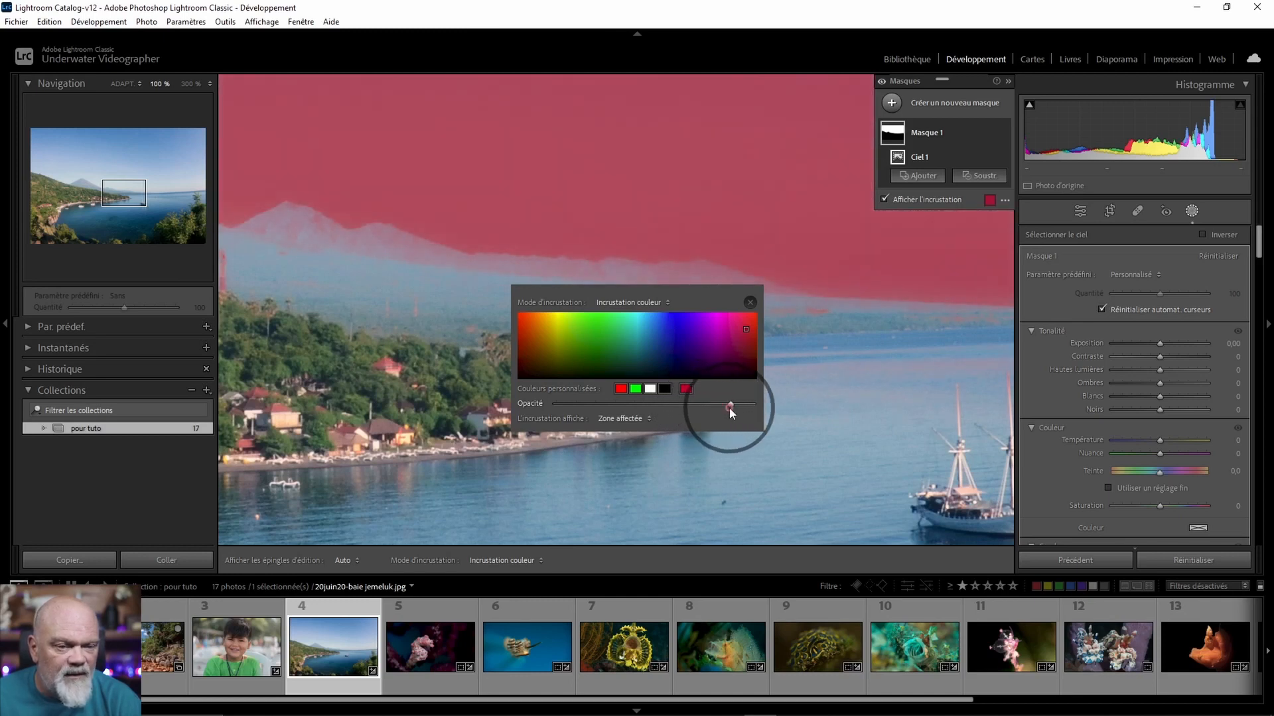
click(750, 303)
Subtract both slopes of the volcano from the sky mask with a brush.
scroll(557, 332, up, 5)
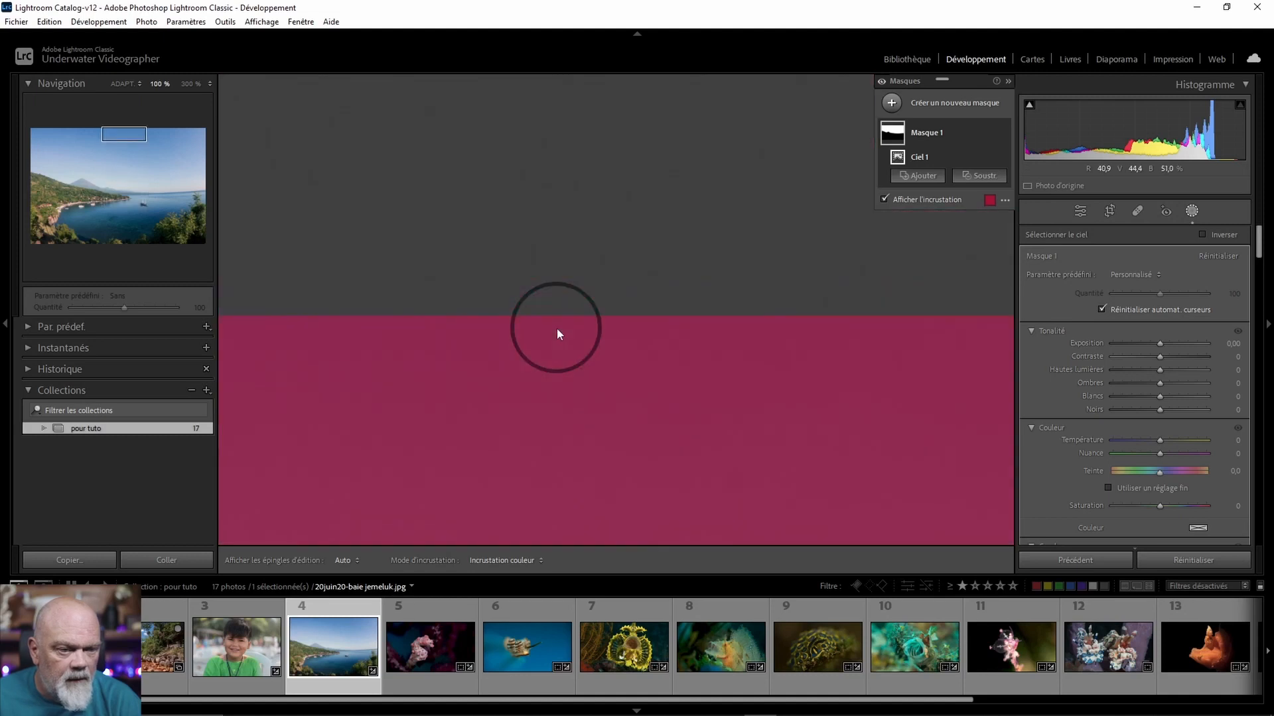
scroll(555, 328, down, 6)
scroll(556, 328, up, 3)
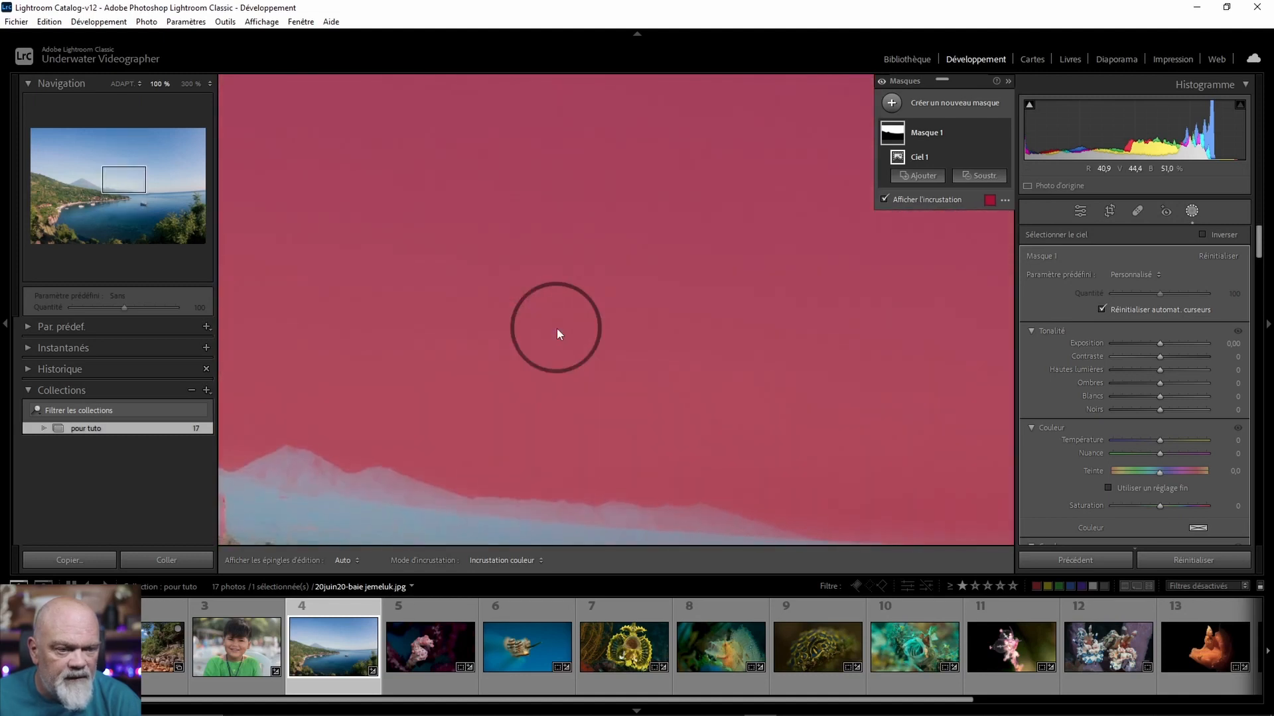
drag(111, 183, 84, 179)
click(958, 146)
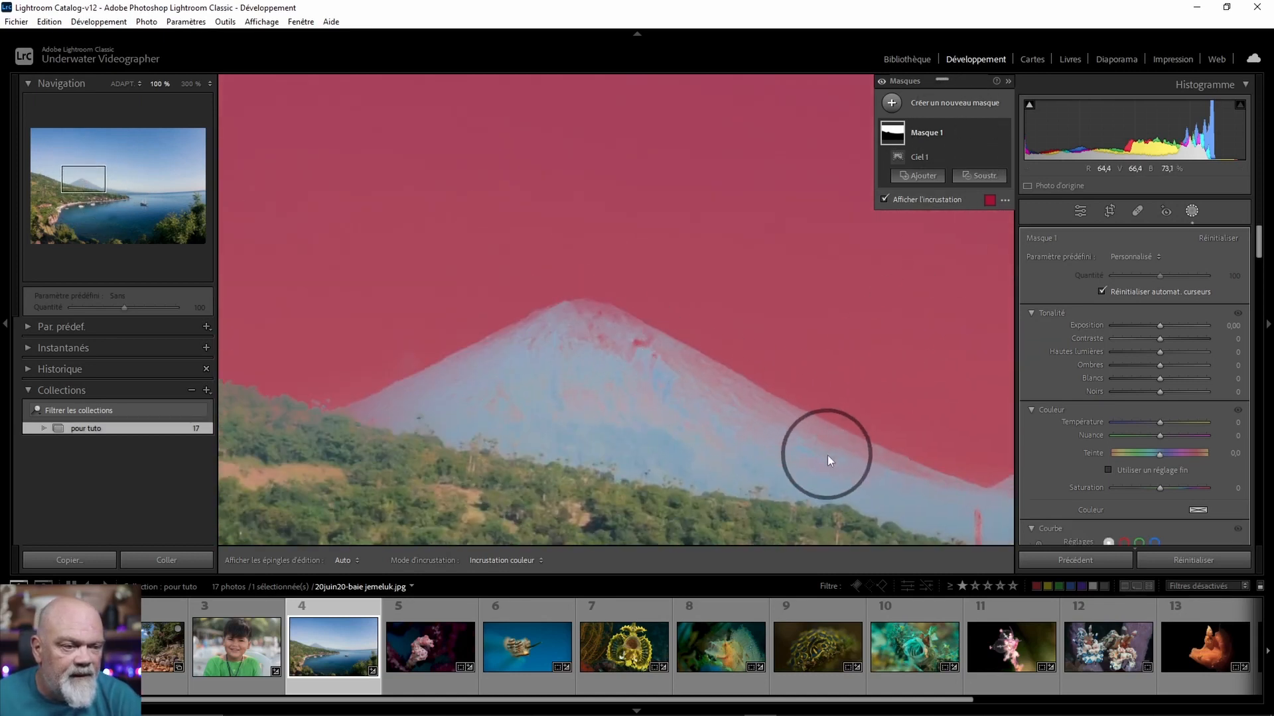
click(984, 176)
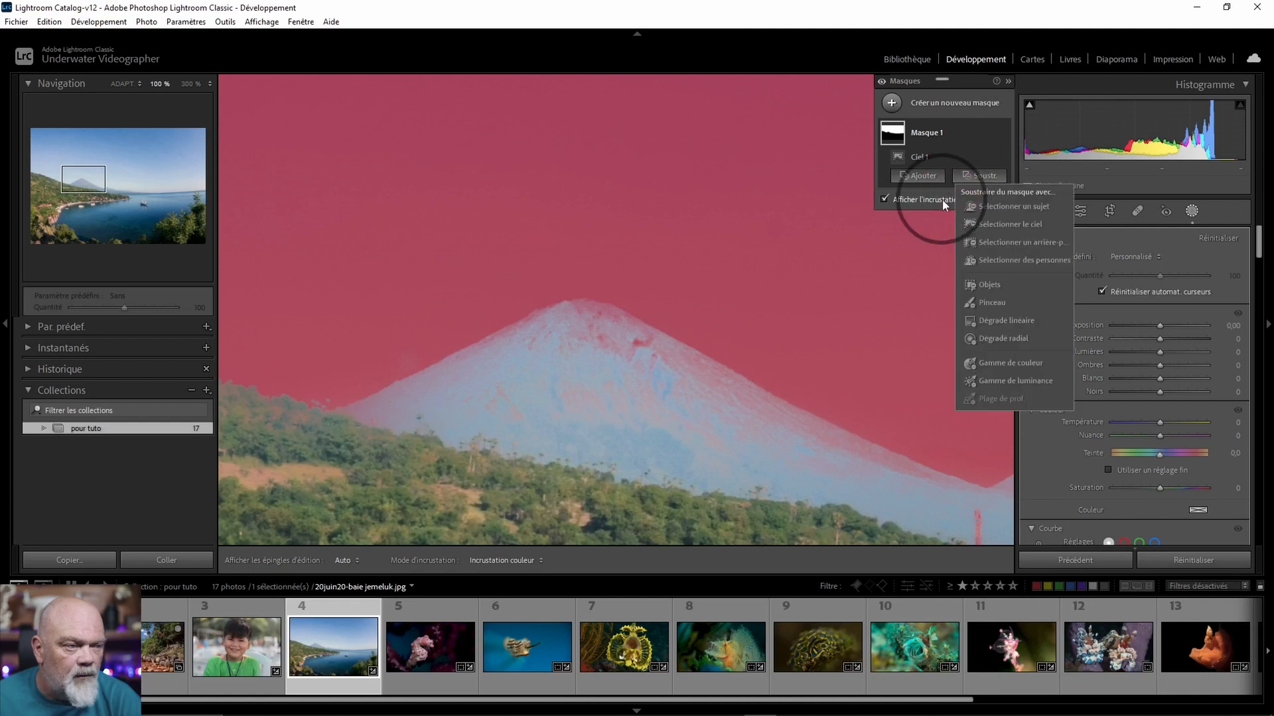
click(991, 304)
drag(611, 341, 932, 496)
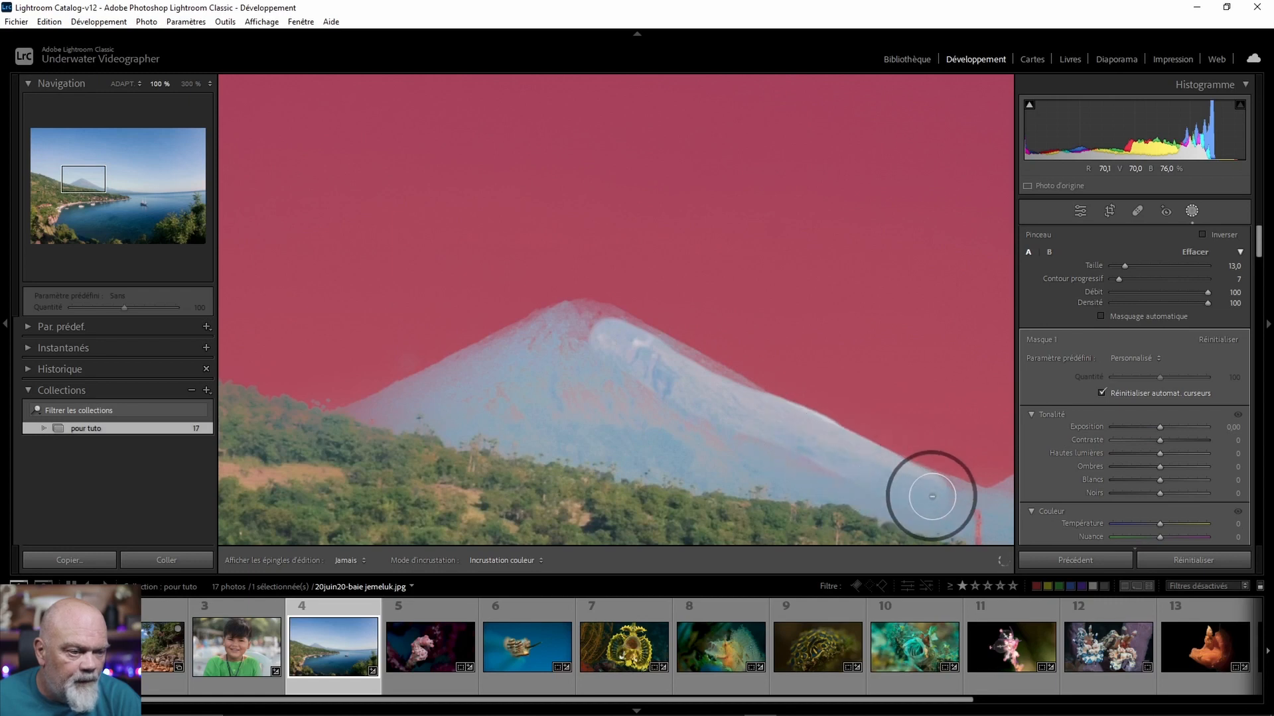
mouse_move(584, 333)
mouse_down()
mouse_move(552, 335)
mouse_move(364, 421)
mouse_up()
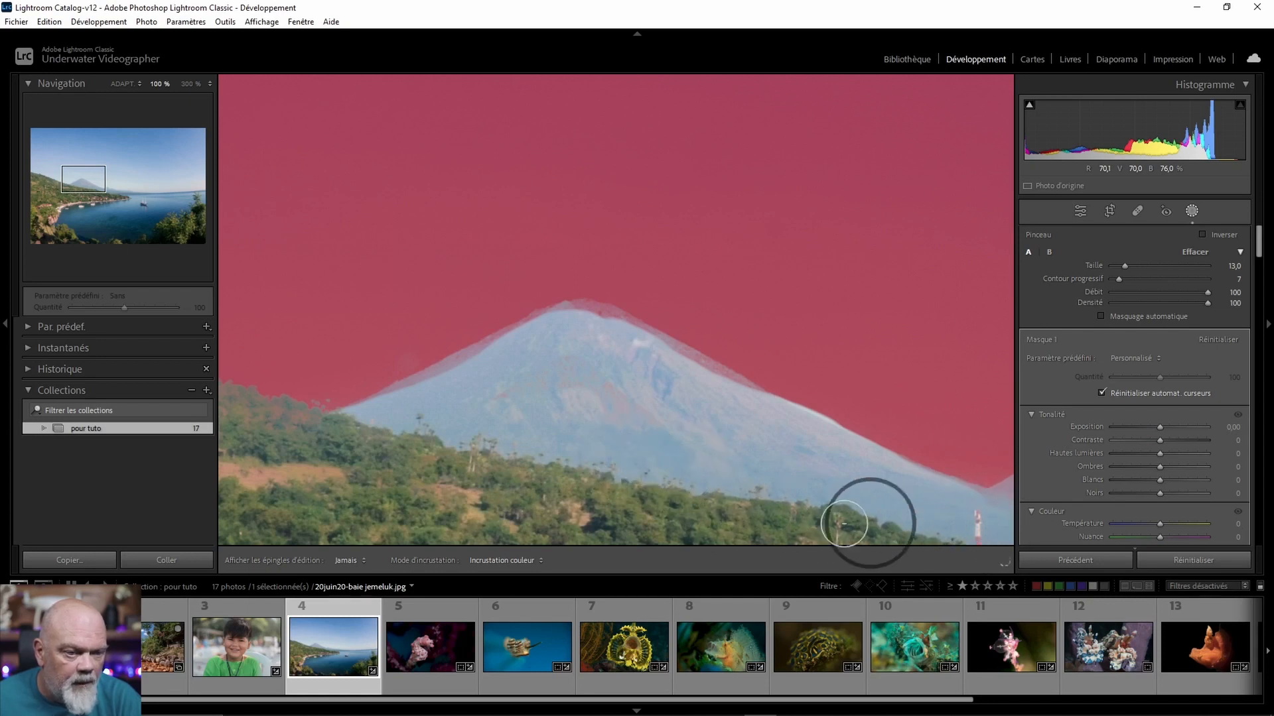
Brush the remaining overlay off the volcano's summit ridge and around the red-and-white tower at its foot.
key(h)
mouse_move(83, 181)
mouse_down()
mouse_move(47, 174)
mouse_move(89, 182)
mouse_up()
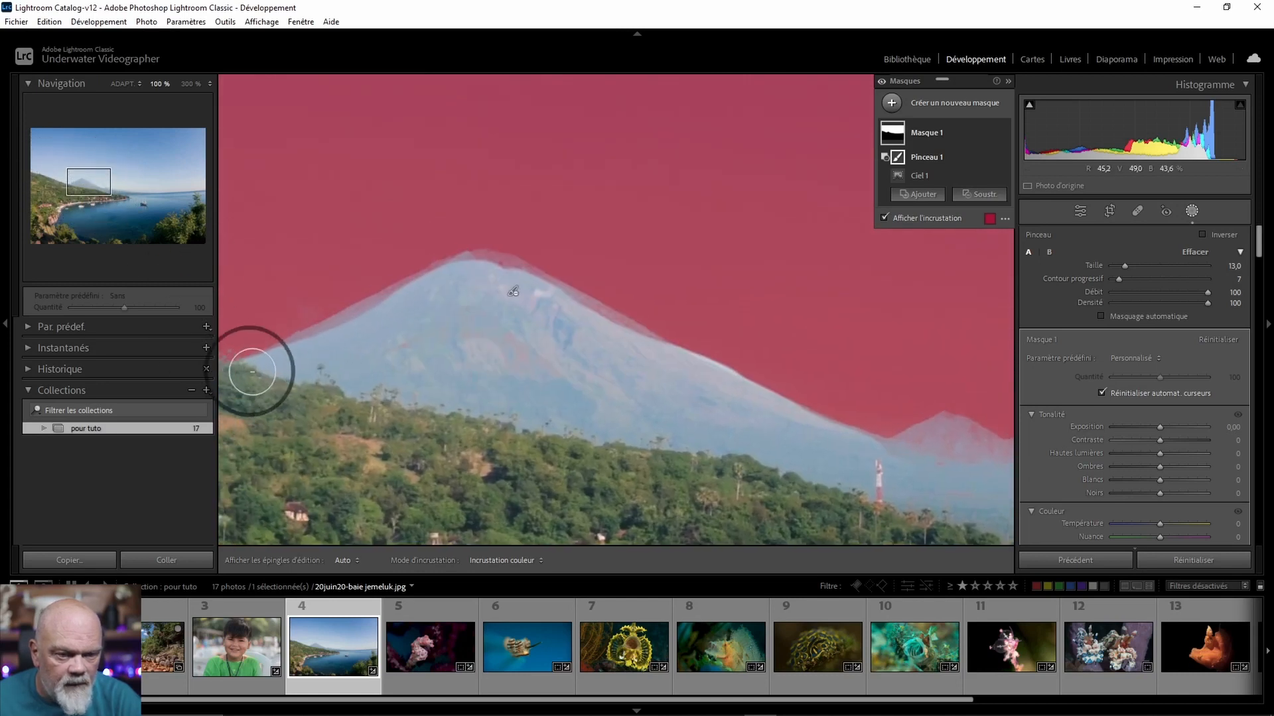
key(h)
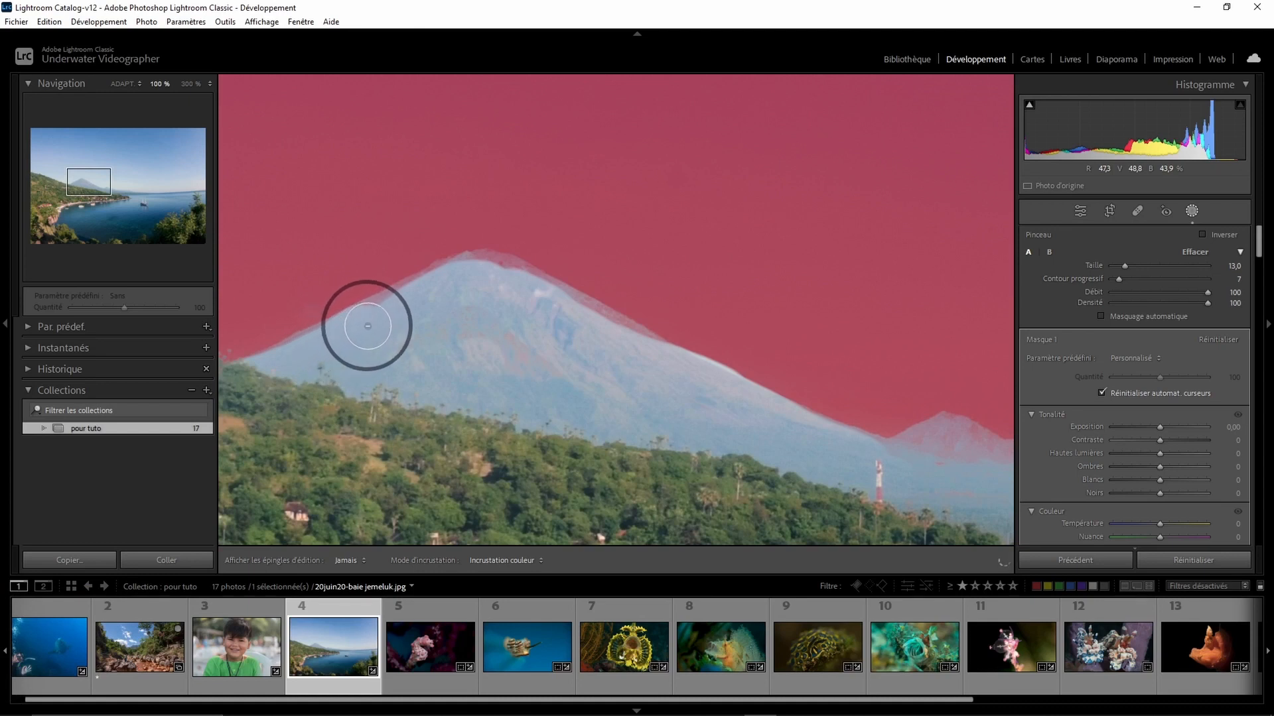
mouse_move(432, 293)
mouse_down()
mouse_move(474, 273)
mouse_move(544, 295)
mouse_move(670, 370)
mouse_move(690, 391)
mouse_up()
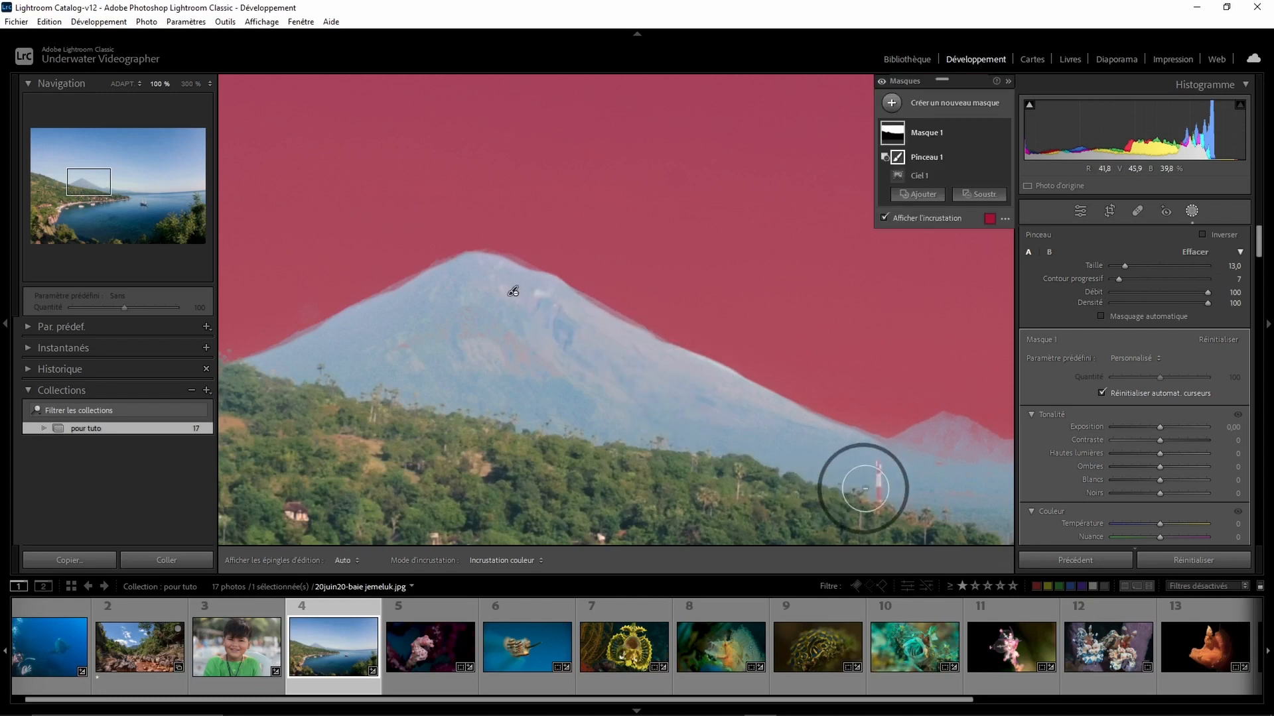
mouse_move(890, 478)
mouse_down()
mouse_move(934, 450)
mouse_move(974, 468)
mouse_up()
Subtract the distant hills and the sea around the sailboat from the sky mask, brushing up to the horizon.
mouse_move(78, 192)
mouse_down()
mouse_move(104, 202)
mouse_move(126, 182)
mouse_move(116, 202)
mouse_move(123, 181)
mouse_move(121, 190)
mouse_up()
mouse_move(321, 313)
mouse_down()
mouse_move(354, 274)
mouse_move(402, 299)
mouse_move(438, 292)
mouse_move(463, 314)
mouse_move(483, 320)
mouse_move(450, 301)
mouse_move(563, 333)
mouse_move(773, 334)
mouse_move(915, 378)
mouse_move(976, 412)
mouse_up()
mouse_move(134, 198)
mouse_down()
mouse_move(162, 196)
mouse_move(142, 193)
mouse_up()
mouse_move(393, 355)
mouse_down()
mouse_move(505, 379)
mouse_move(311, 402)
mouse_move(668, 409)
mouse_move(600, 374)
mouse_move(564, 395)
mouse_move(701, 360)
mouse_up()
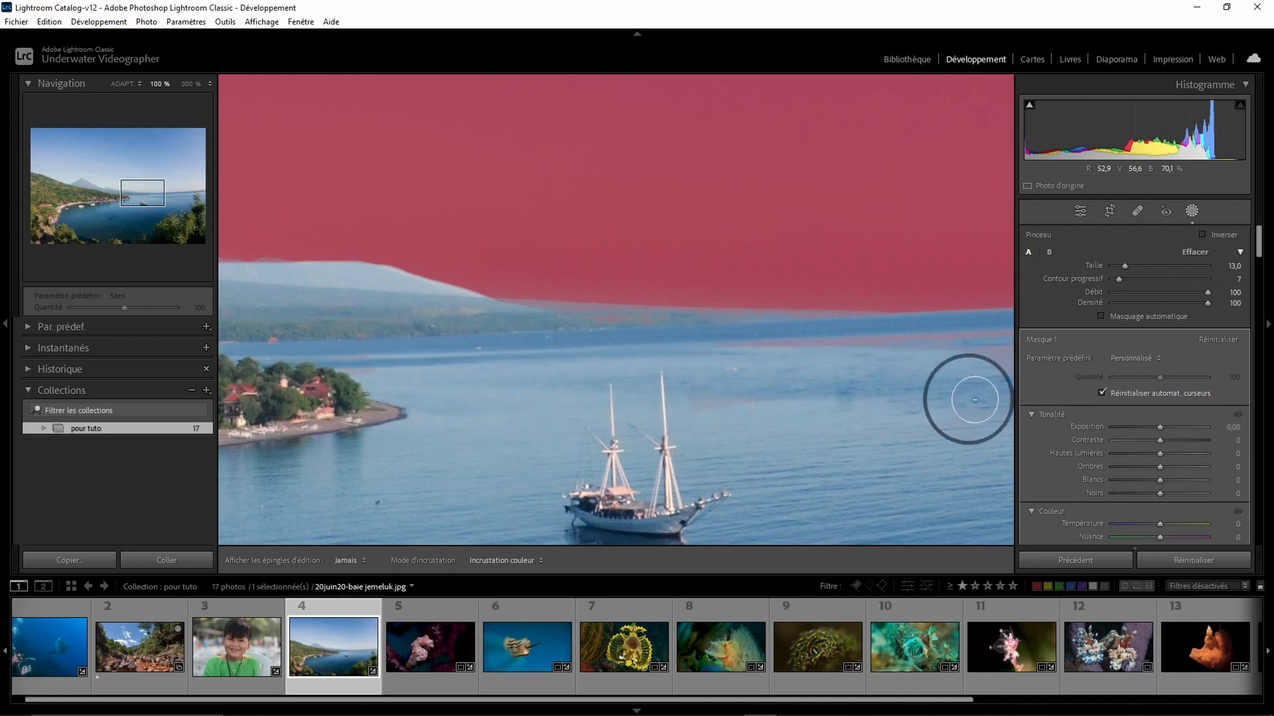
mouse_move(654, 398)
mouse_down()
mouse_move(774, 357)
mouse_move(1012, 355)
mouse_up()
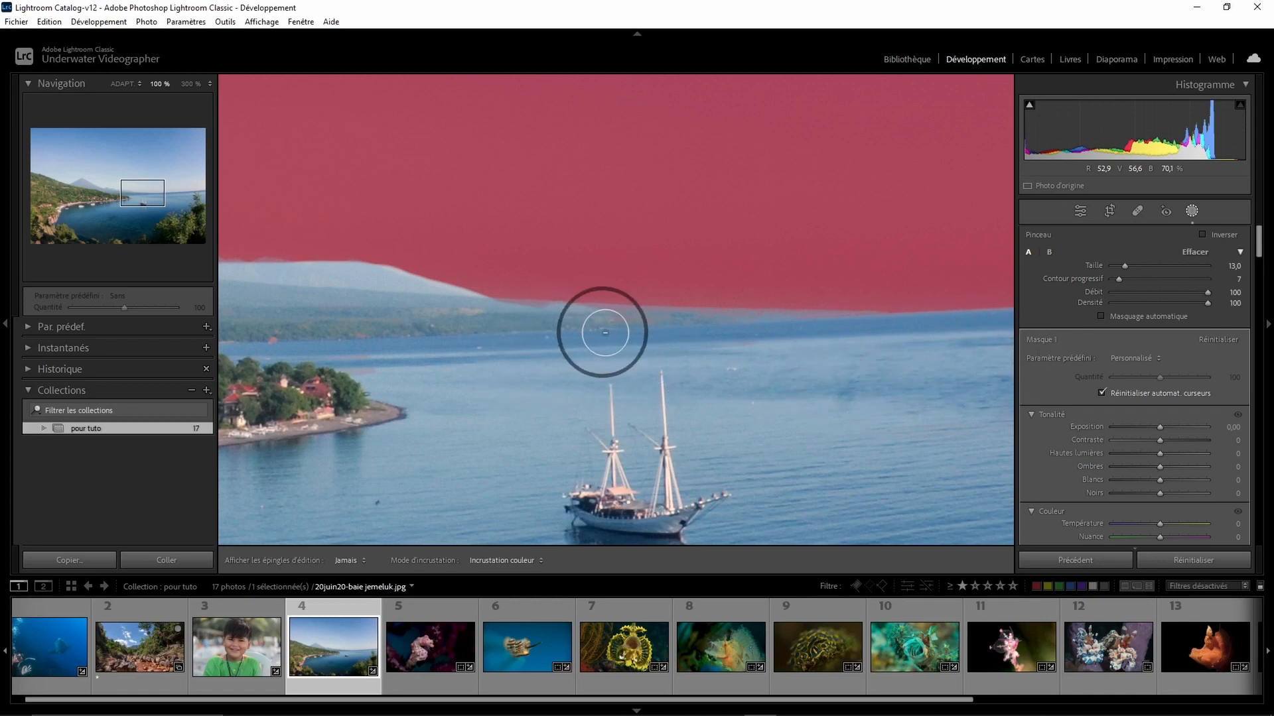
Subtract the sea and the protruding foliage near the photo's right edge from the sky mask.
key(h)
key(h)
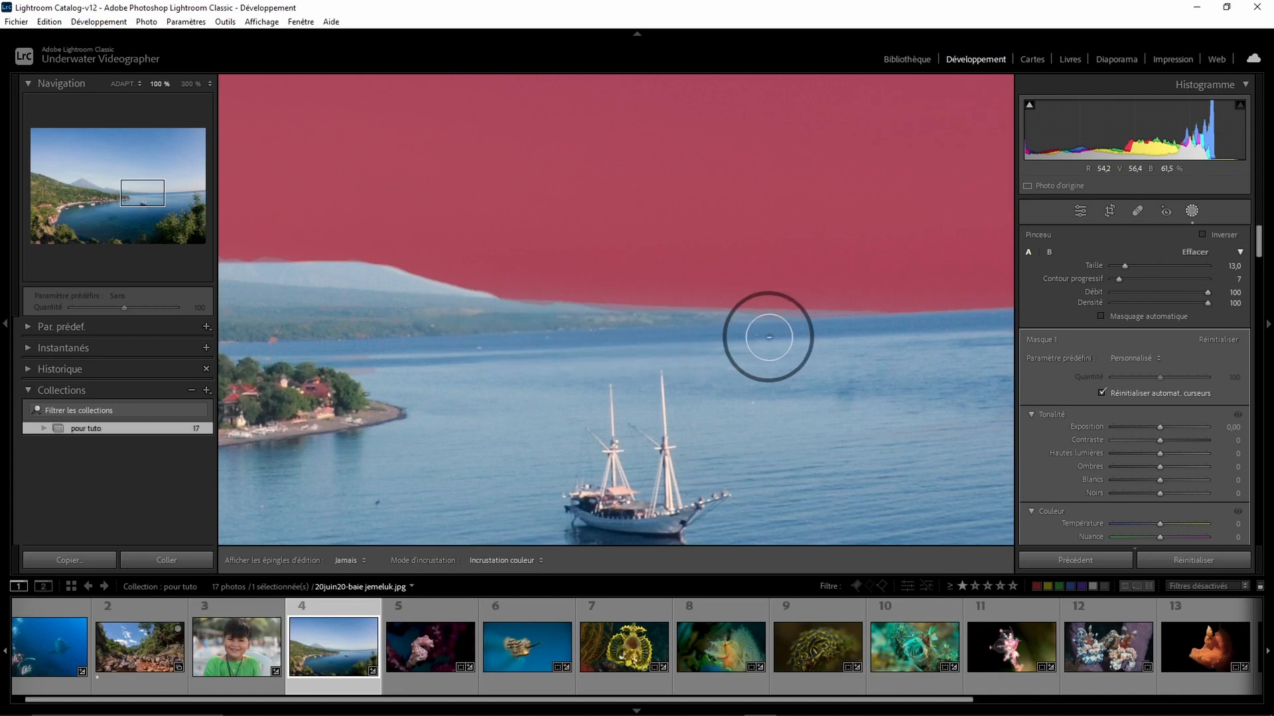
key(h)
drag(133, 195, 189, 192)
key(h)
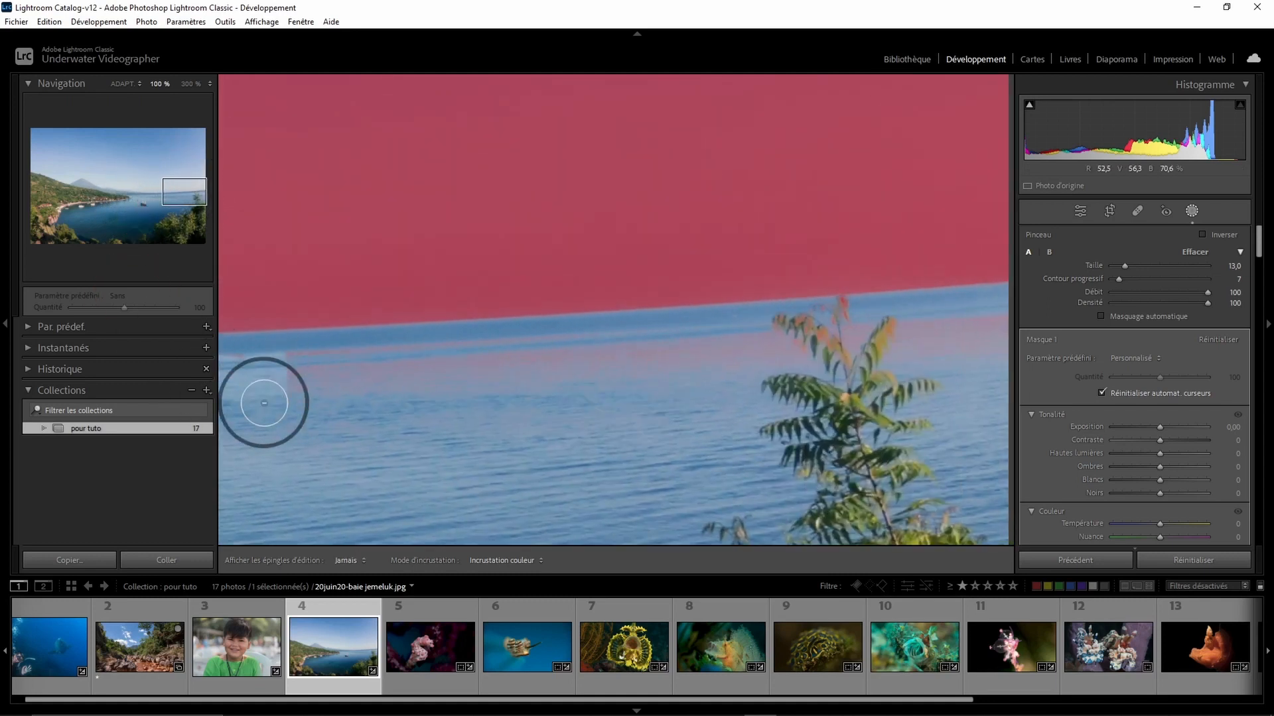
mouse_move(287, 375)
mouse_down()
mouse_move(333, 360)
mouse_move(799, 353)
mouse_up()
mouse_move(321, 432)
mouse_down()
mouse_move(655, 467)
mouse_move(996, 329)
mouse_move(644, 374)
mouse_move(905, 333)
mouse_up()
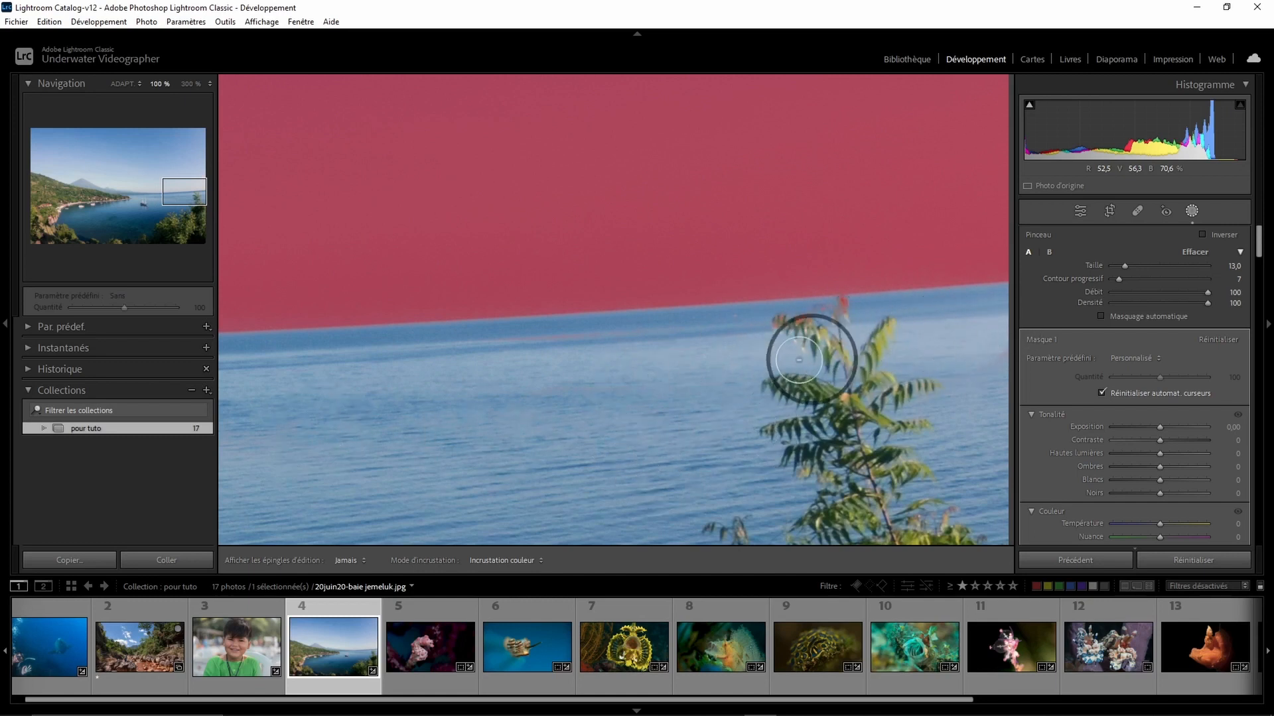
Set the sky mask's contrast to 30, shadows to −31, whites to −45 and tint to −1.
key(h)
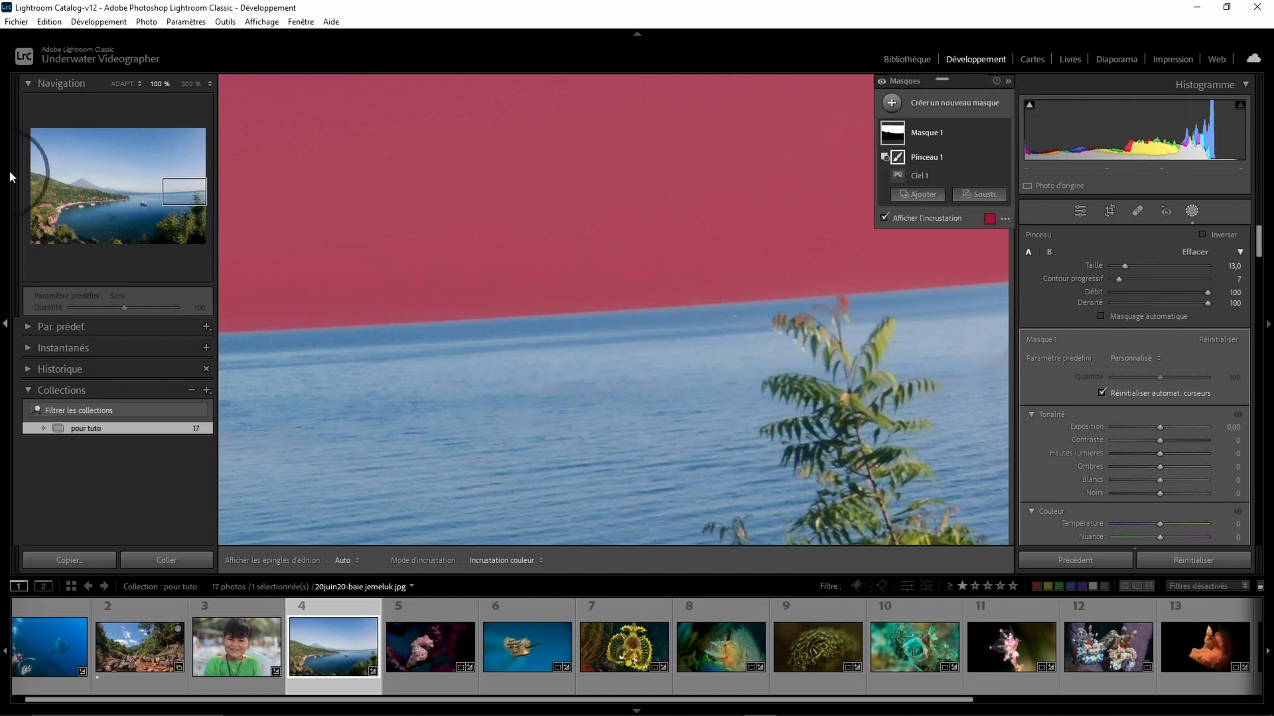
click(190, 195)
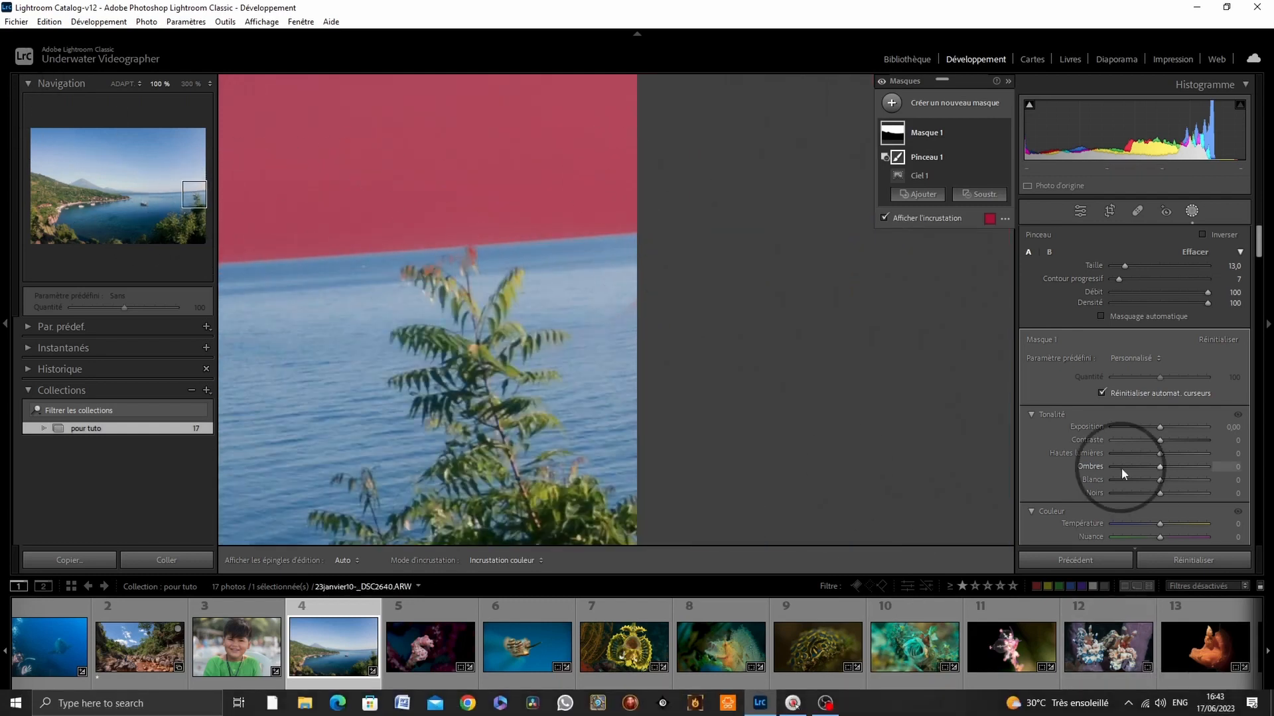
click(126, 85)
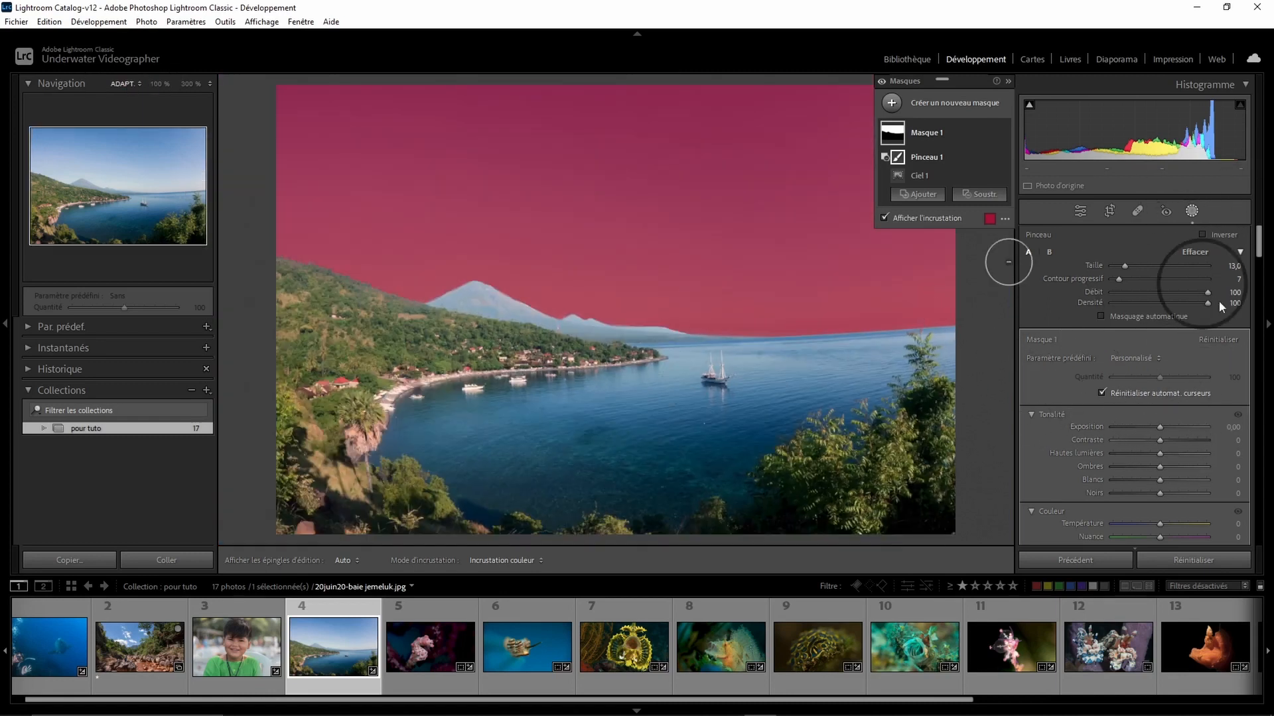
mouse_move(1161, 440)
mouse_down()
mouse_move(1201, 439)
mouse_move(1172, 439)
mouse_move(1149, 479)
mouse_move(1143, 467)
mouse_up()
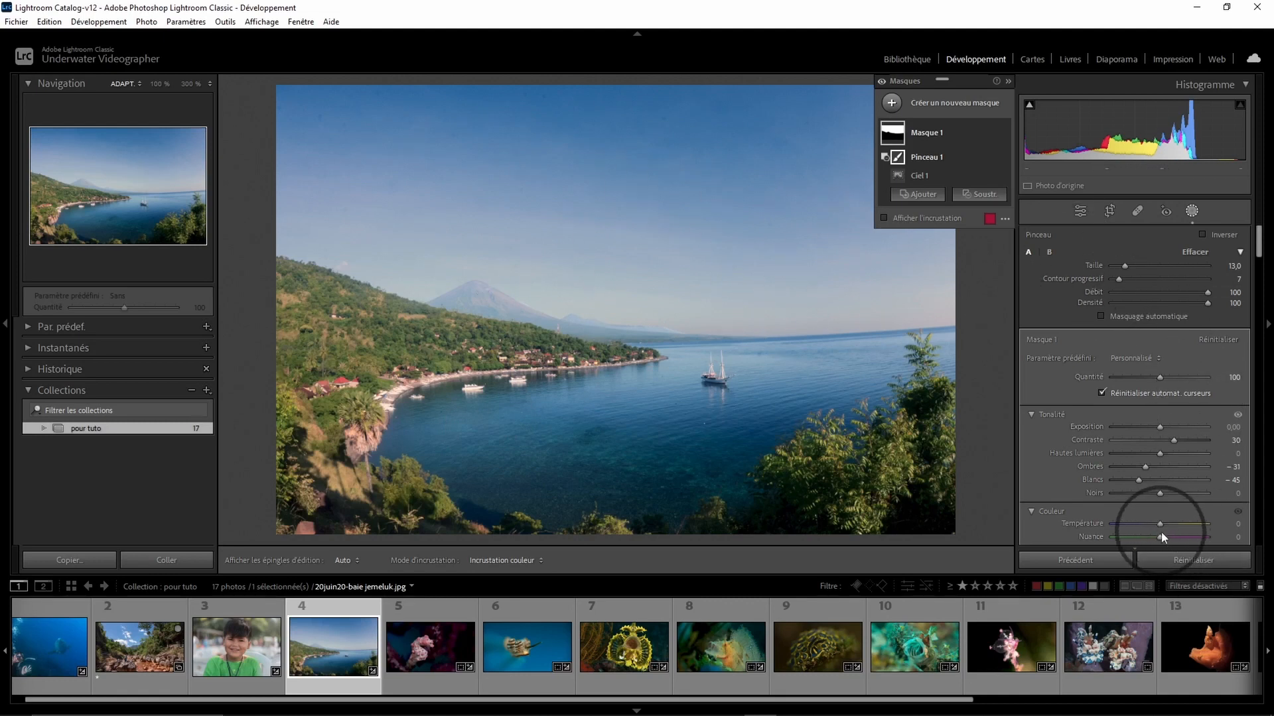
mouse_move(1164, 539)
mouse_down()
mouse_move(1185, 539)
mouse_move(1162, 536)
mouse_up()
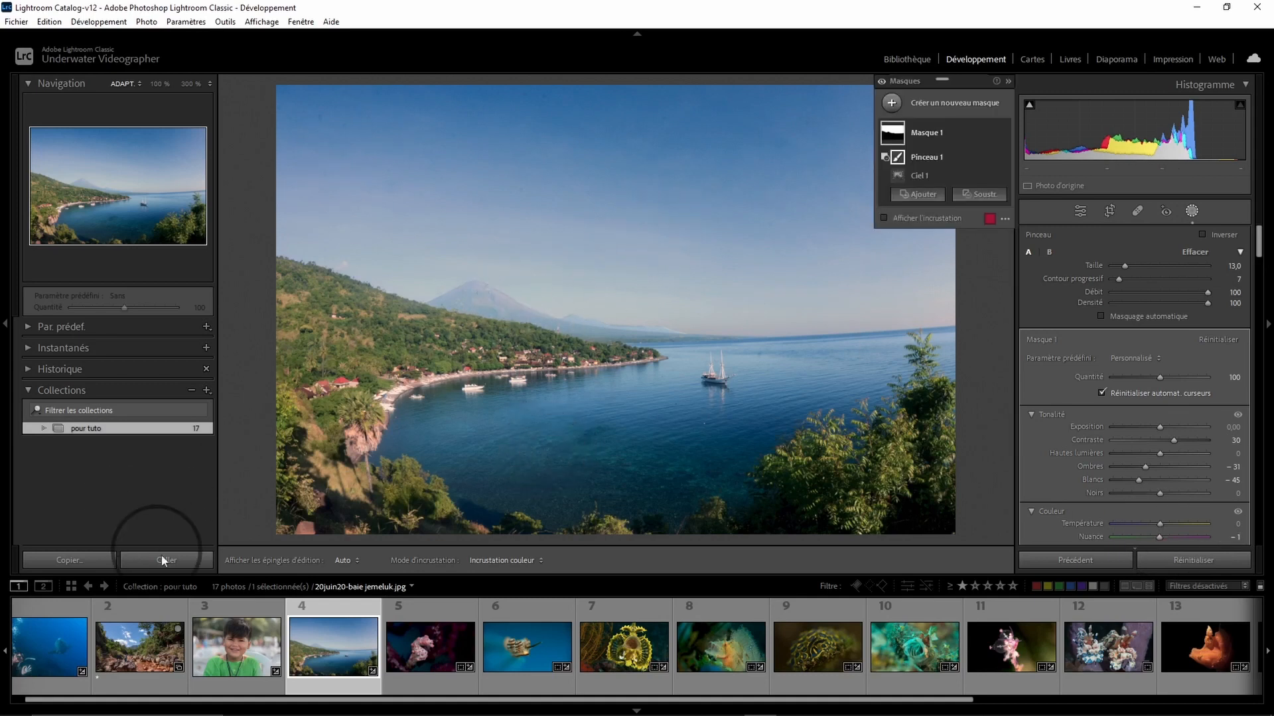
Create a person mask covering only the eyebrows on the boy's portrait, with temperature −100 and tint 100.
click(231, 648)
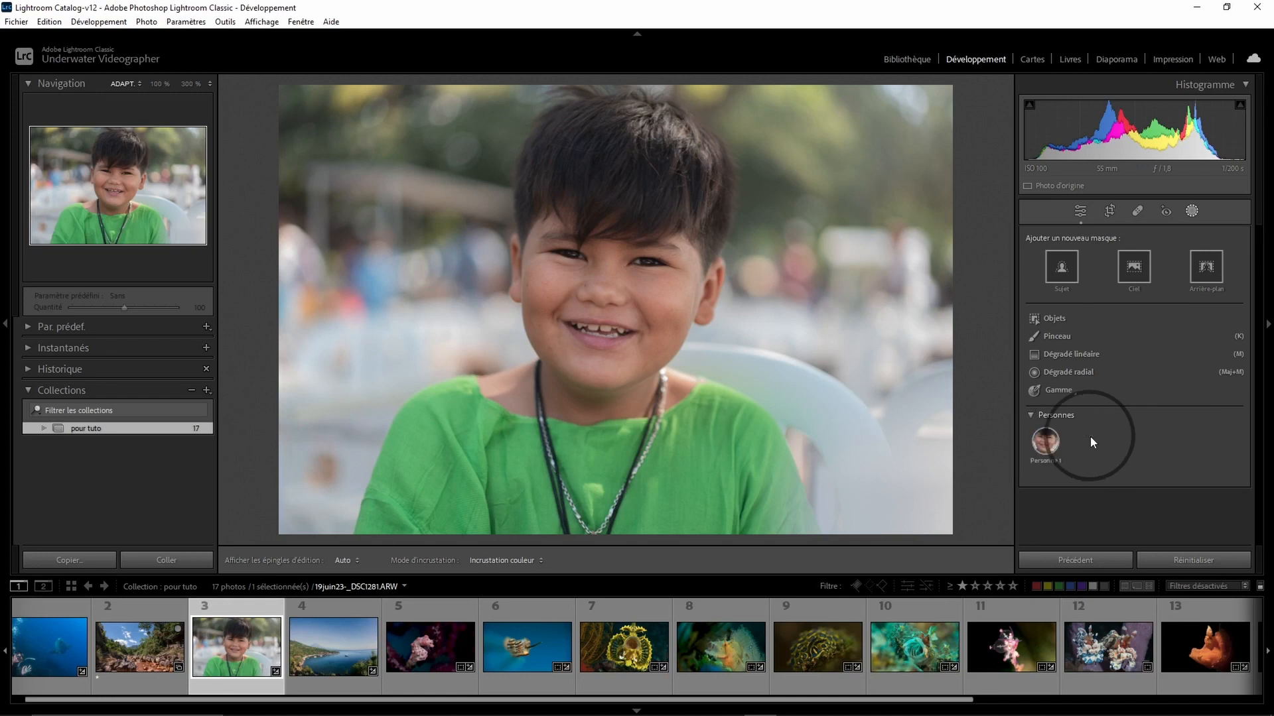
mouse_move(1043, 443)
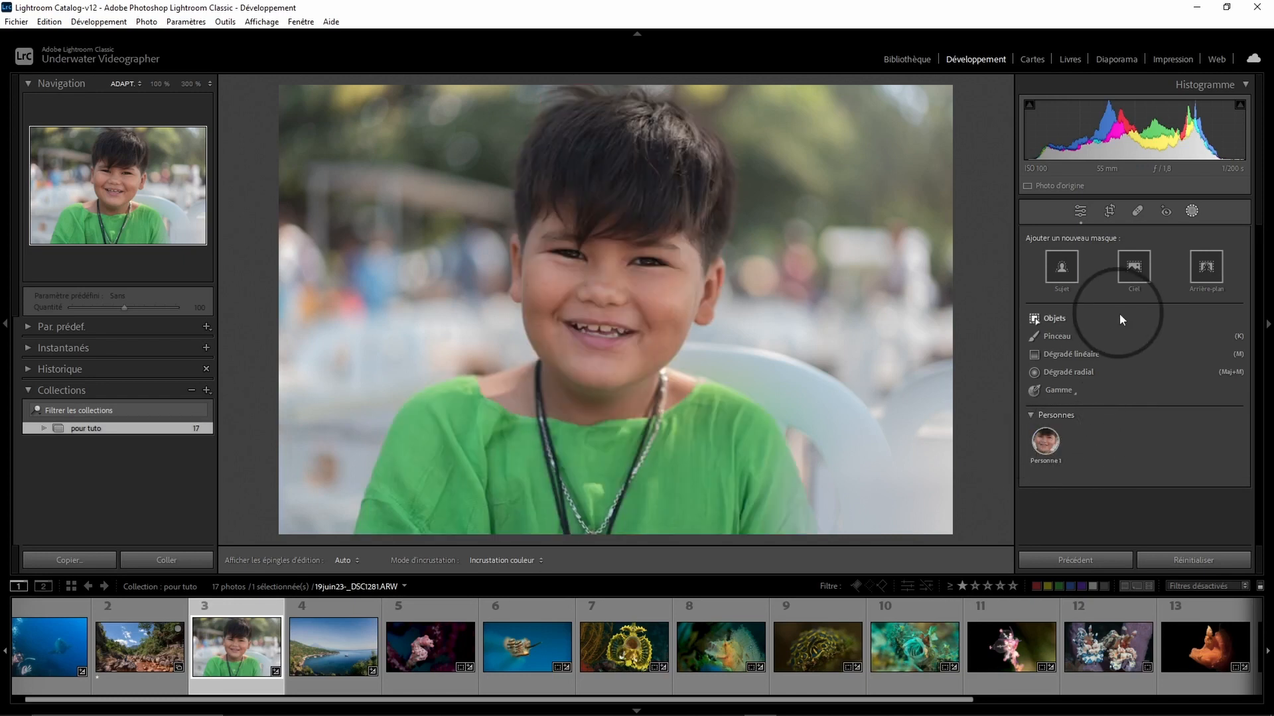
click(1044, 441)
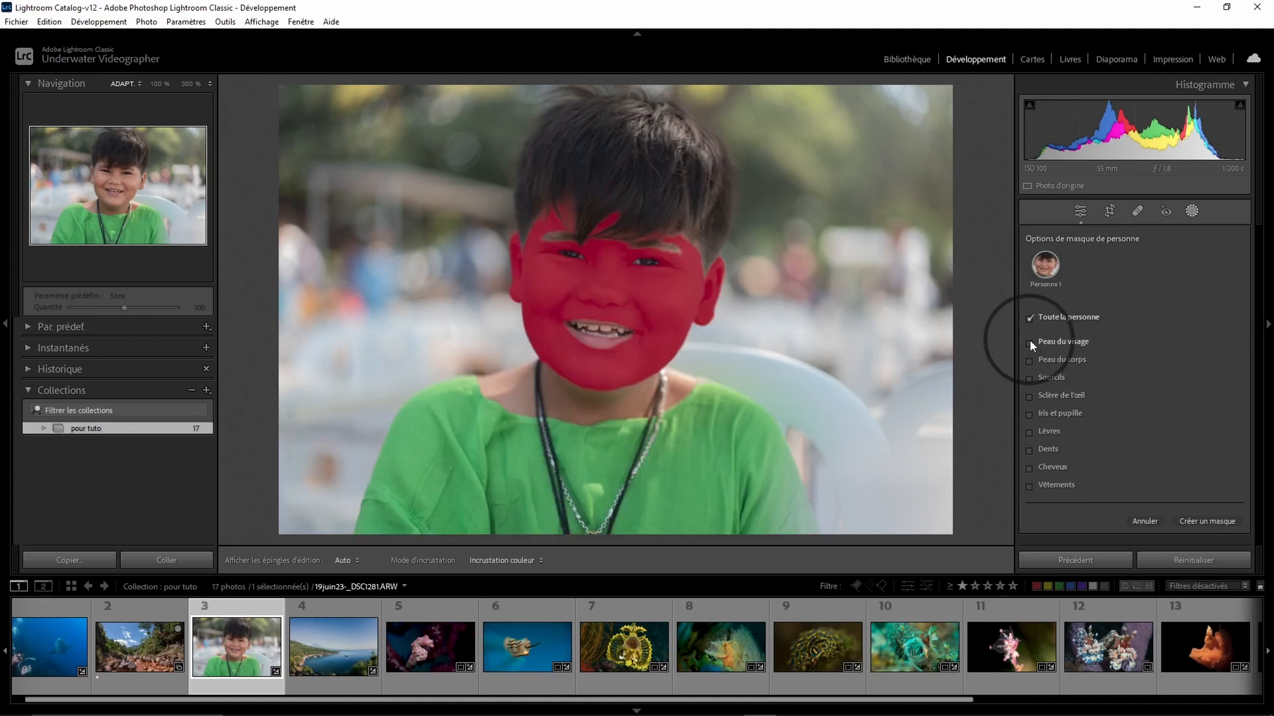
click(1032, 380)
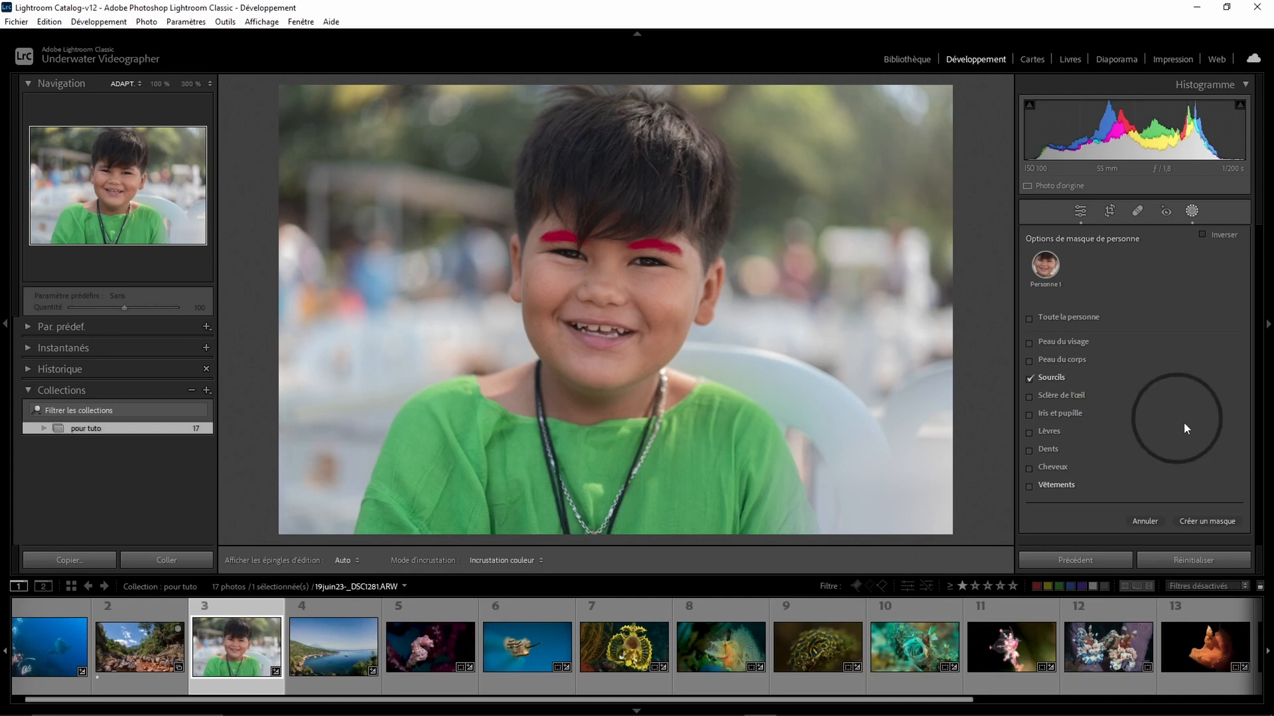
click(1200, 519)
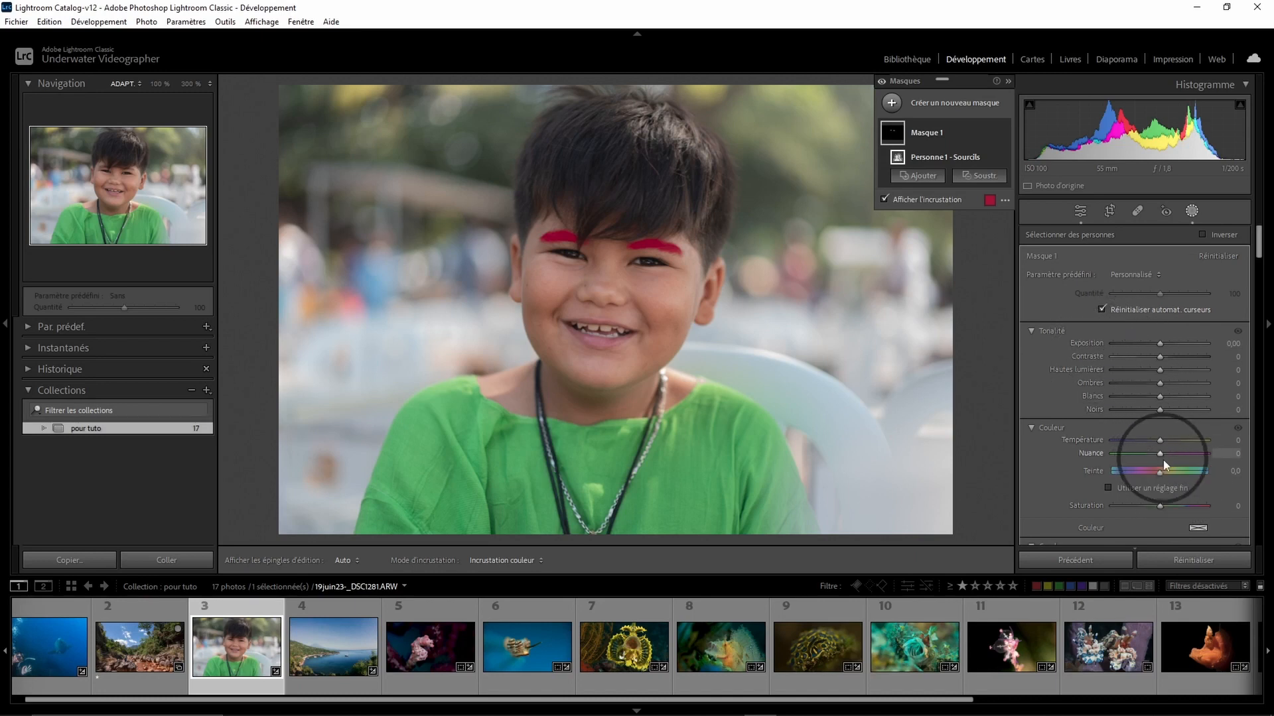
drag(1159, 455, 1184, 457)
drag(1212, 453, 1022, 439)
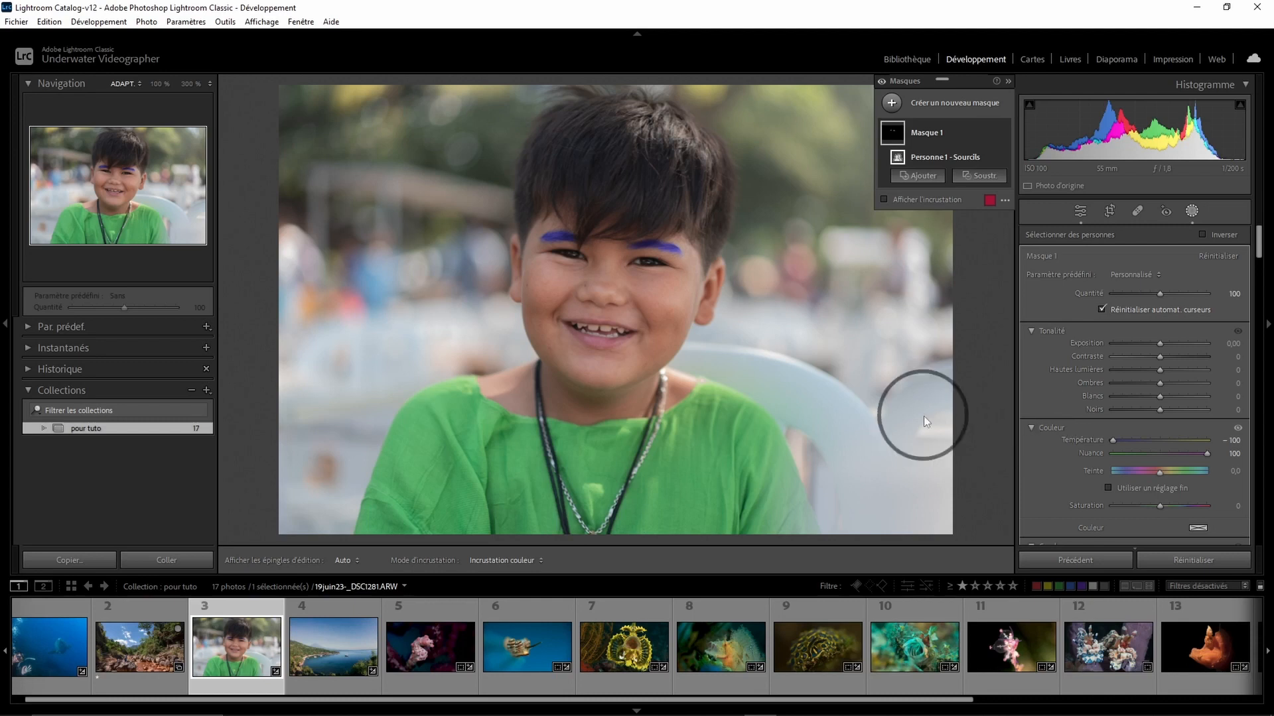
Add a second mask covering the whole boy in the portrait, and start a new people mask.
click(960, 106)
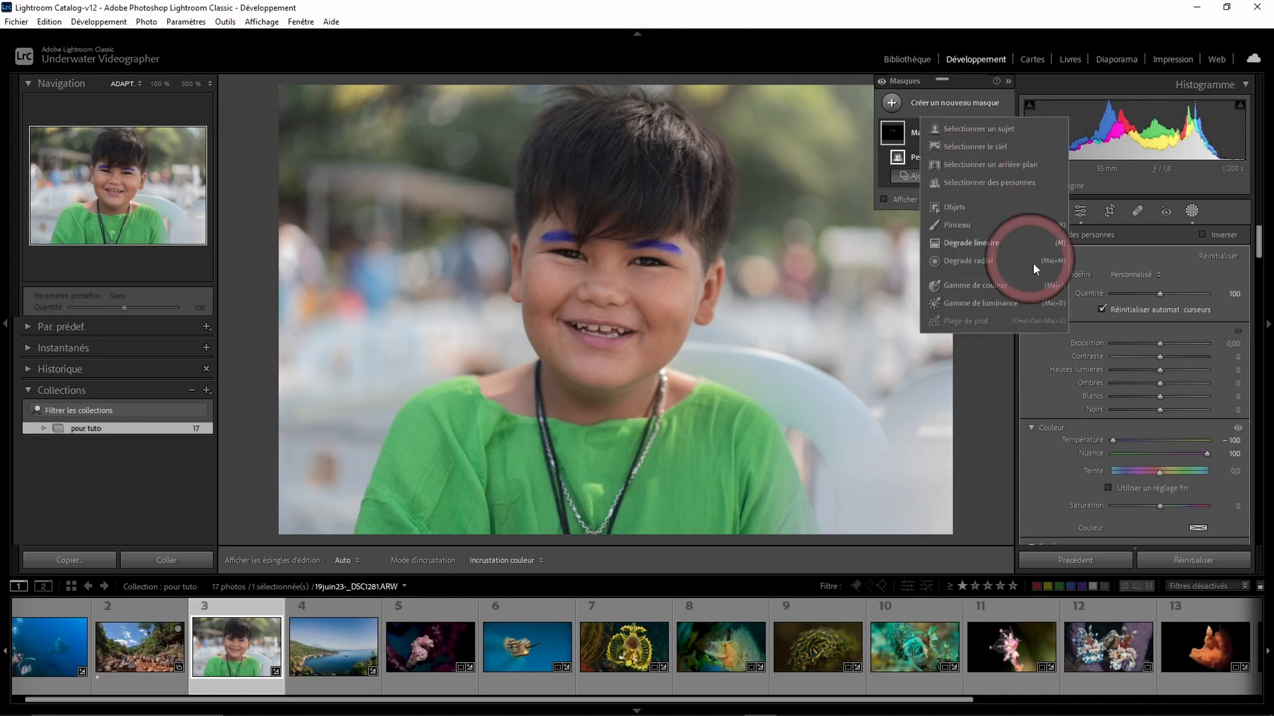
click(1056, 298)
click(960, 136)
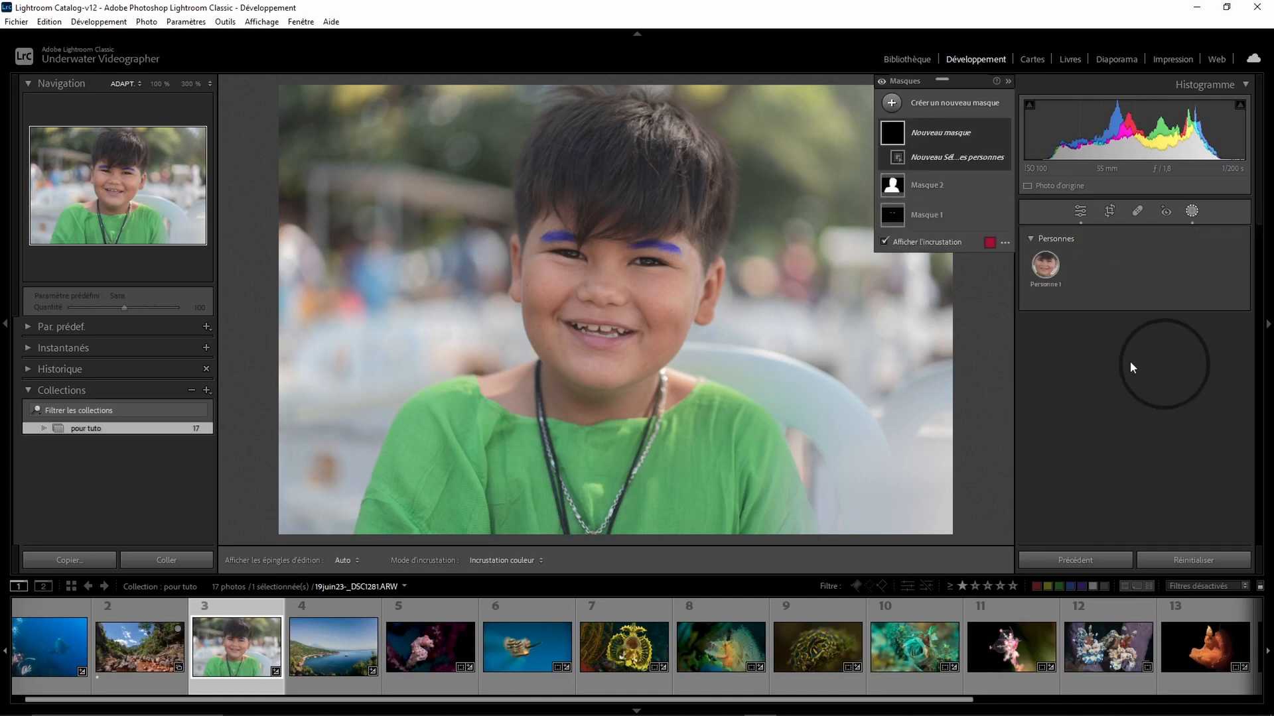
Restrict the new person mask to the facial skin, set its blacks to −100, and check the face at 100 %.
click(1045, 265)
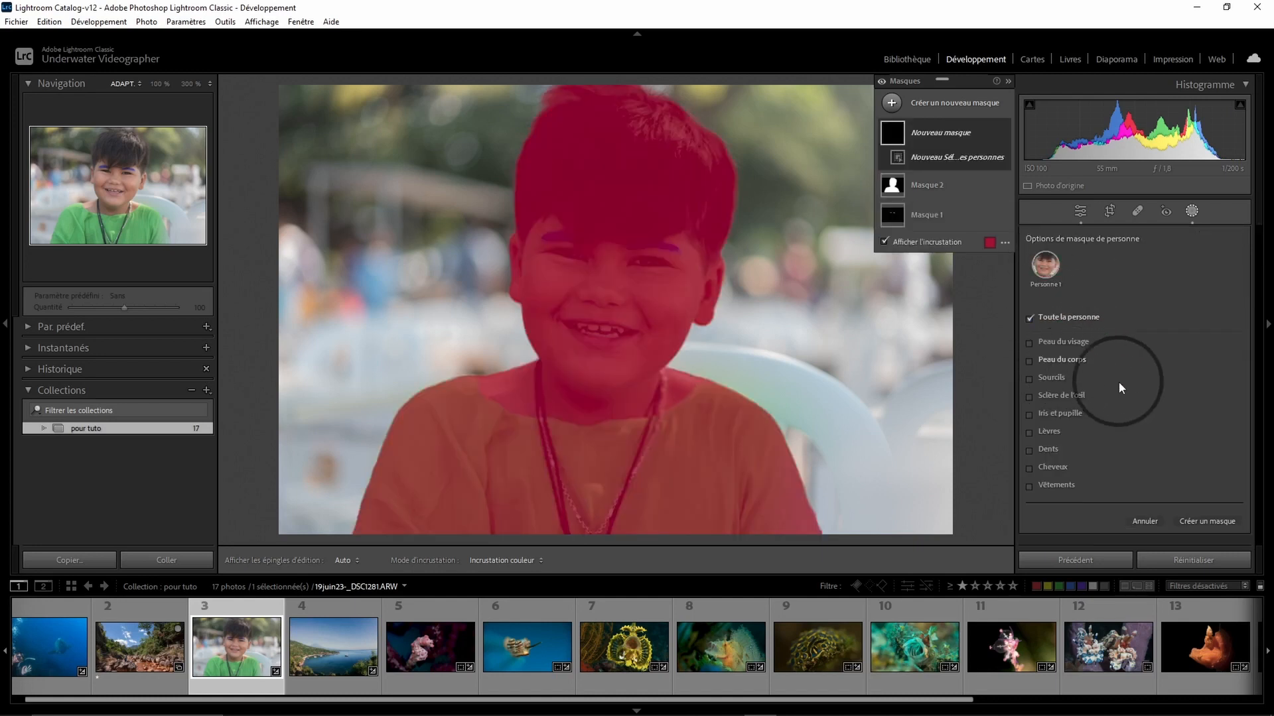
click(1034, 341)
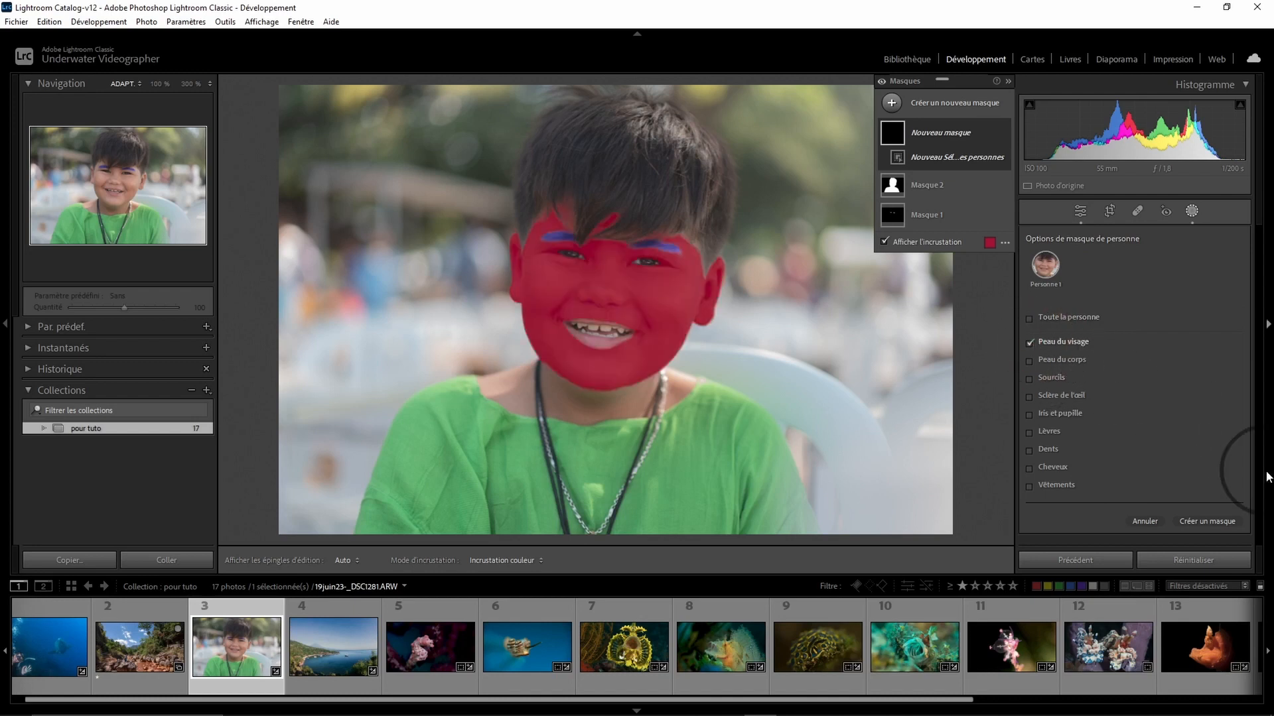
click(1223, 523)
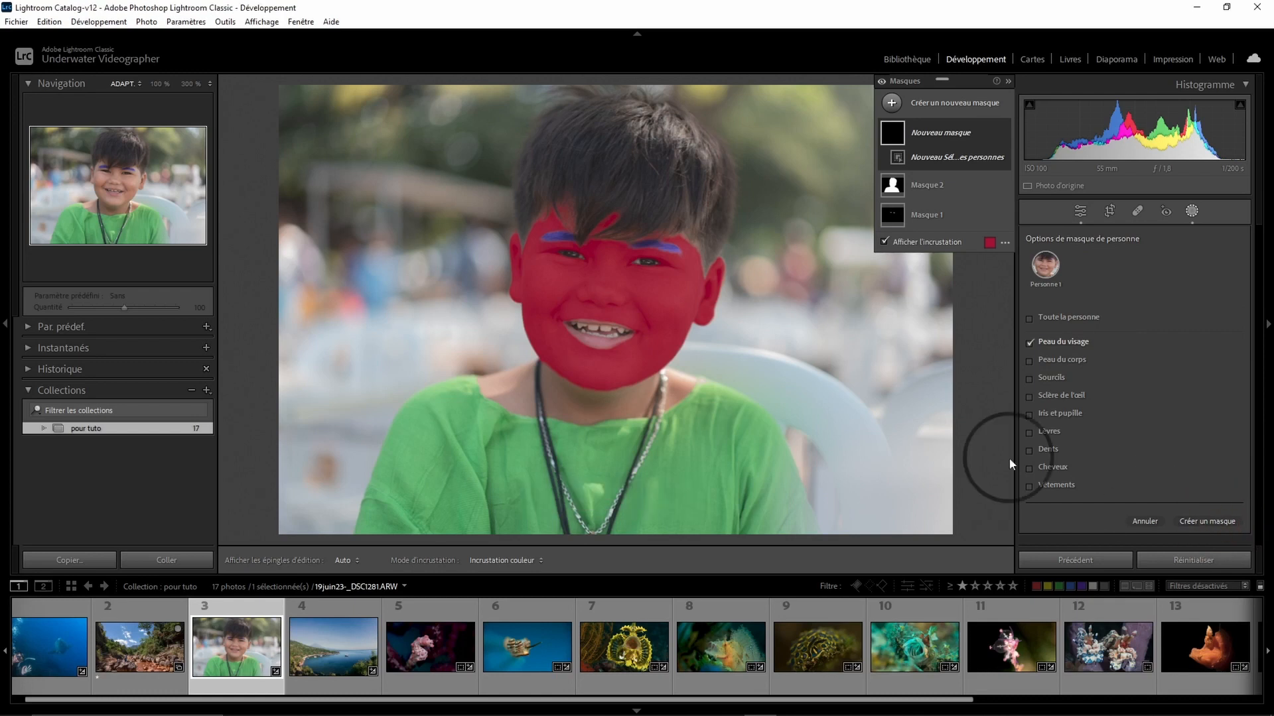
drag(1165, 412, 1069, 407)
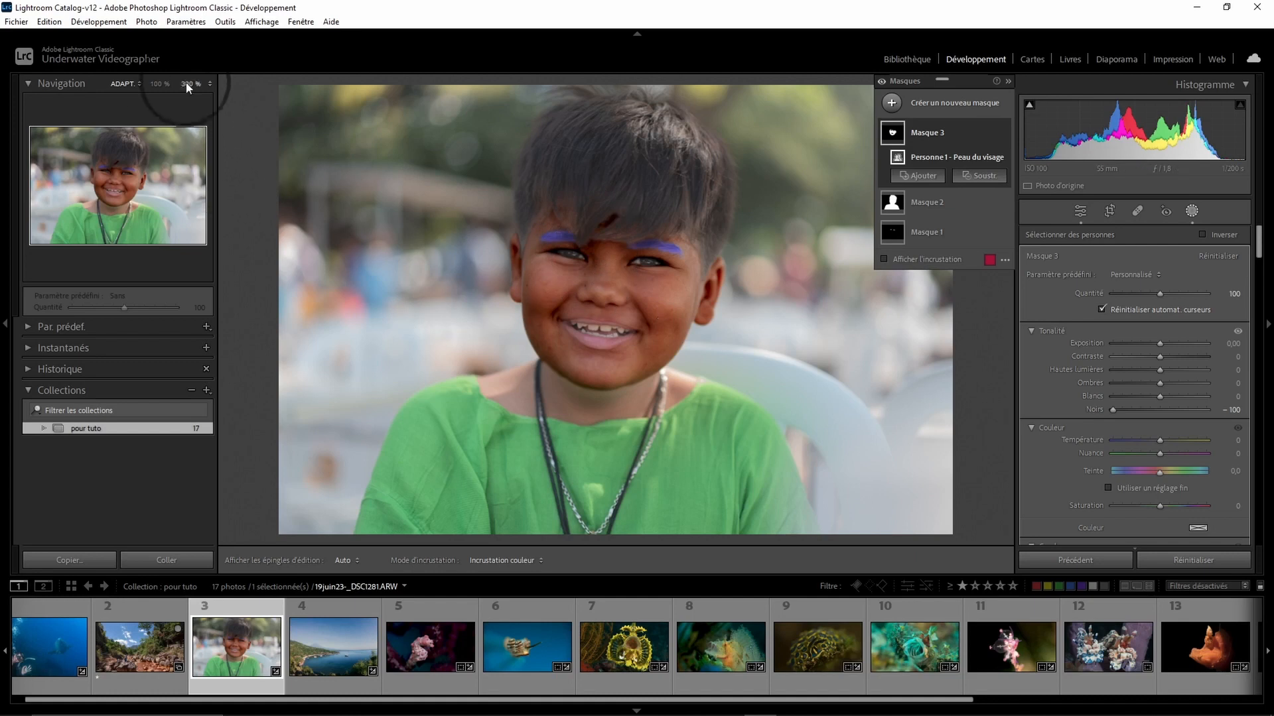
click(156, 84)
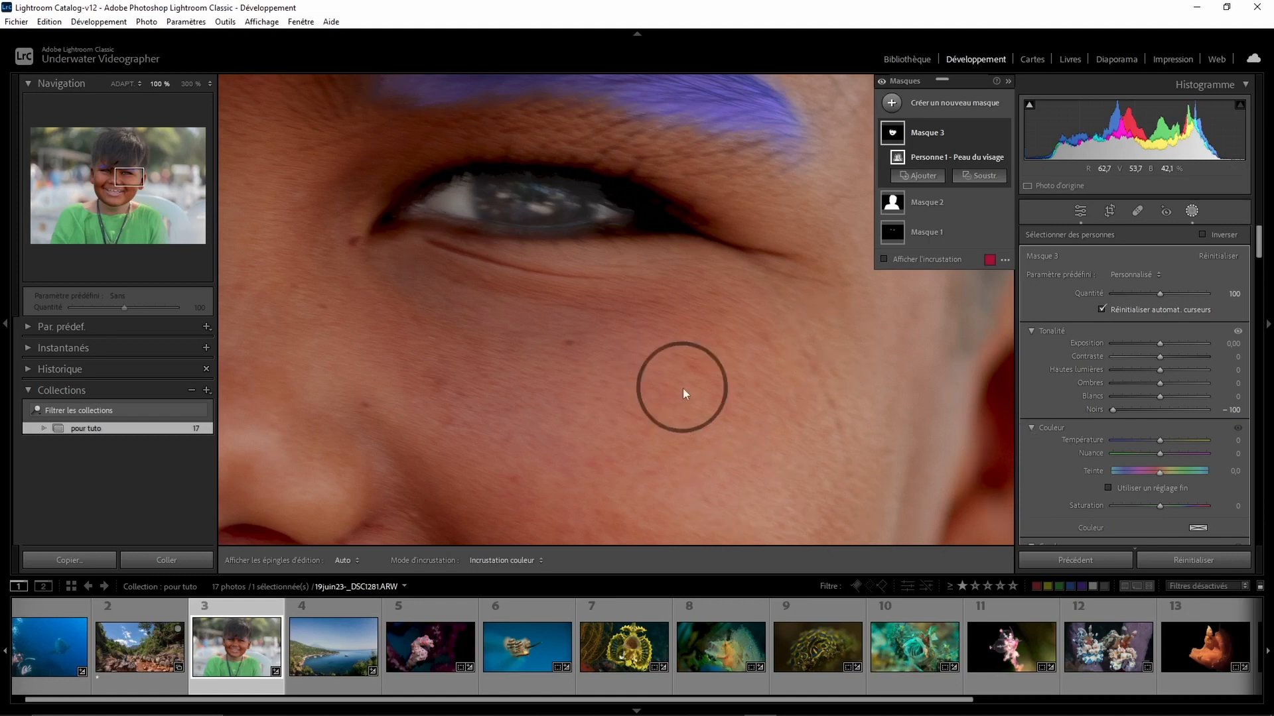
click(124, 84)
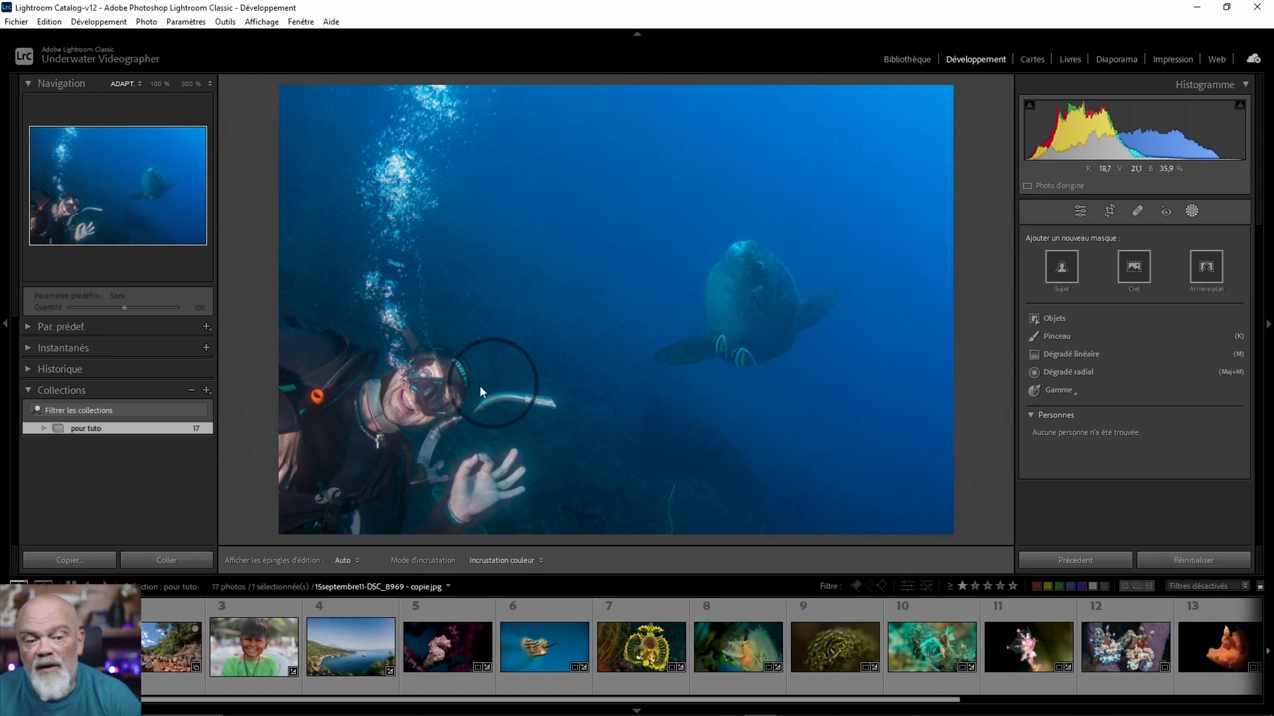
Start a linear gradient mask on the photo of the diver and sunfish, and dock the floating mask list above the adjustments.
click(343, 647)
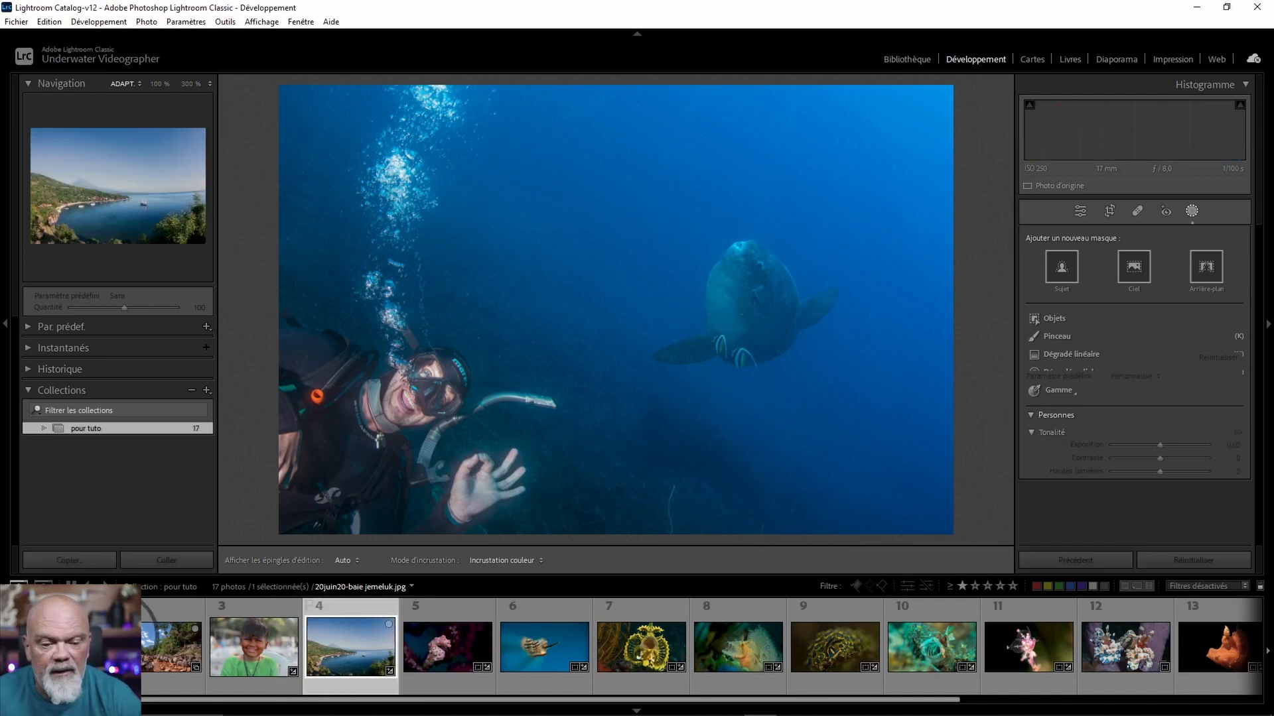
click(66, 627)
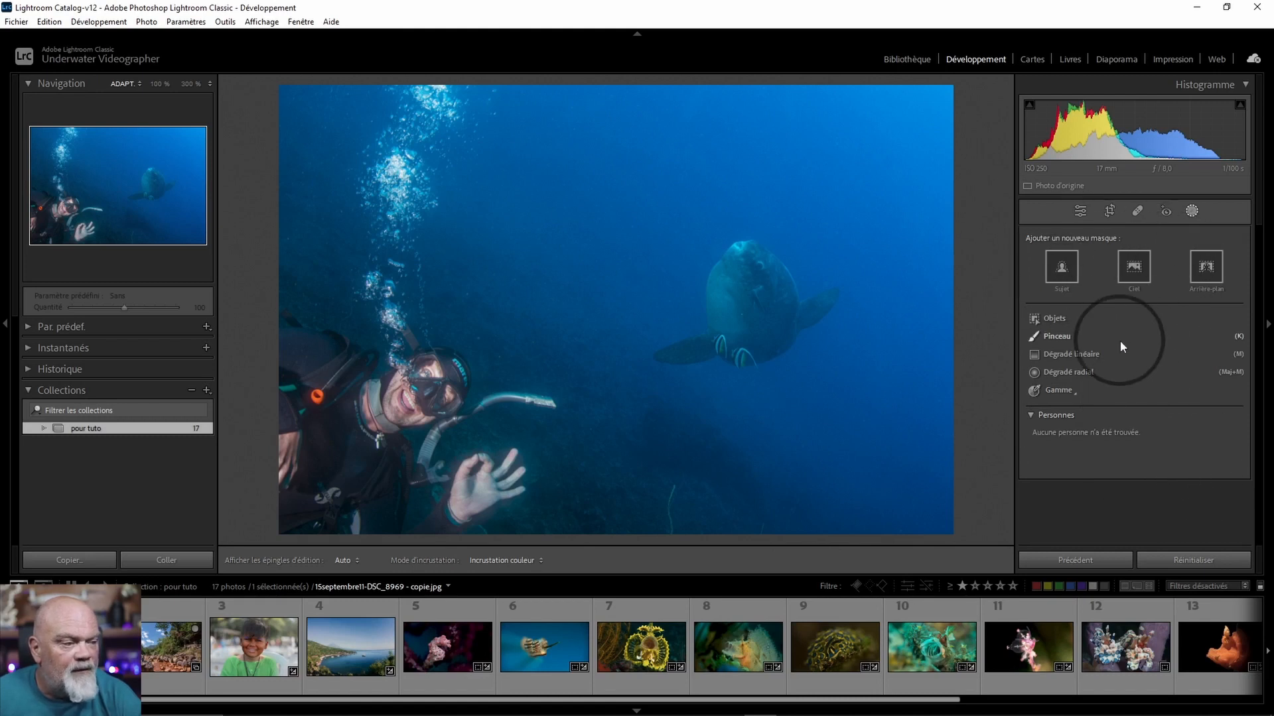
click(1071, 354)
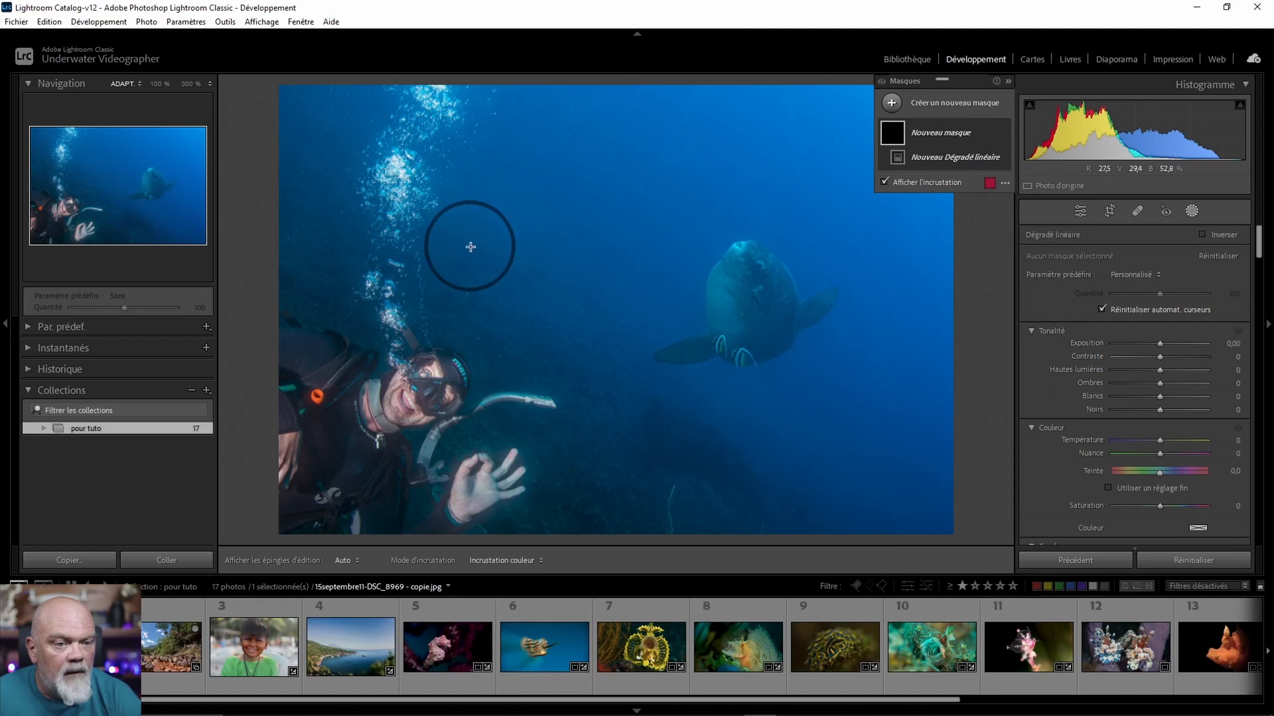
drag(960, 81, 1101, 209)
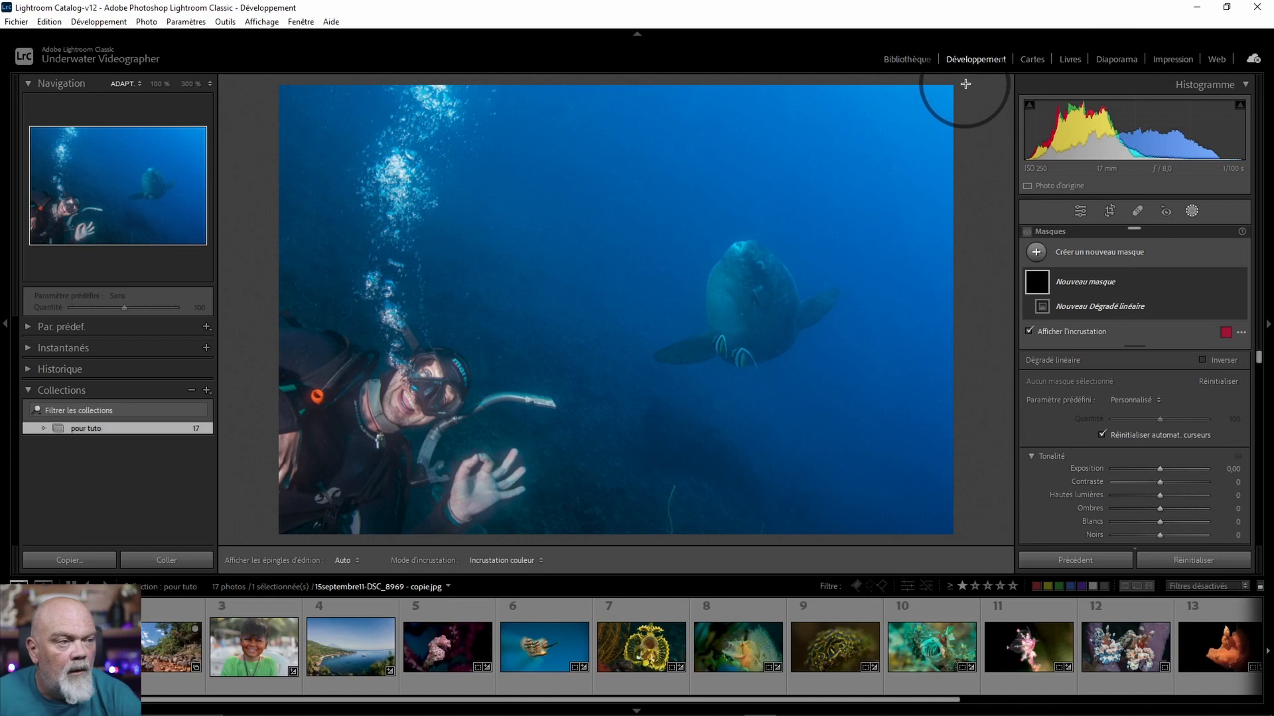
Draw the linear gradient diagonally from the photo's upper-right corner down to the diver, and fine-tune its position and angle.
drag(882, 142, 540, 583)
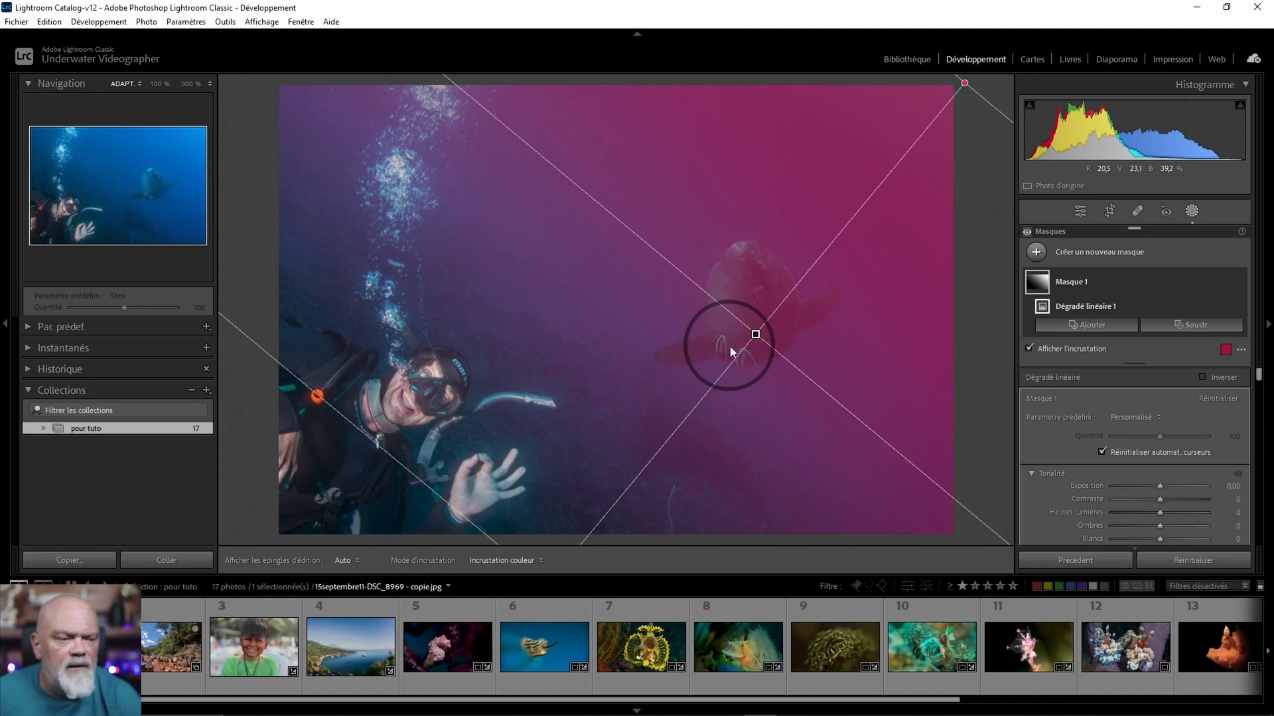
mouse_move(629, 237)
mouse_down()
mouse_move(699, 193)
mouse_move(628, 228)
mouse_move(584, 295)
mouse_move(648, 239)
mouse_move(639, 244)
mouse_up()
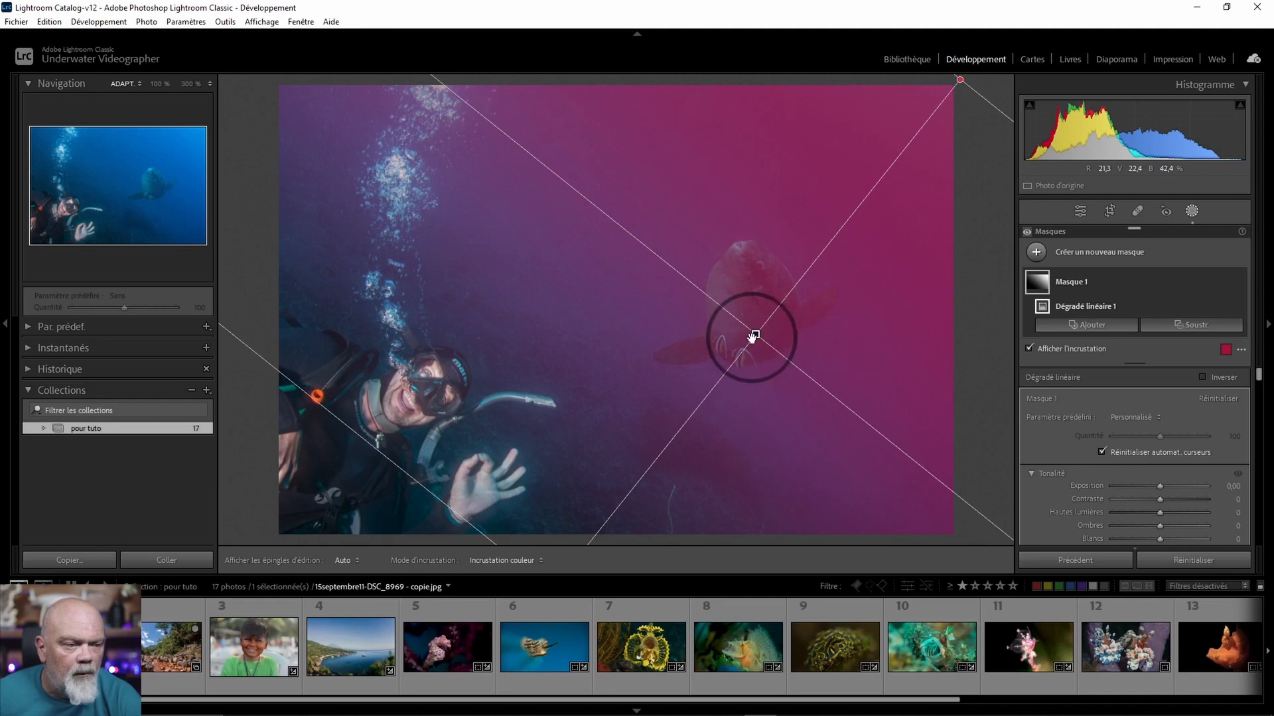
mouse_move(430, 492)
mouse_down()
mouse_move(464, 456)
mouse_move(393, 516)
mouse_move(419, 484)
mouse_up()
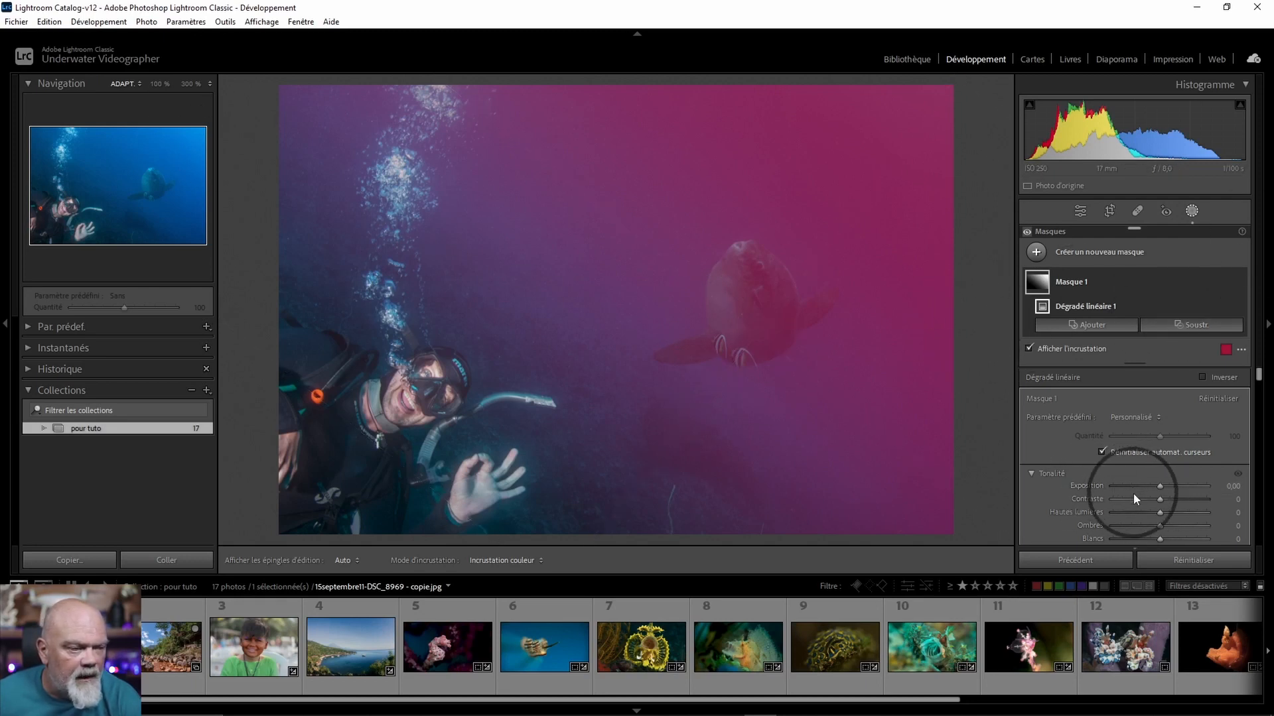
Set the gradient's temperature to −31 and tint to 25 with the overlay hidden, and compare the photo before and after.
scroll(1133, 494, down, 5)
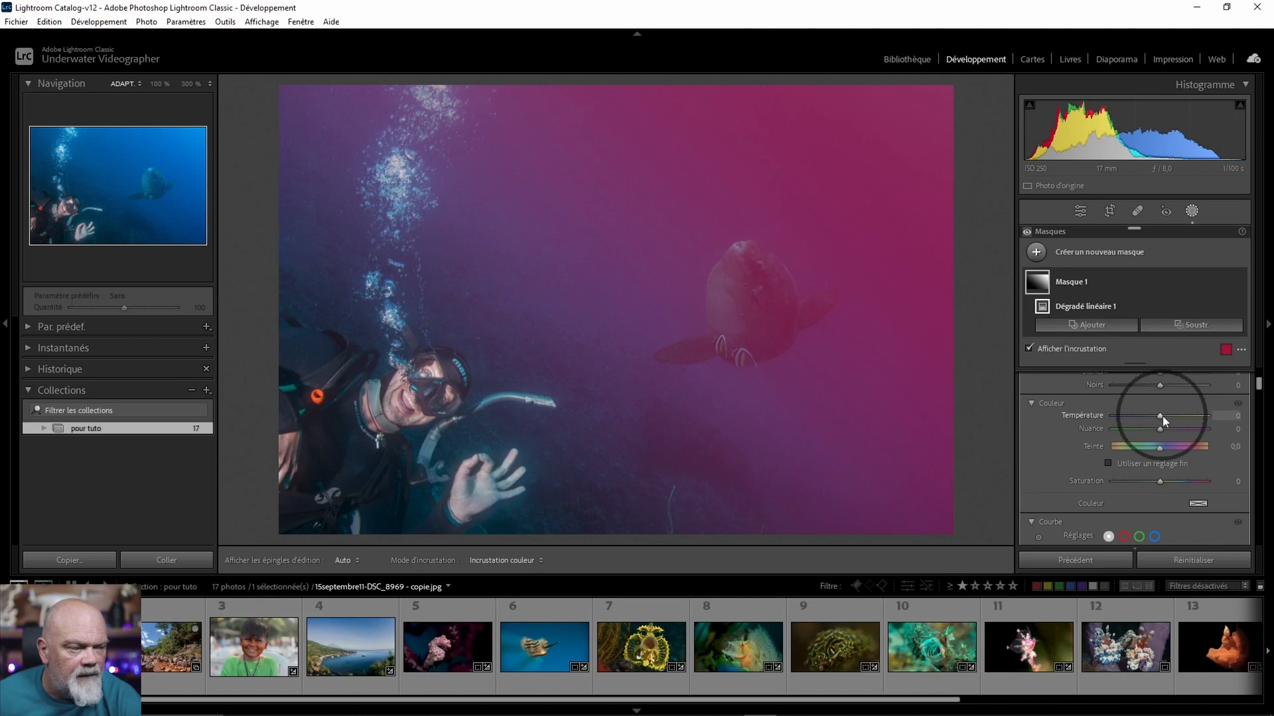
key(o)
mouse_move(1160, 417)
mouse_down()
mouse_move(1147, 417)
mouse_move(1172, 429)
mouse_up()
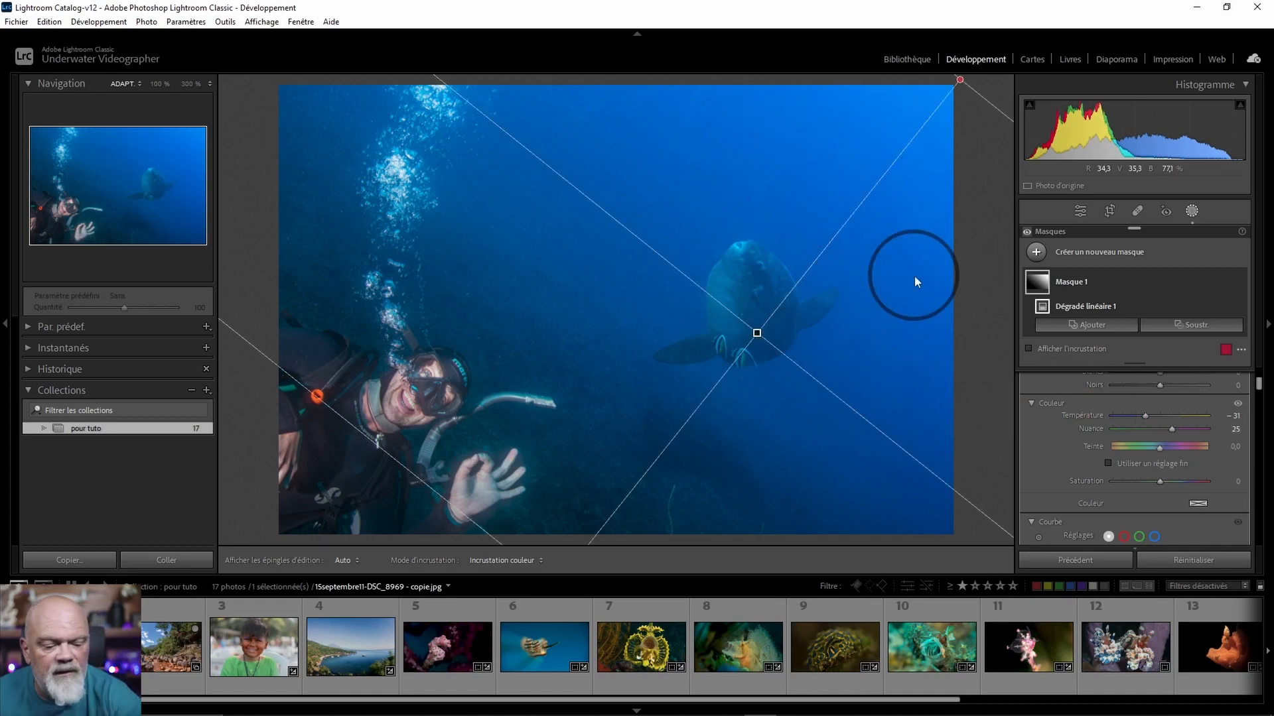
key(y)
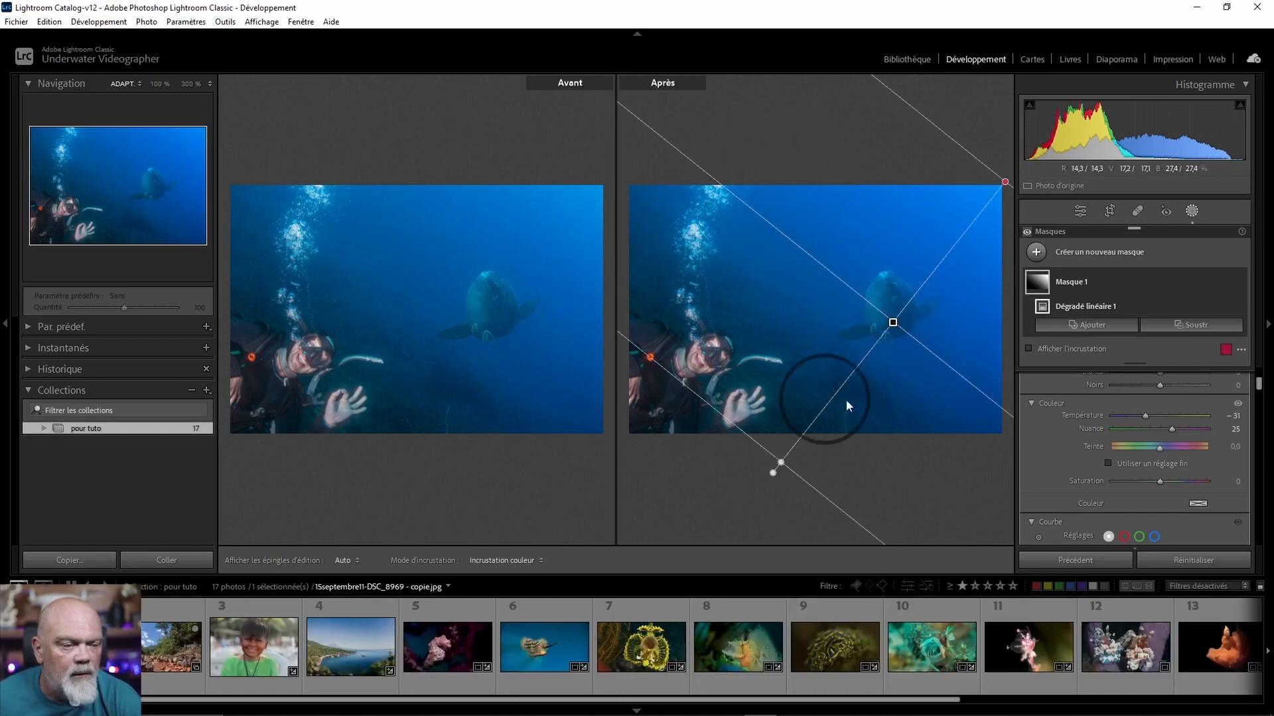
key(y)
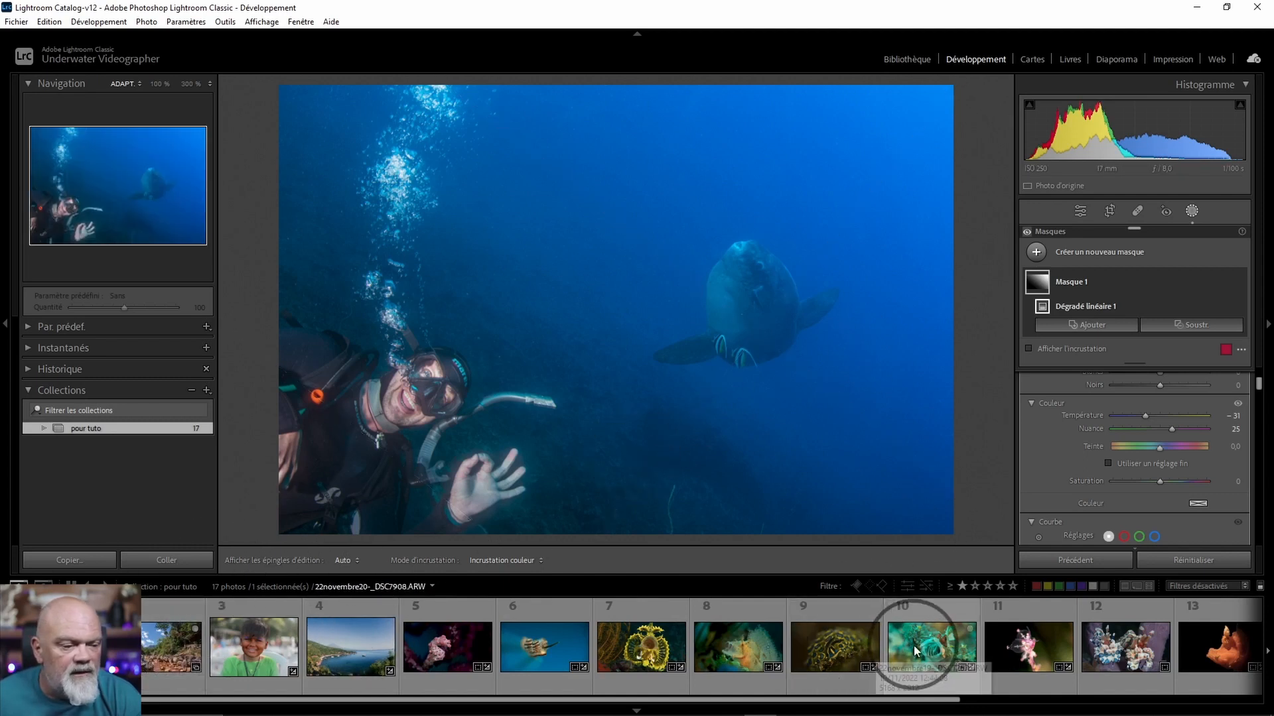
On the open-mouthed fish photo, draw a linear gradient from the lower-left corner towards the fish, with temperature −80 and tint 27.
click(931, 657)
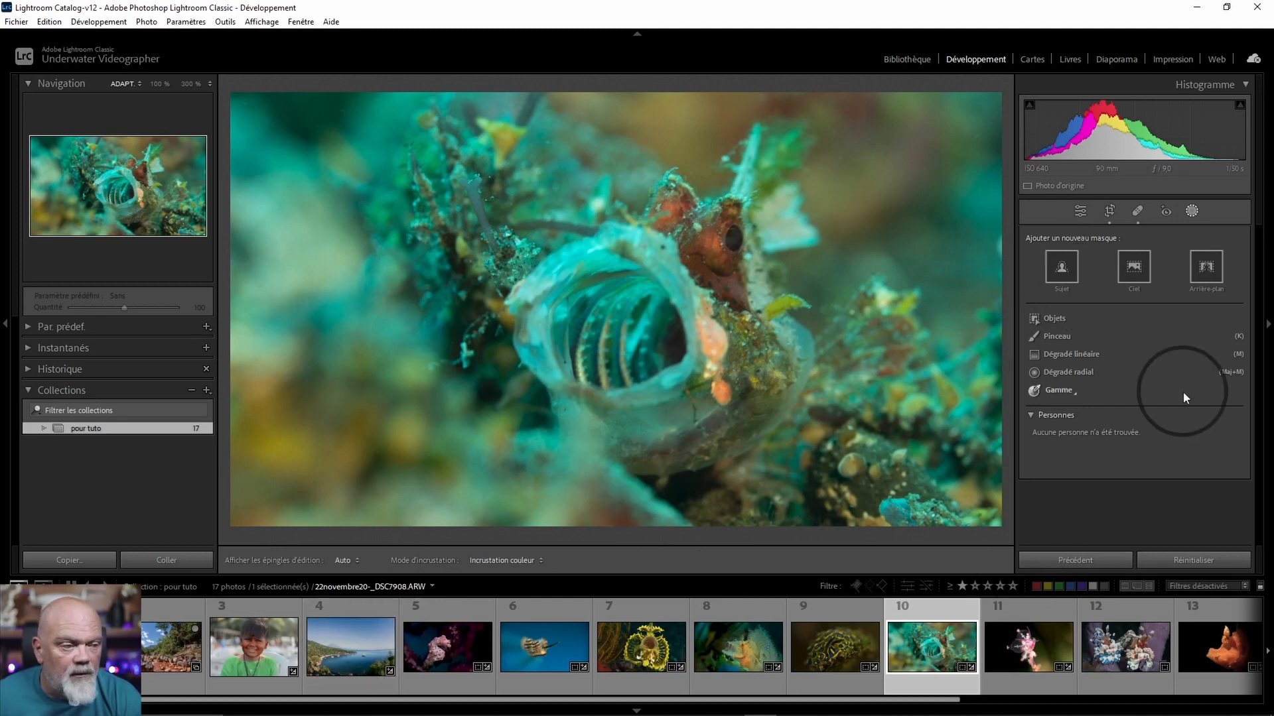
key(m)
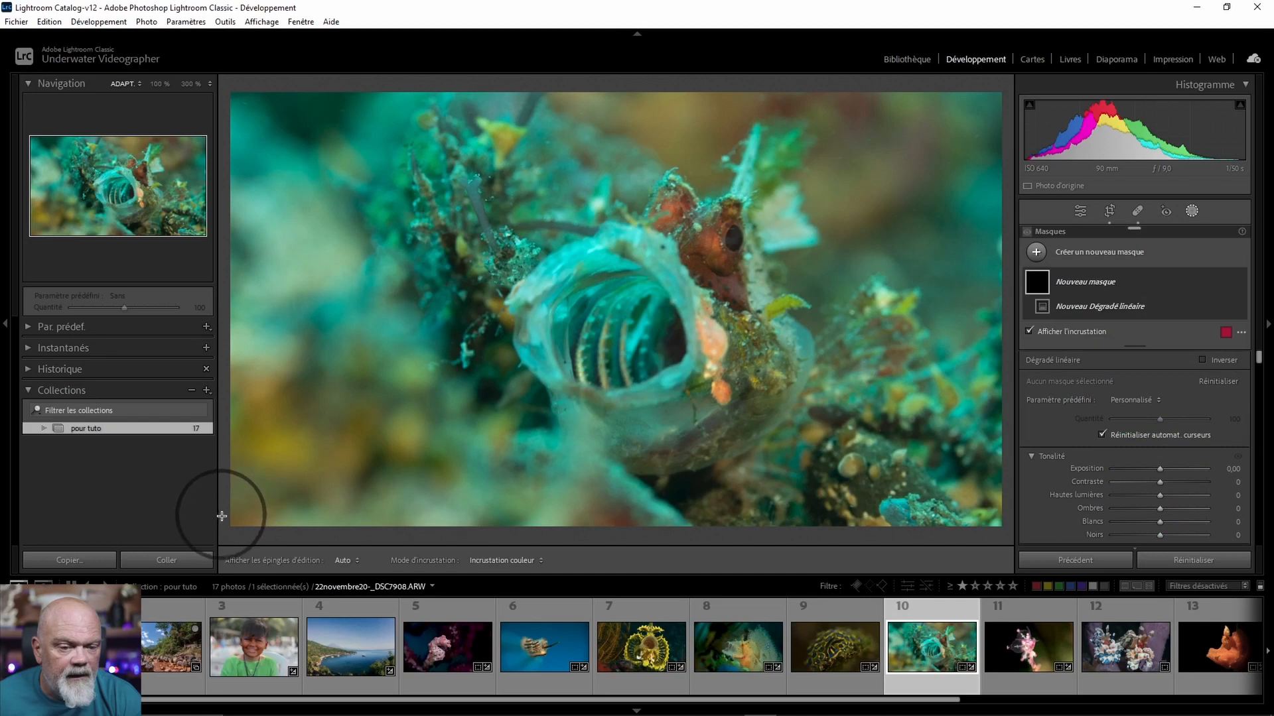
drag(227, 520, 491, 253)
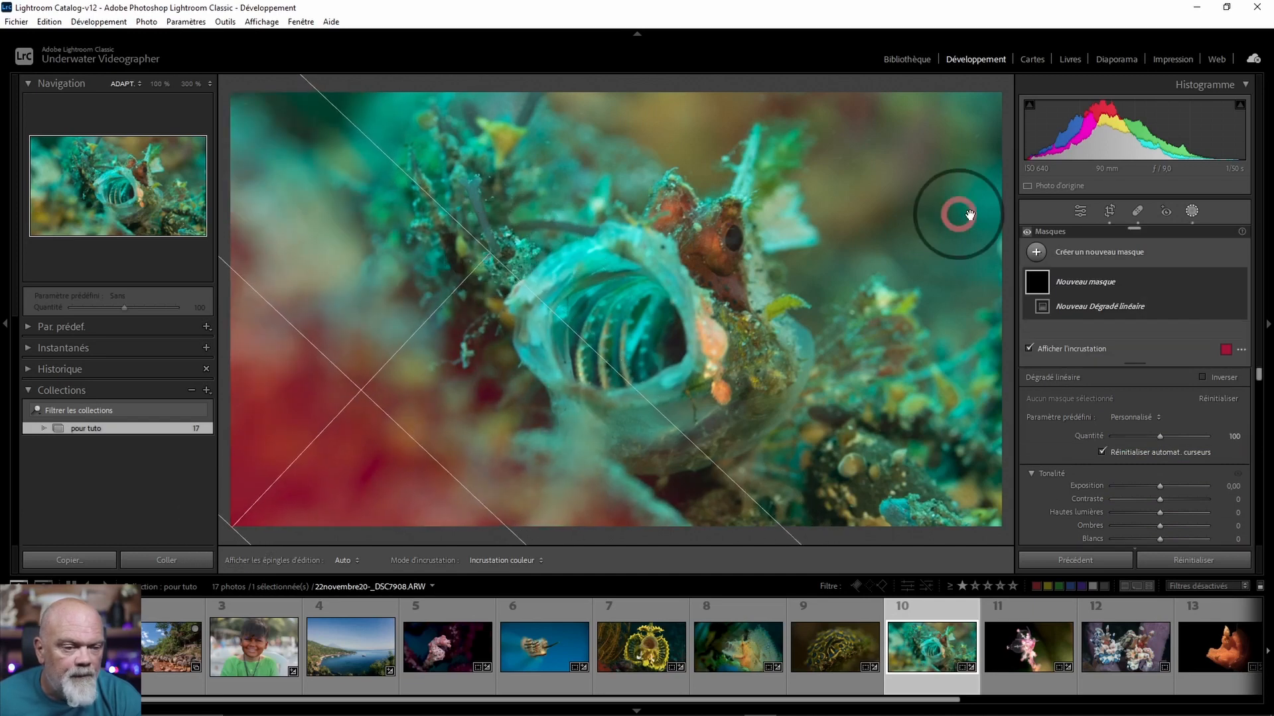
scroll(1137, 488, down, 5)
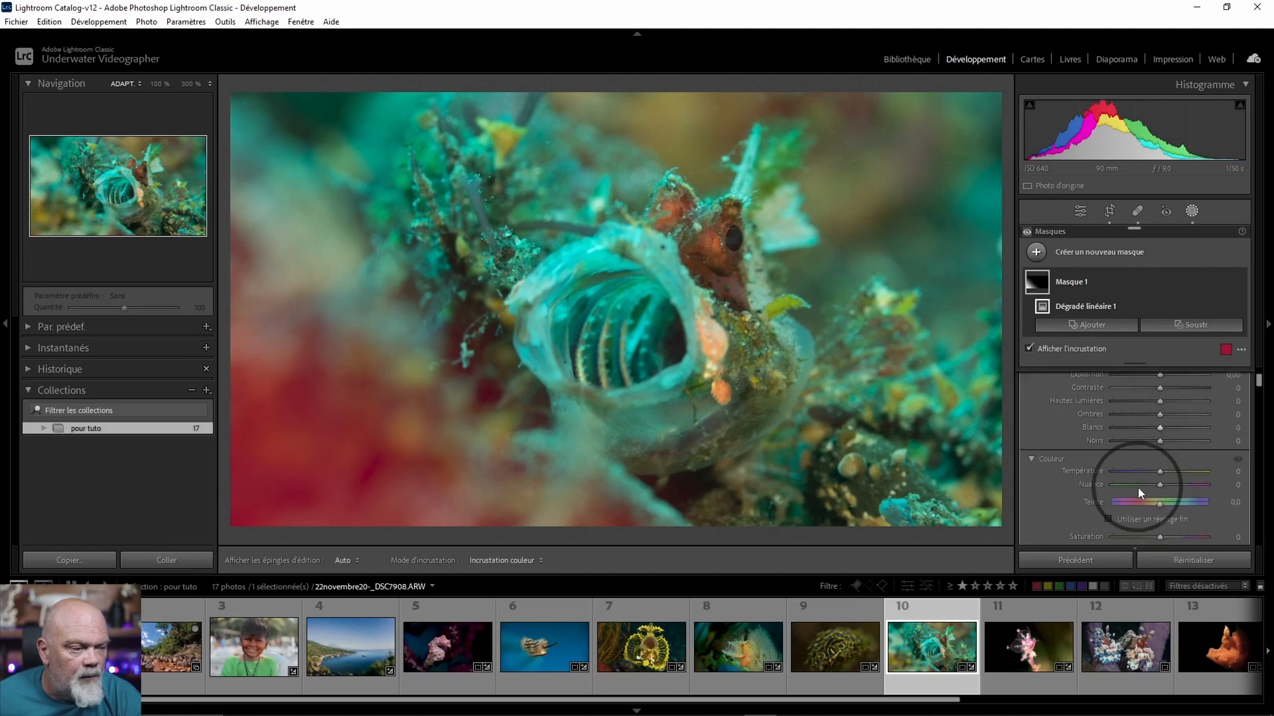
mouse_move(1161, 413)
mouse_down()
mouse_move(1122, 404)
mouse_move(1173, 428)
mouse_up()
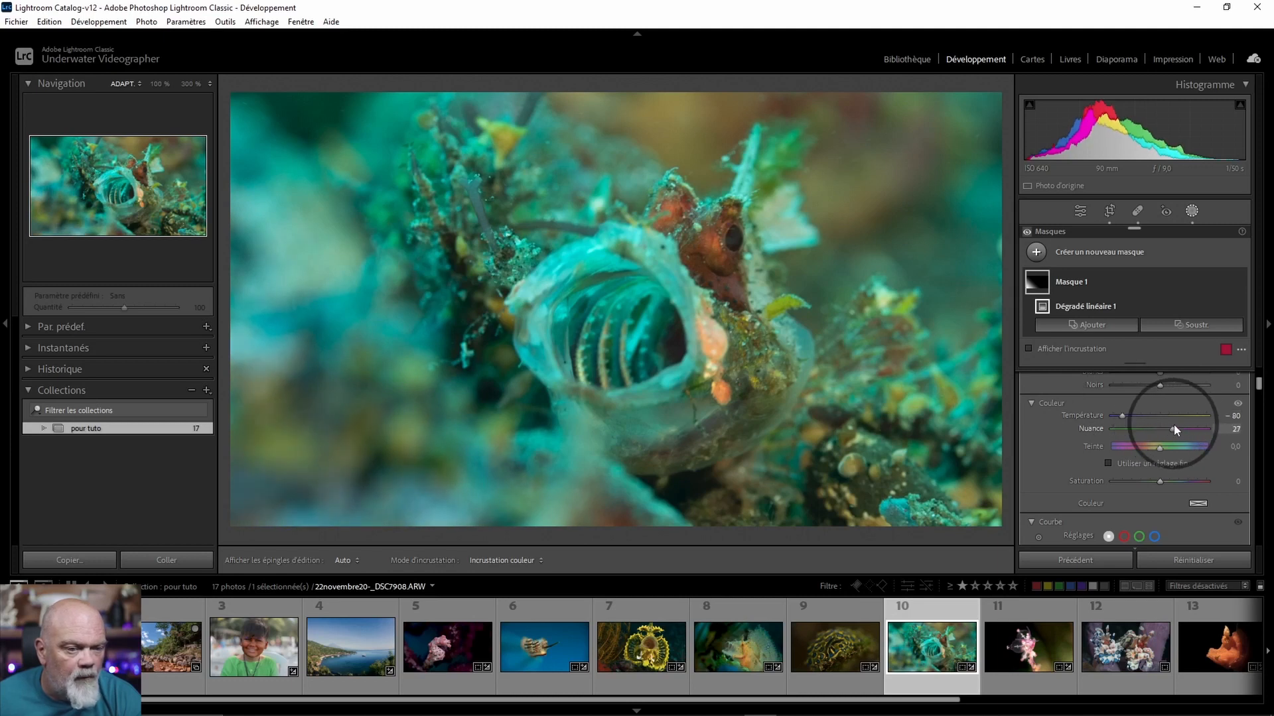
Set the exposure of the lower-left linear gradient to −1,07.
scroll(1176, 515, up, 3)
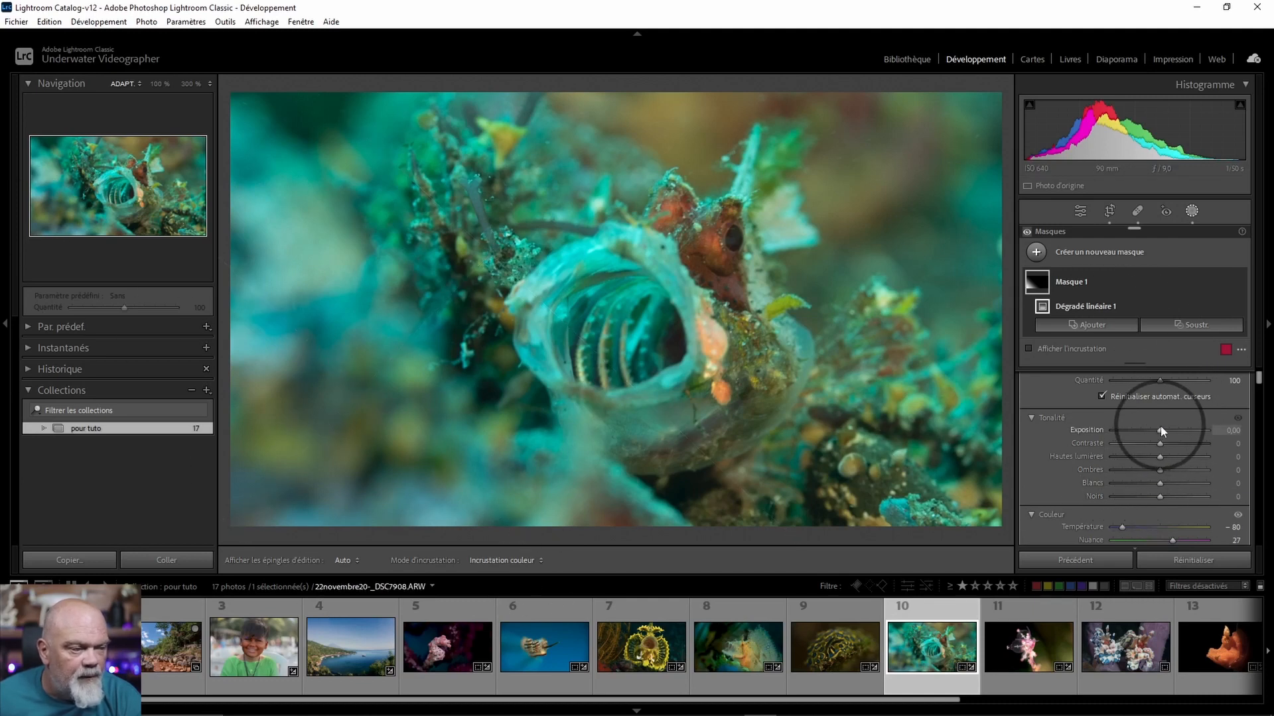
drag(1160, 428, 1149, 425)
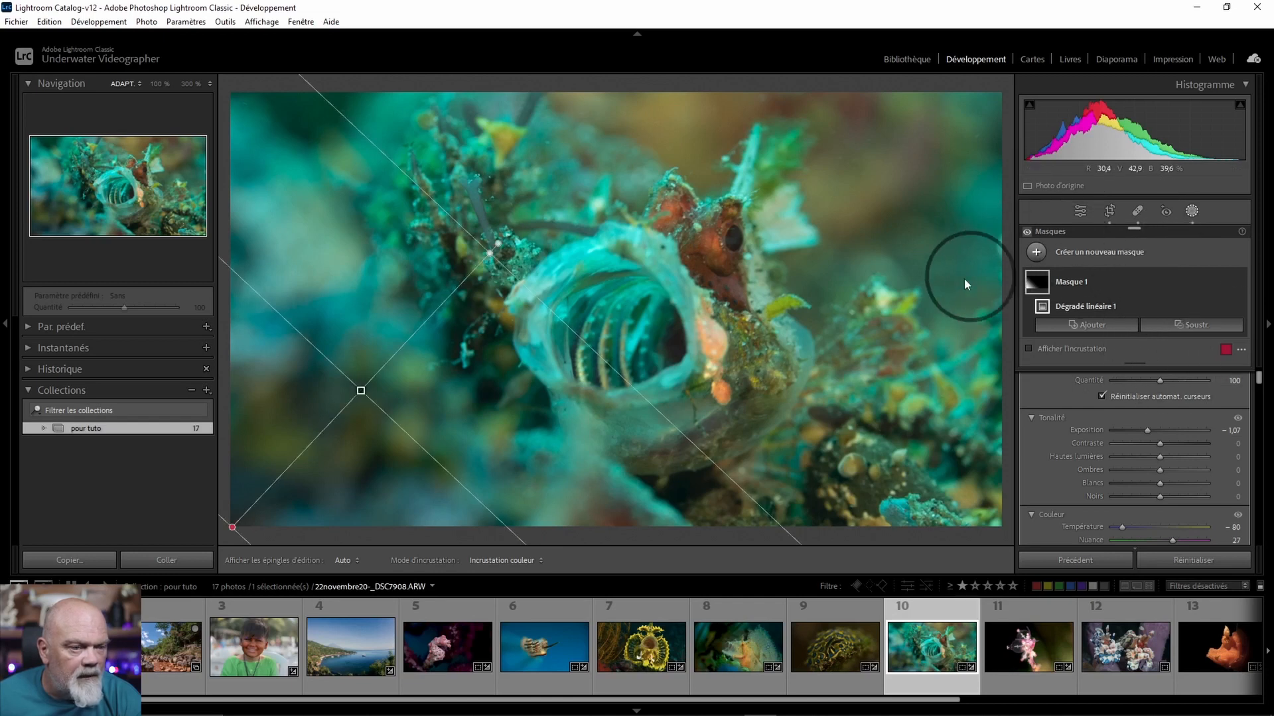
Adjust the whole photo's white balance in the basic settings, with temperature 5060 and tint +56.
click(1082, 210)
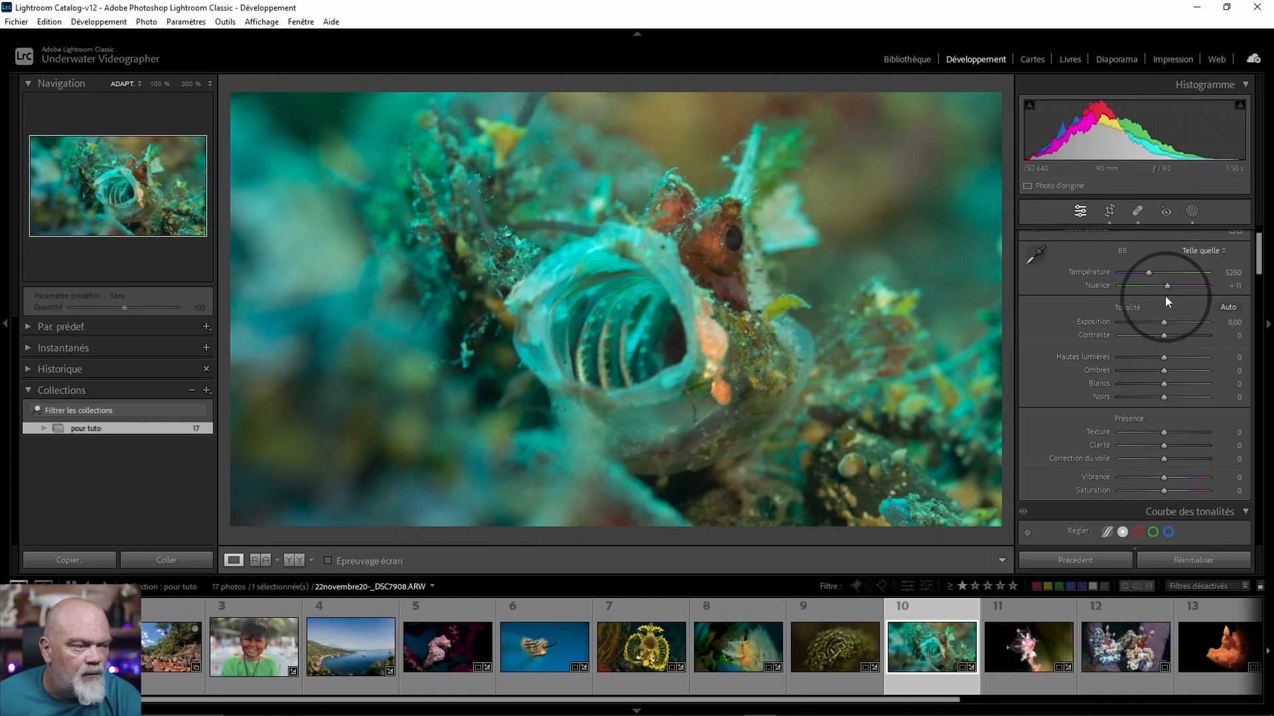
drag(1168, 285, 1181, 286)
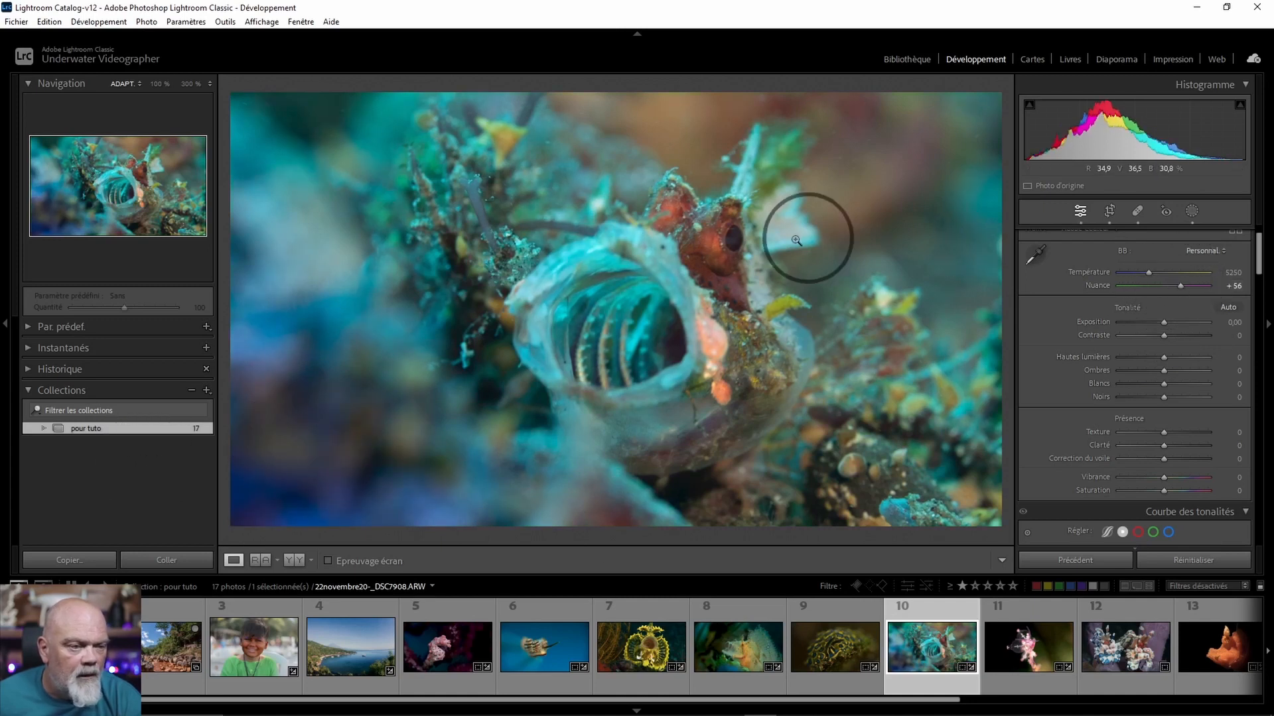
drag(1148, 273, 1150, 272)
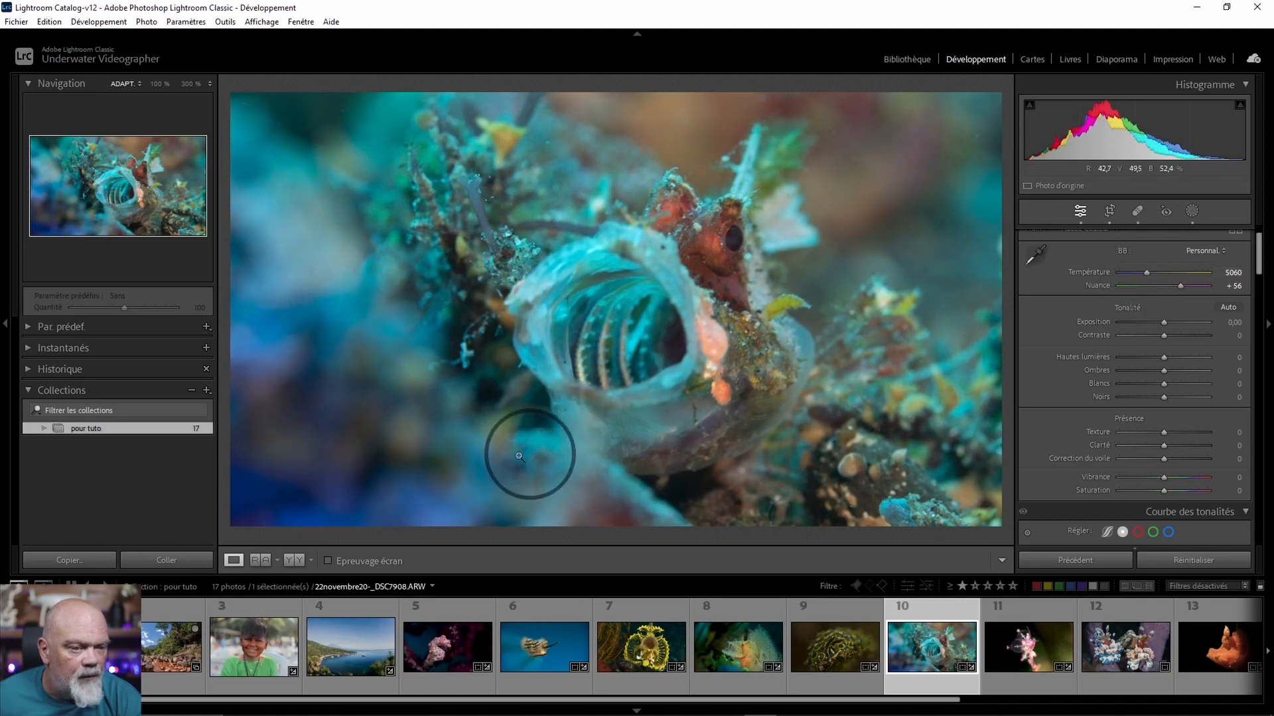
Return to the lower-left gradient mask and set its temperature to −17.
click(1191, 210)
drag(368, 398, 512, 483)
drag(1160, 485, 1139, 483)
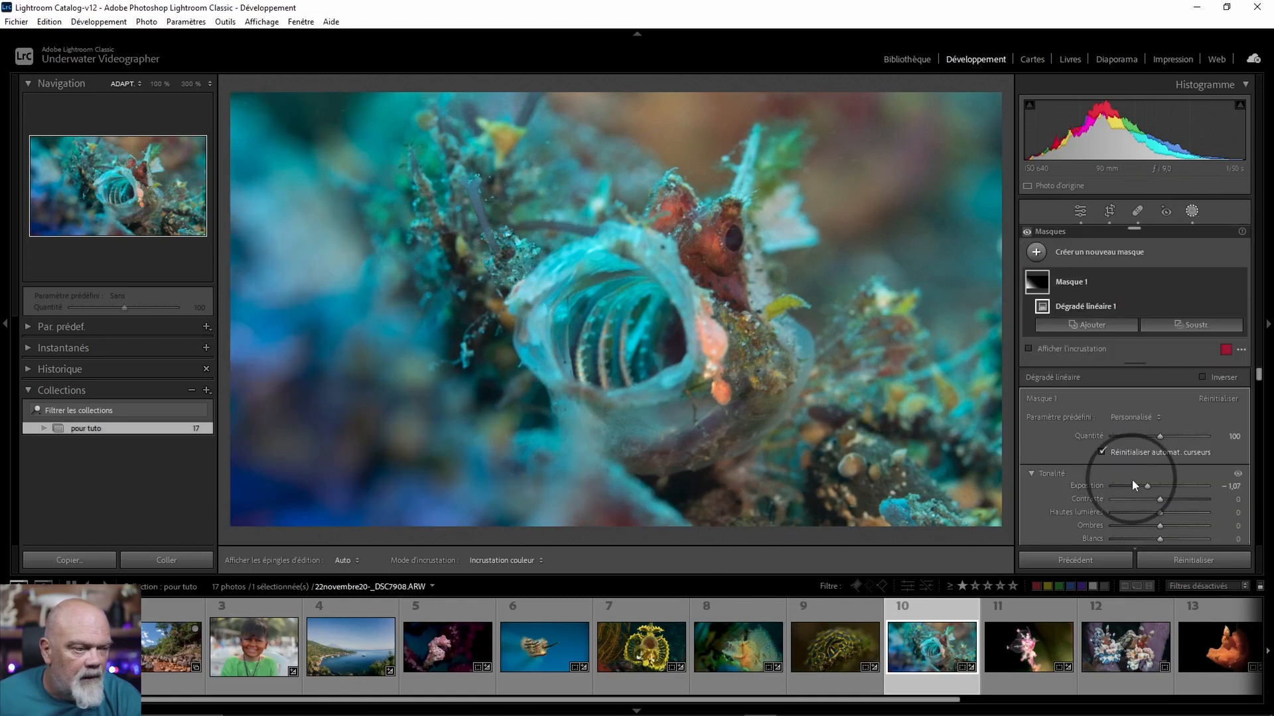
scroll(1132, 482, down, 3)
drag(1123, 417, 1153, 418)
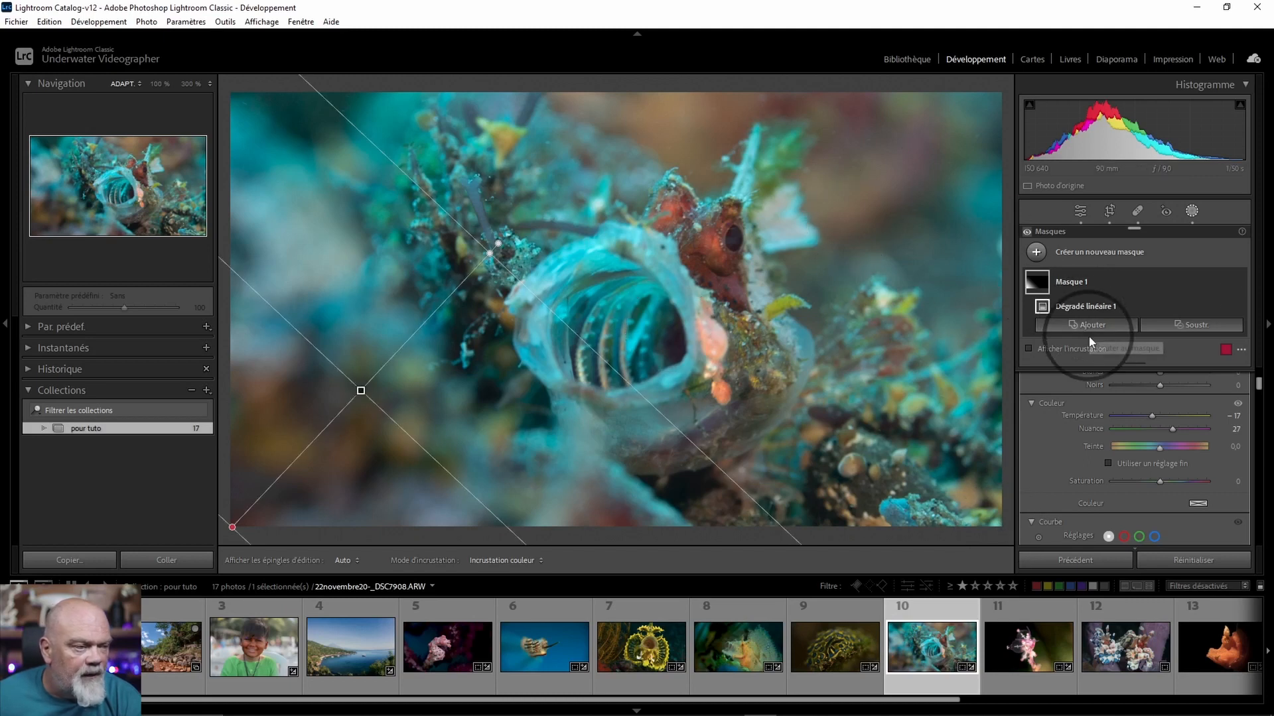
Add a second linear gradient mask, drawn diagonally from the photo's lower-right corner up to the fish's eye.
click(1075, 252)
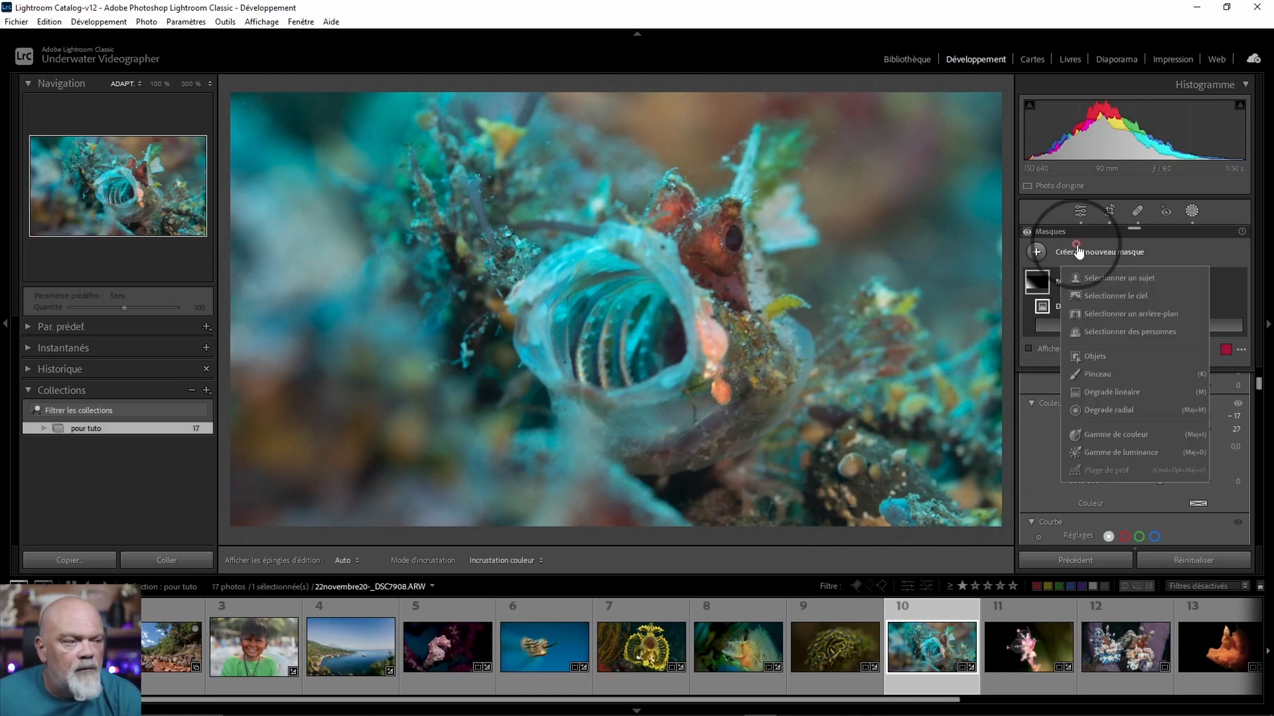
click(1105, 393)
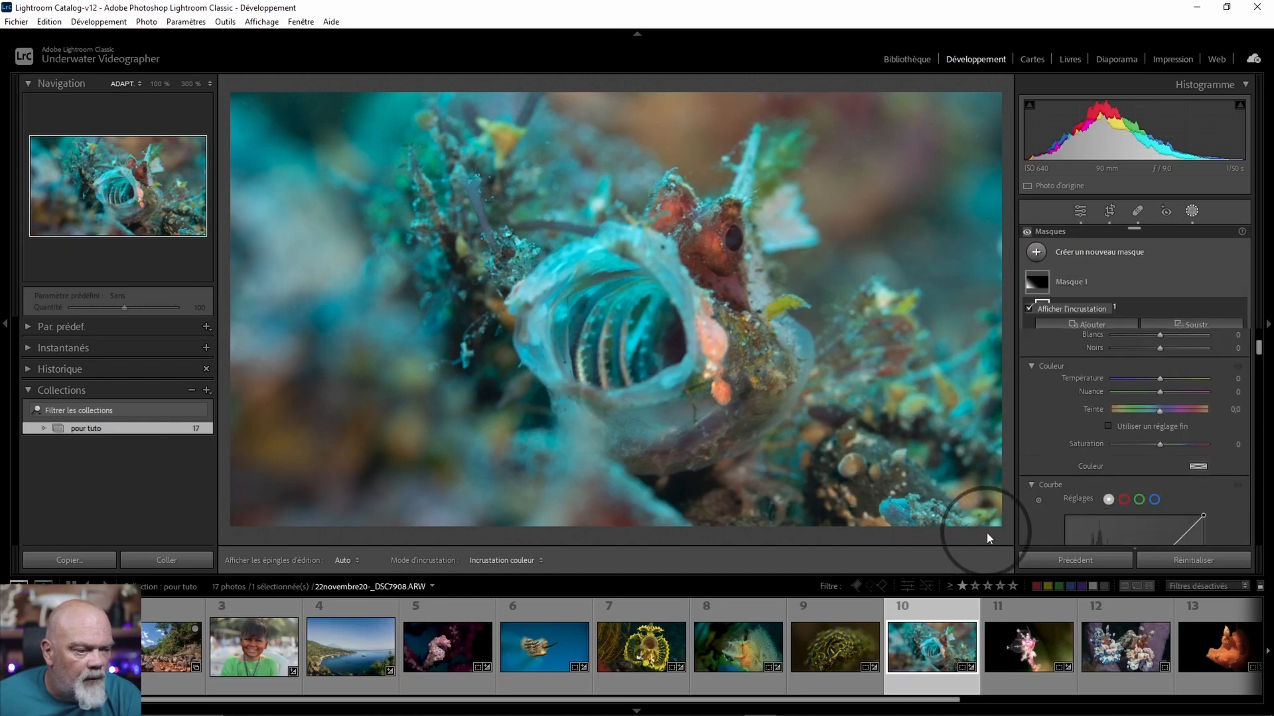
key(m)
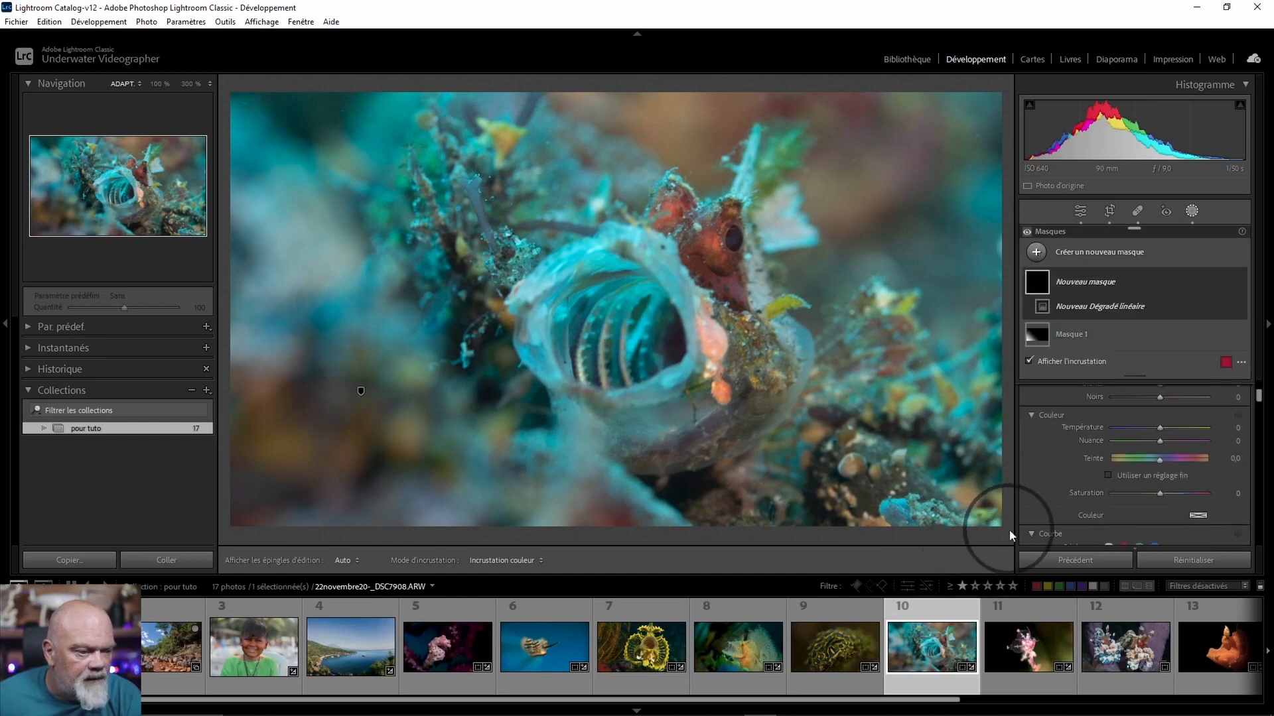
click(1074, 278)
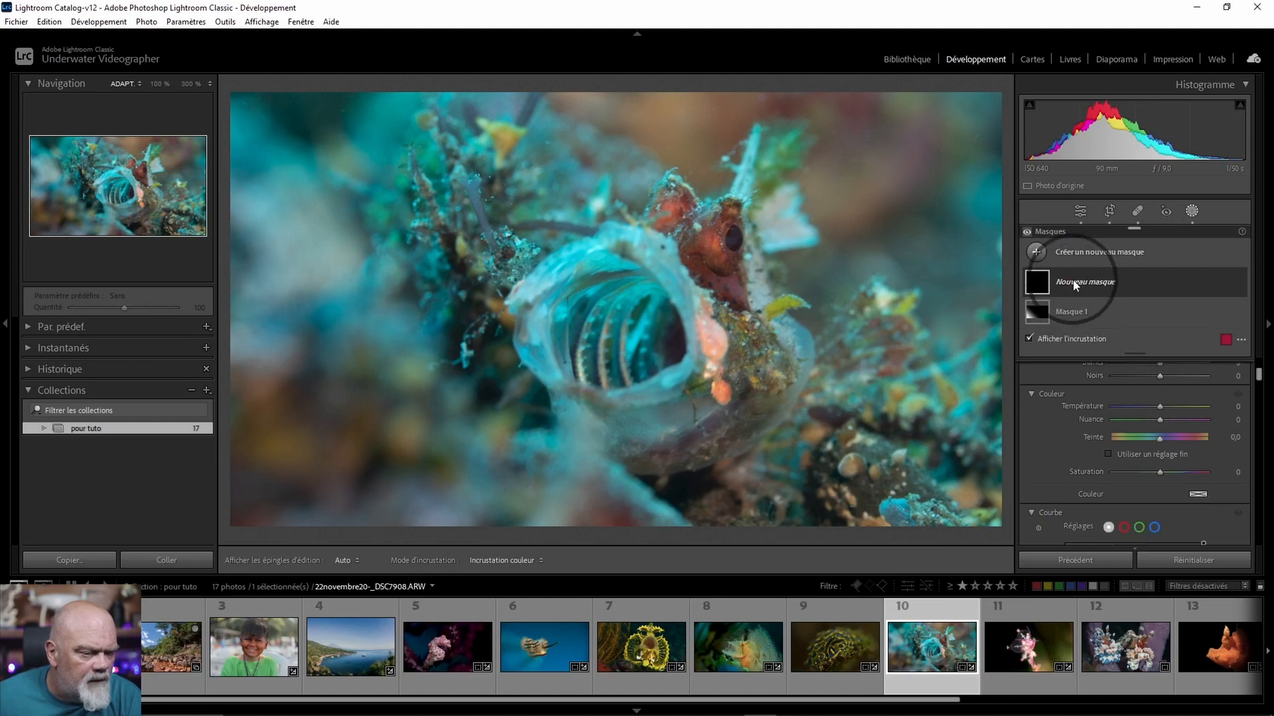
click(1075, 284)
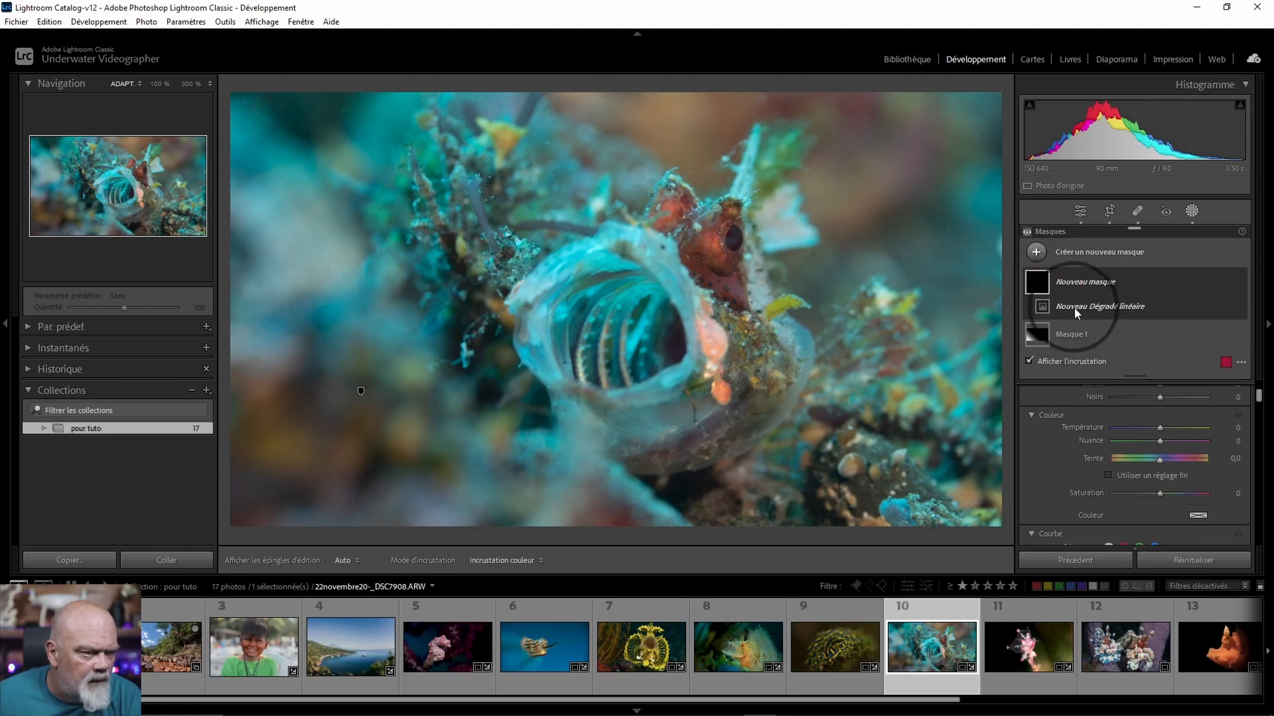
drag(1004, 534, 719, 272)
Set the exposure of the new lower-right gradient to −1,58.
scroll(1149, 492, down, 3)
scroll(1117, 468, up, 5)
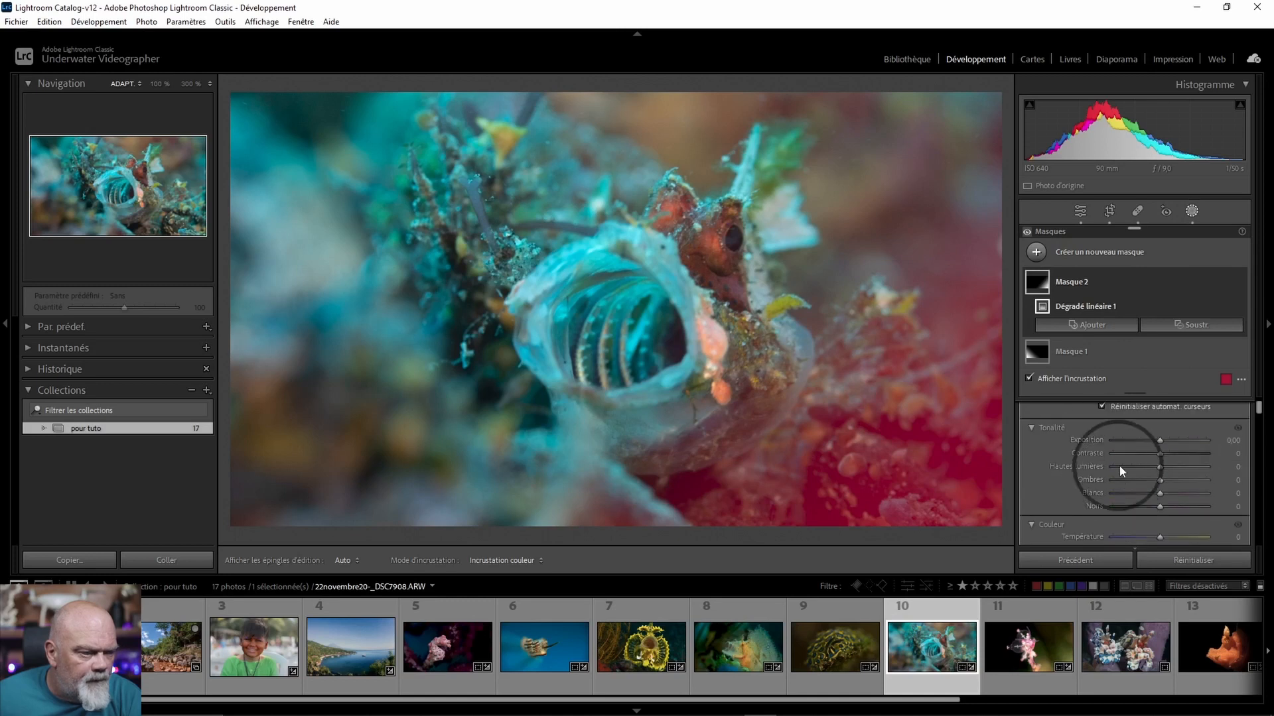
drag(1157, 439, 1139, 440)
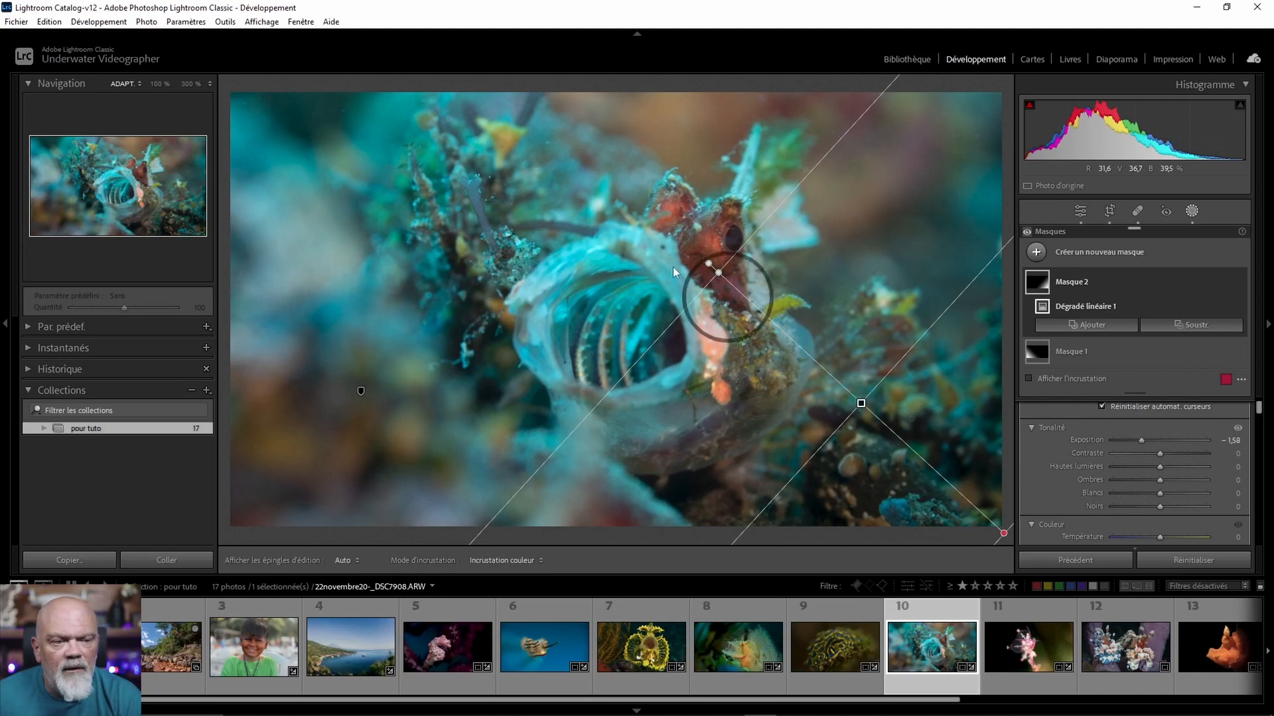